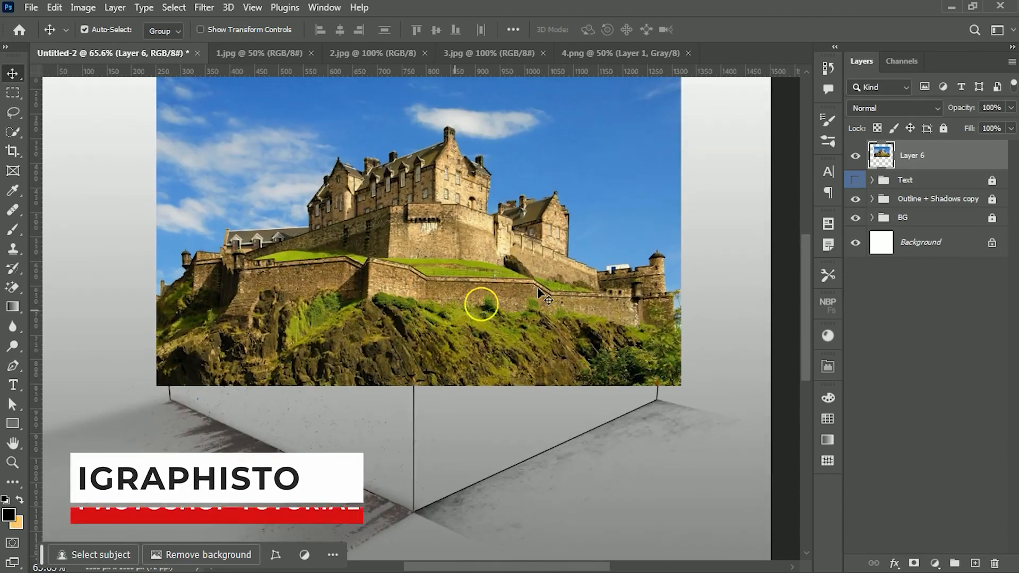
Step: Duplicate the castle layer and reduce the opacity of both copies to 40%
key("ctrl+j")
key("4")
left_click(918, 184)
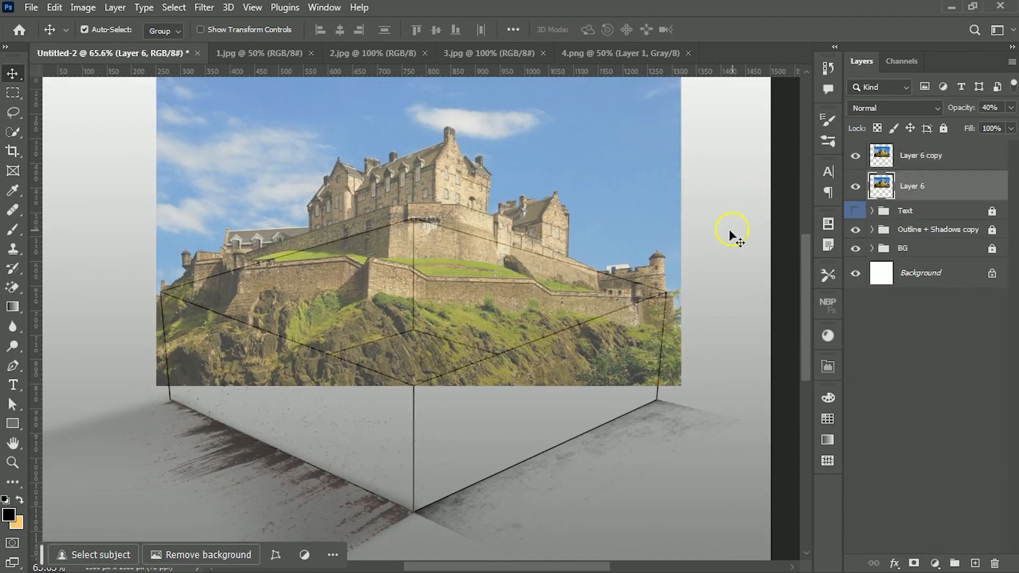
Step: Trace the box's top face with the Pen tool, convert the path to a selection and mask Layer 6 with it
key("p")
left_click(664, 292)
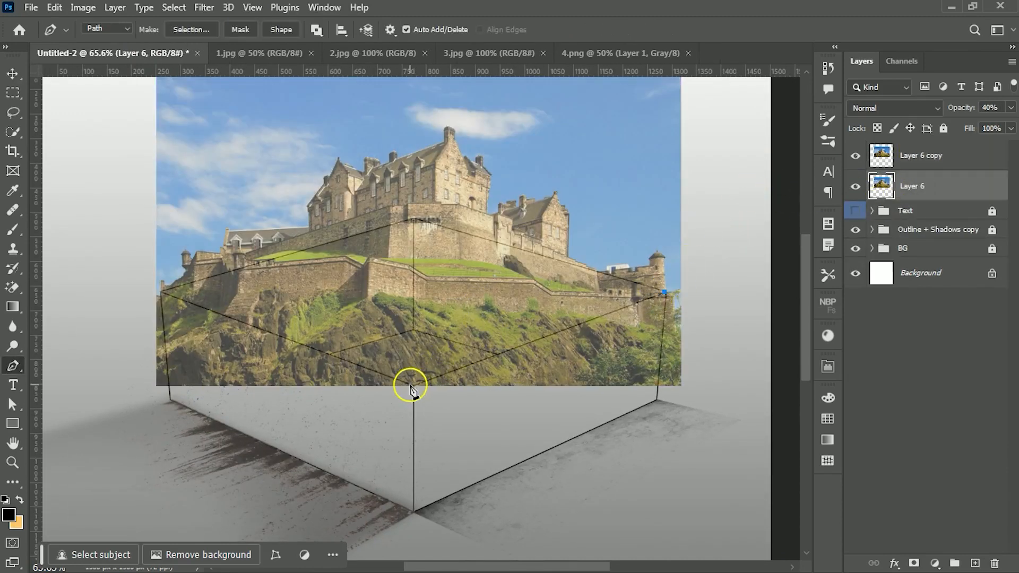
left_click(160, 291)
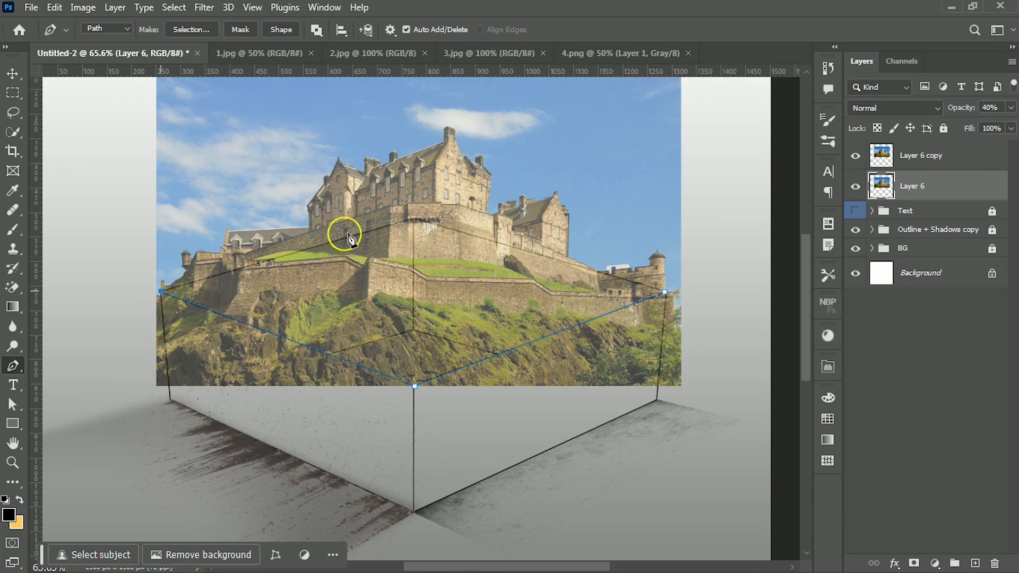
left_click(680, 295)
key("ctrl+Return")
left_click(913, 563)
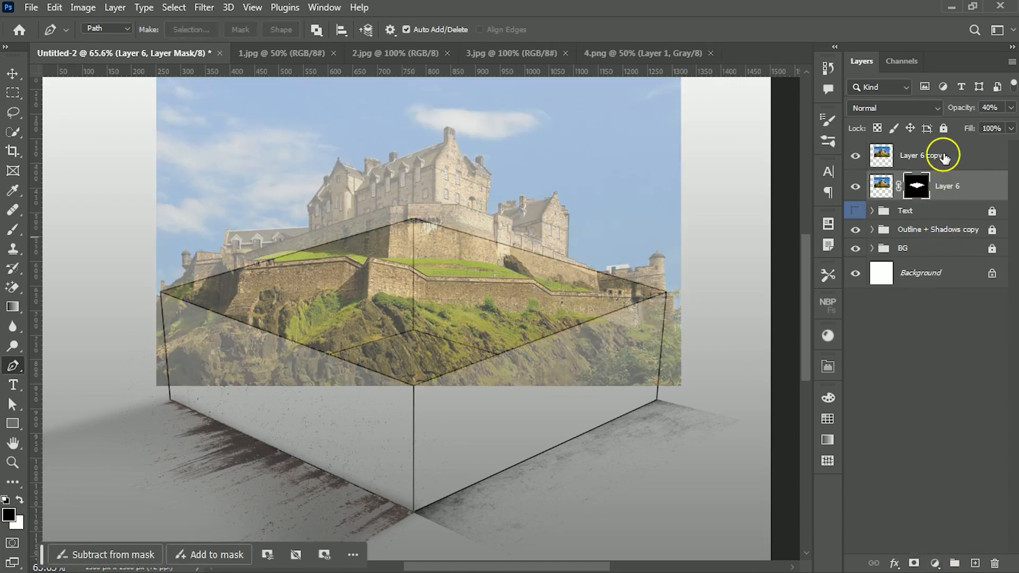
Step: Select the castle subject on Layer 6 copy and subtract the area below the box's side corners with the Lasso tool
left_click(943, 158)
left_click(84, 553)
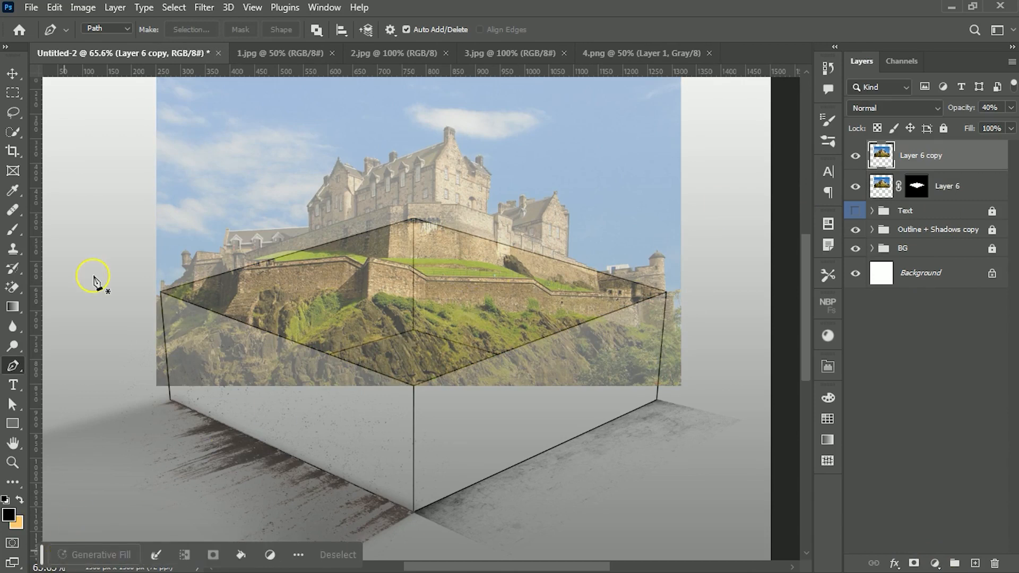
left_click(21, 114)
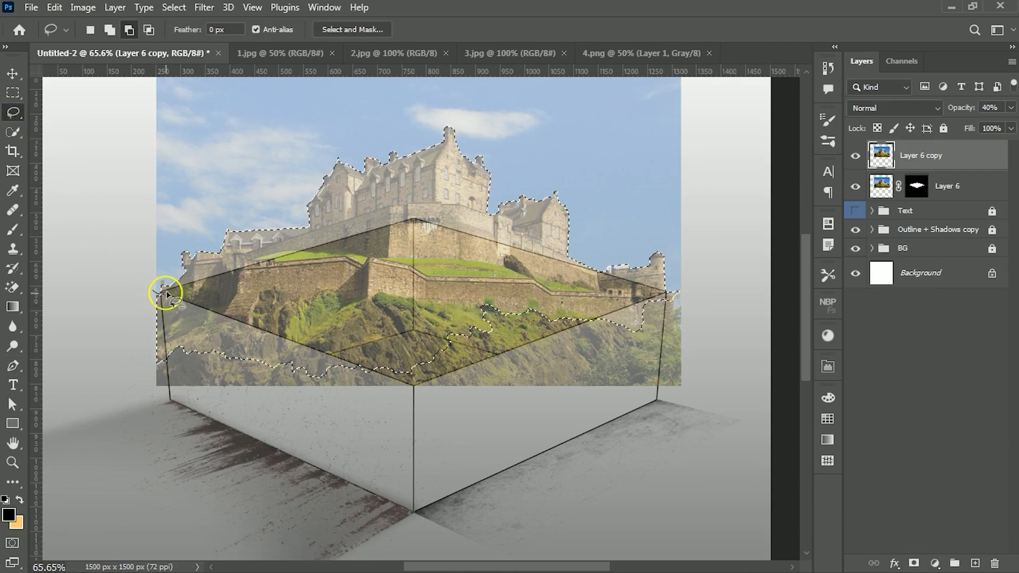
left_click_drag(166, 293, 448, 291)
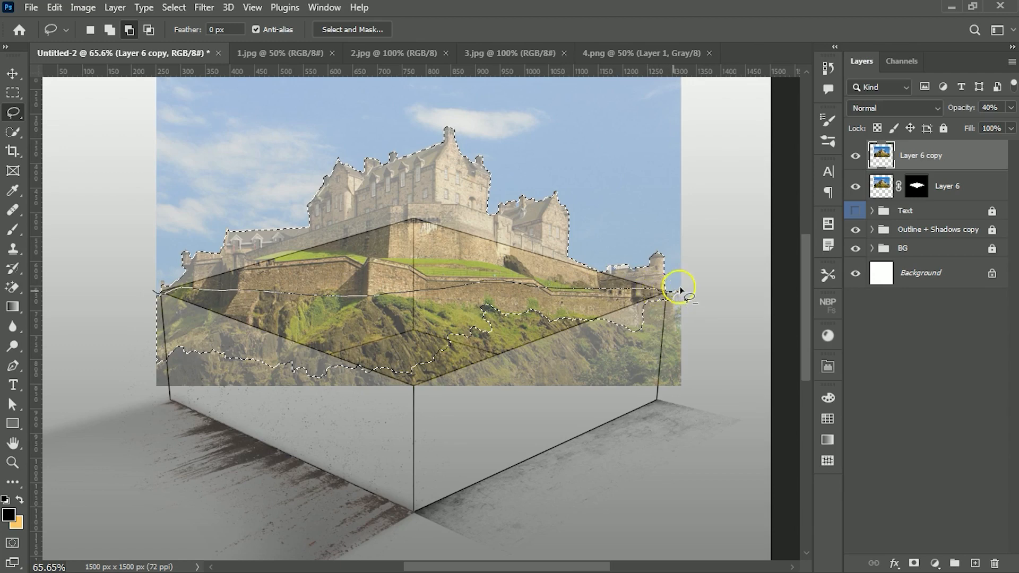
mouse_move(351, 440)
left_mouse_down()
mouse_move(159, 420)
mouse_move(135, 320)
mouse_move(156, 292)
mouse_move(274, 278)
left_mouse_up()
scroll(403, 362, "up", 5)
scroll(357, 280, "down", 1)
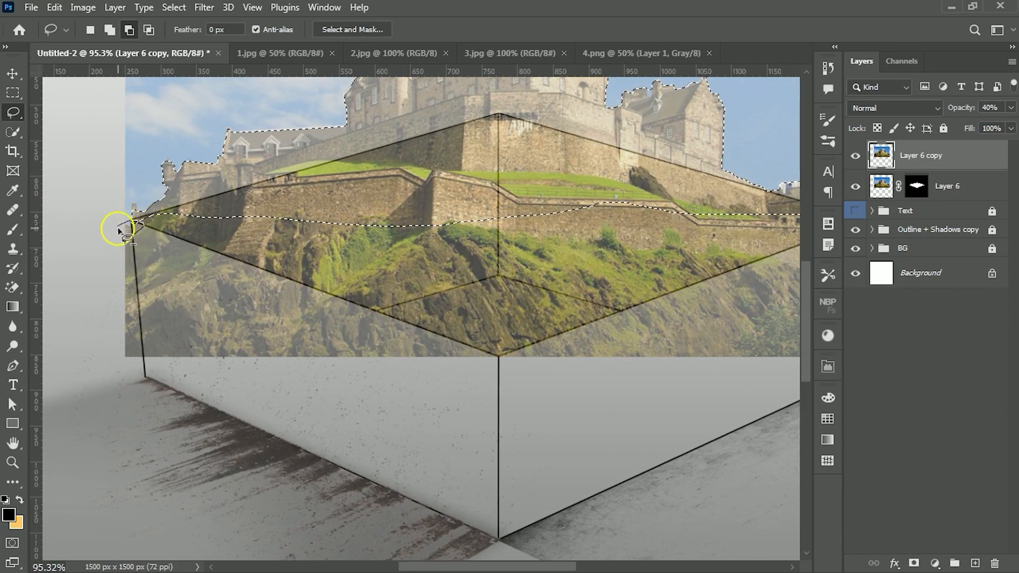
mouse_move(518, 273)
left_mouse_down()
mouse_move(325, 282)
mouse_move(517, 302)
mouse_move(418, 295)
left_mouse_up()
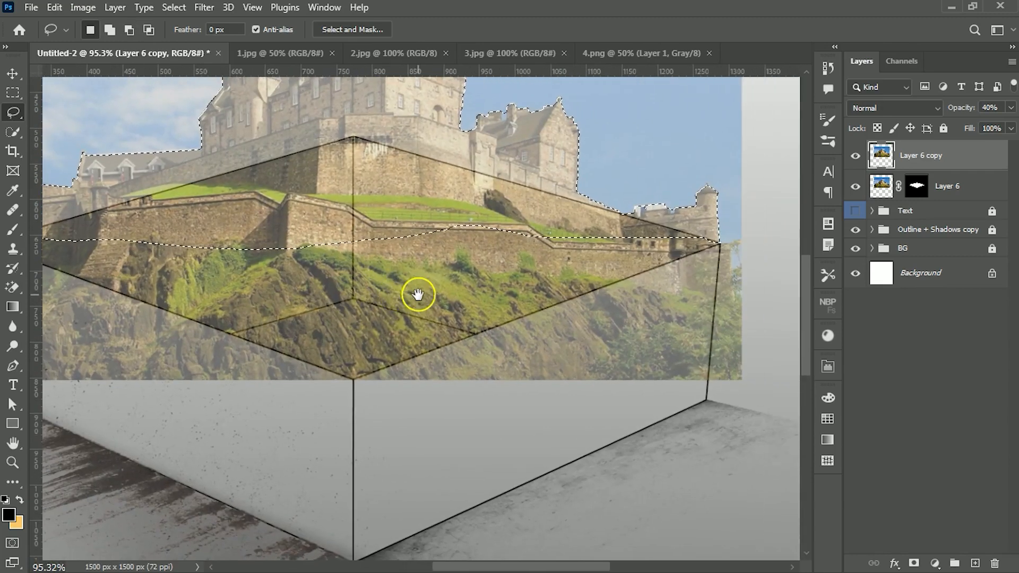
Step: Mask Layer 6 copy with the selection and restore both castle layers to 100% opacity
left_click(913, 563)
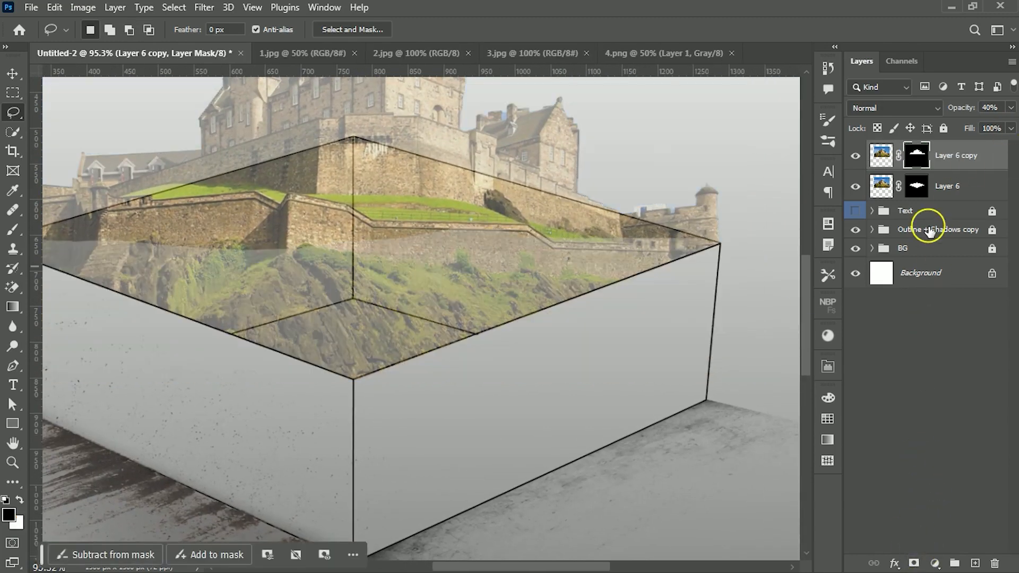
key("v")
left_click(965, 166)
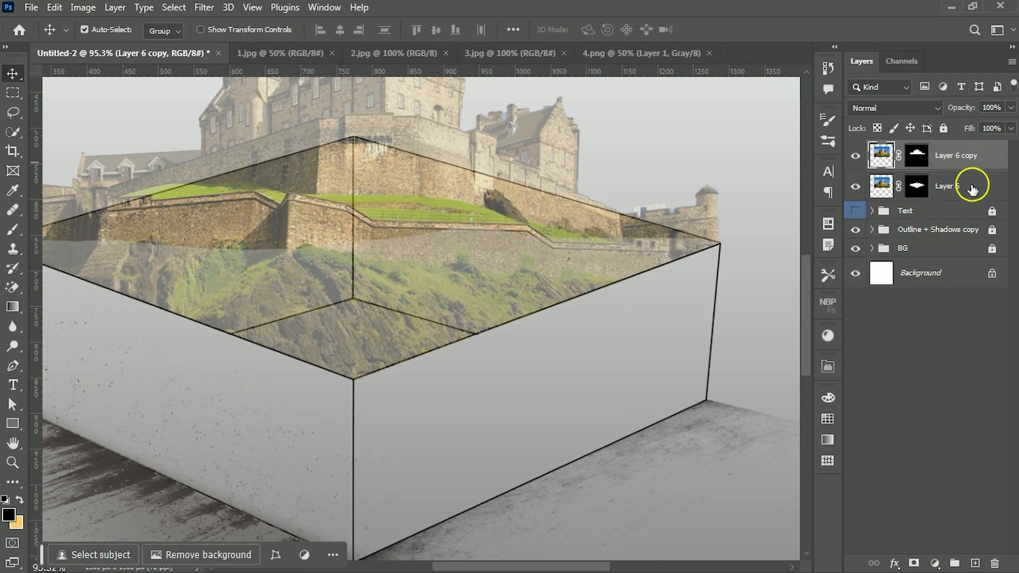
left_click(972, 189)
scroll(485, 341, "down", 5)
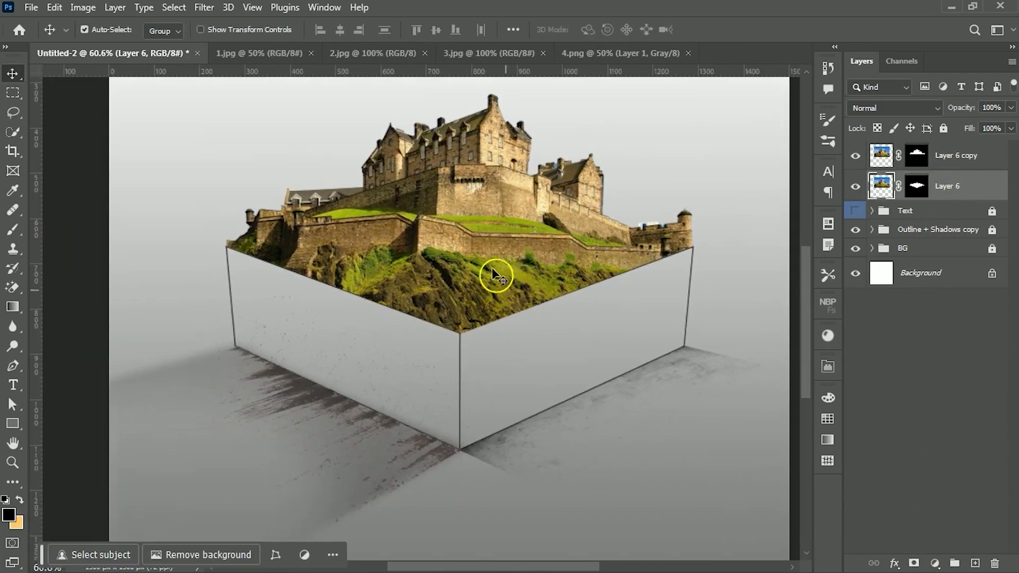
Step: Copy the entire rock texture from 2.jpg and paste it into Untitled-2
left_click(372, 53)
key("ctrl+a")
left_click(127, 55)
key("ctrl+v")
Step: Scale and distort the rock texture at 40% opacity to fit the box's left face, then restore it to 100% opacity
scroll(518, 324, "up", 3)
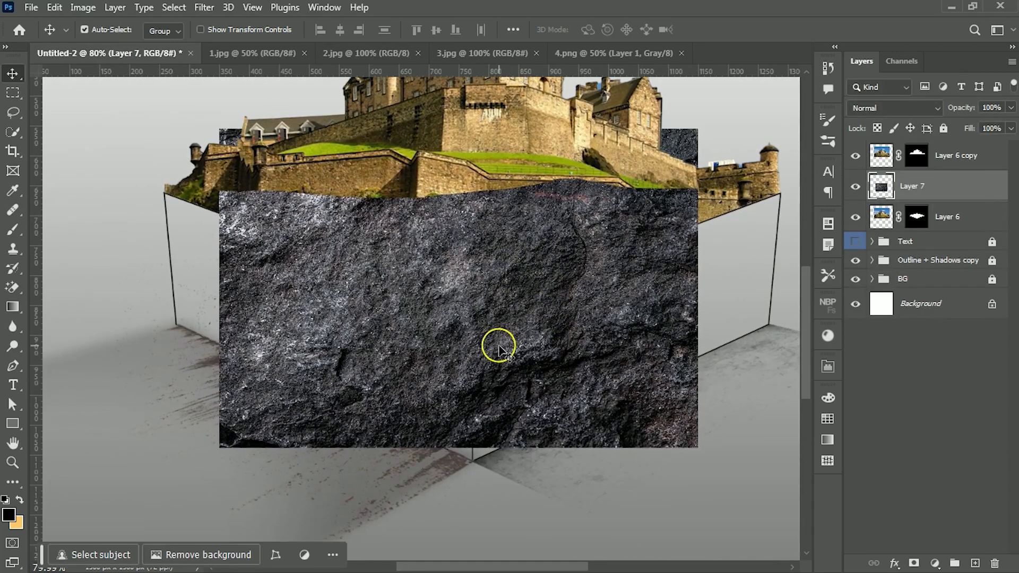
key("ctrl+t")
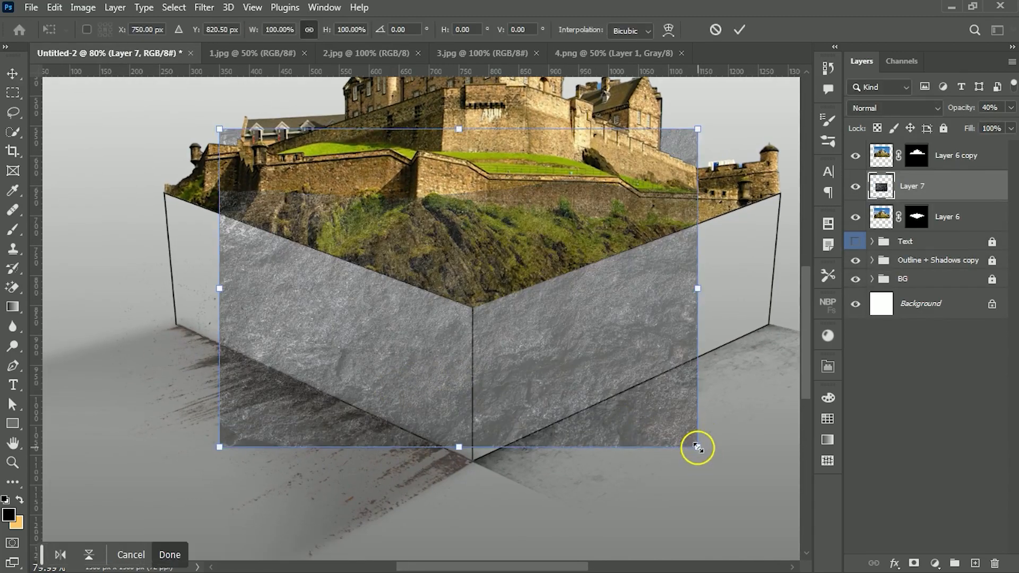
left_click_drag(696, 446, 660, 395)
left_click_drag(569, 328, 409, 333)
left_click_drag(485, 420, 472, 463)
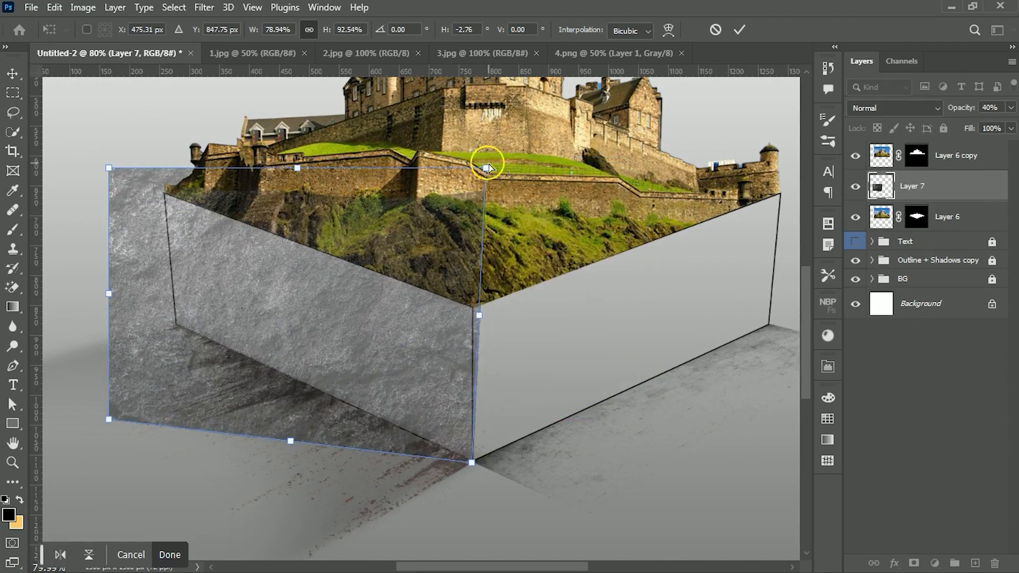
left_click_drag(485, 169, 473, 268)
left_click_drag(109, 169, 165, 194)
left_click_drag(110, 418, 174, 324)
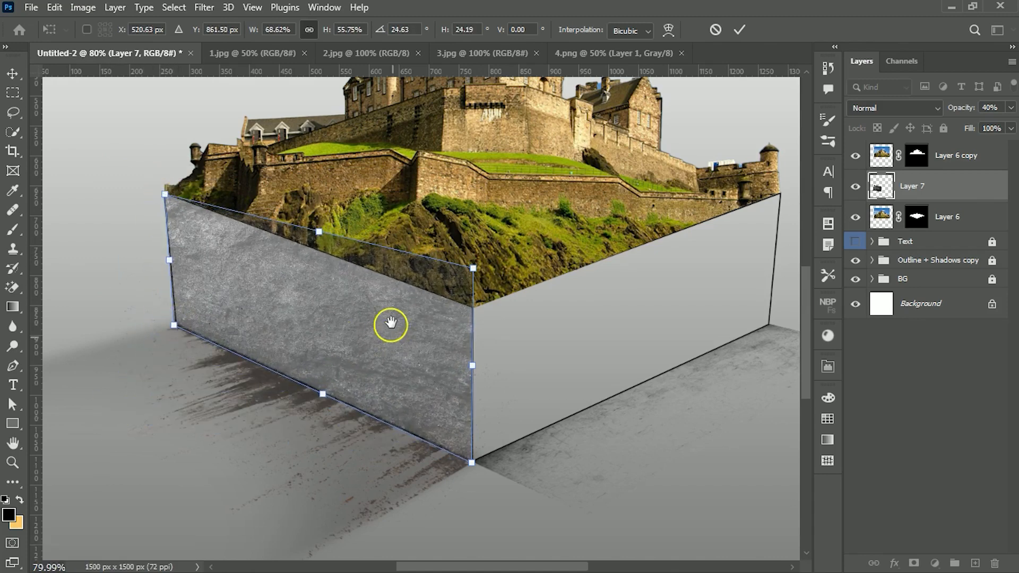
scroll(389, 323, "down", 2)
key("Return")
key("0")
Step: Move Layer 7 below Layer 6 and paste a second copy of the rock texture directly above it
scroll(541, 348, "down", 2)
left_click_drag(587, 307, 498, 312)
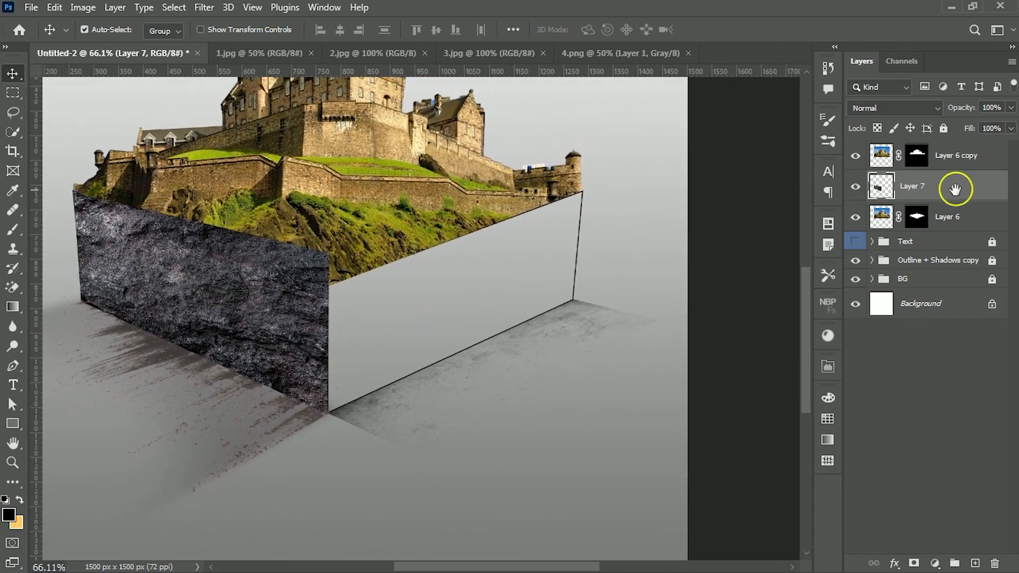
left_click_drag(955, 194, 953, 233)
key("ctrl+v")
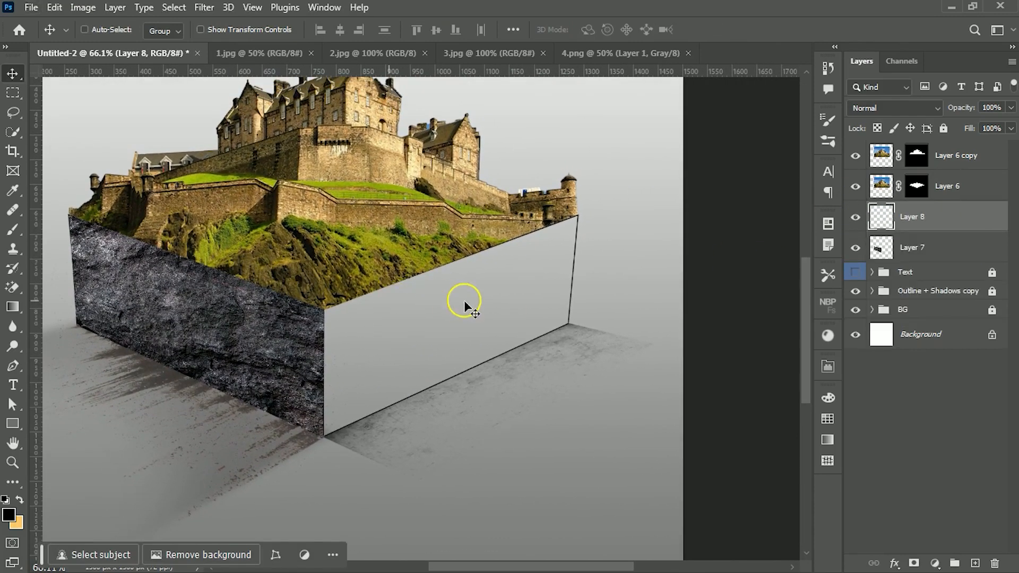
Step: Scale and distort the second rock texture at 40% opacity to fit the box's right face, then restore 100% opacity
key("4")
key("ctrl+t")
scroll(446, 358, "up", 3)
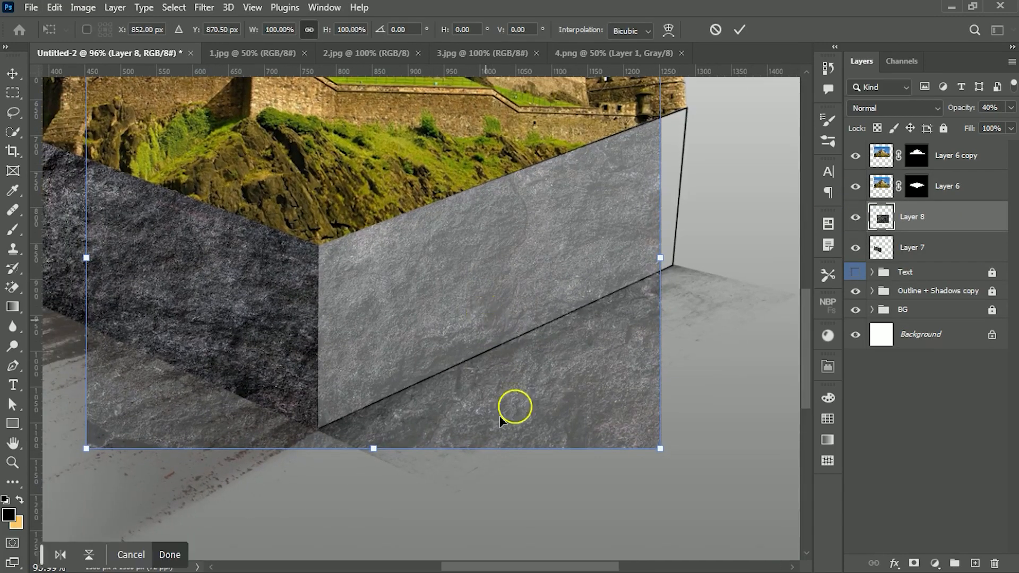
left_click_drag(92, 449, 257, 364)
left_click_drag(449, 266, 515, 291)
left_click_drag(316, 389, 317, 432)
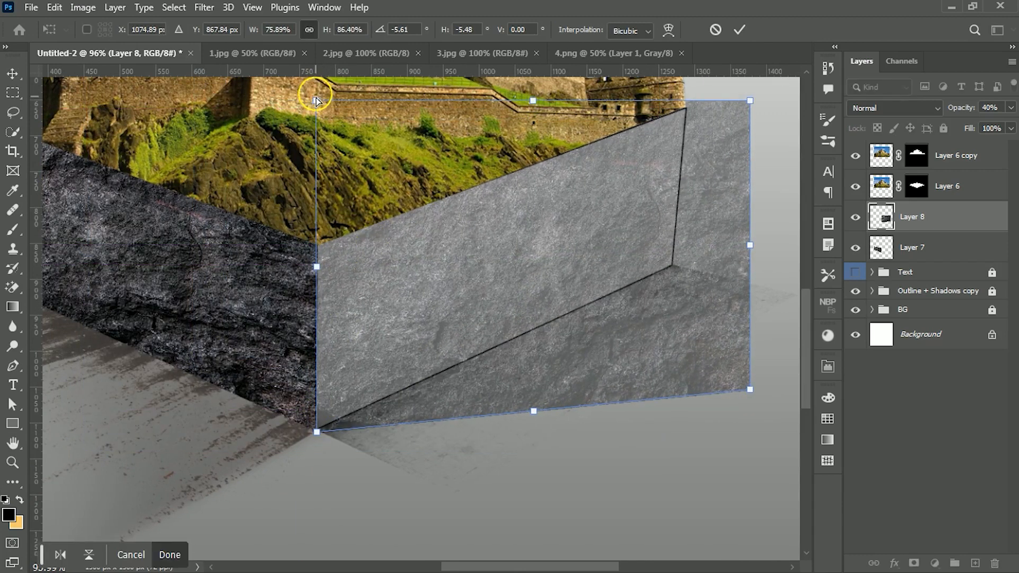
left_click_drag(316, 101, 317, 239)
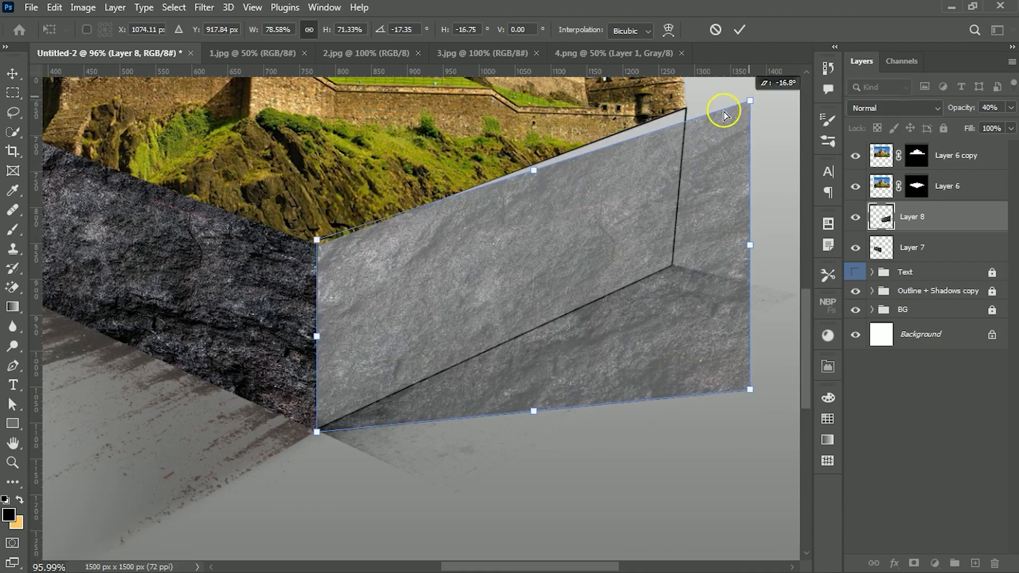
left_click_drag(724, 114, 686, 108)
left_click_drag(750, 389, 673, 263)
key("Return")
key("0")
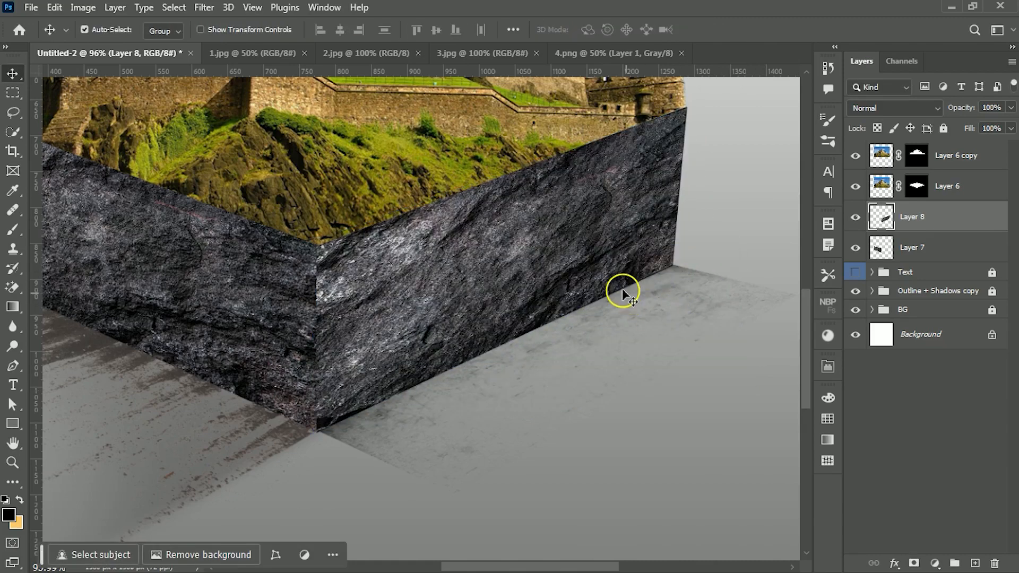
Step: Copy the entire cracked soil texture from 3.jpg and paste it into Untitled-2 above Layer 8
key("ctrl+0")
left_click(514, 51)
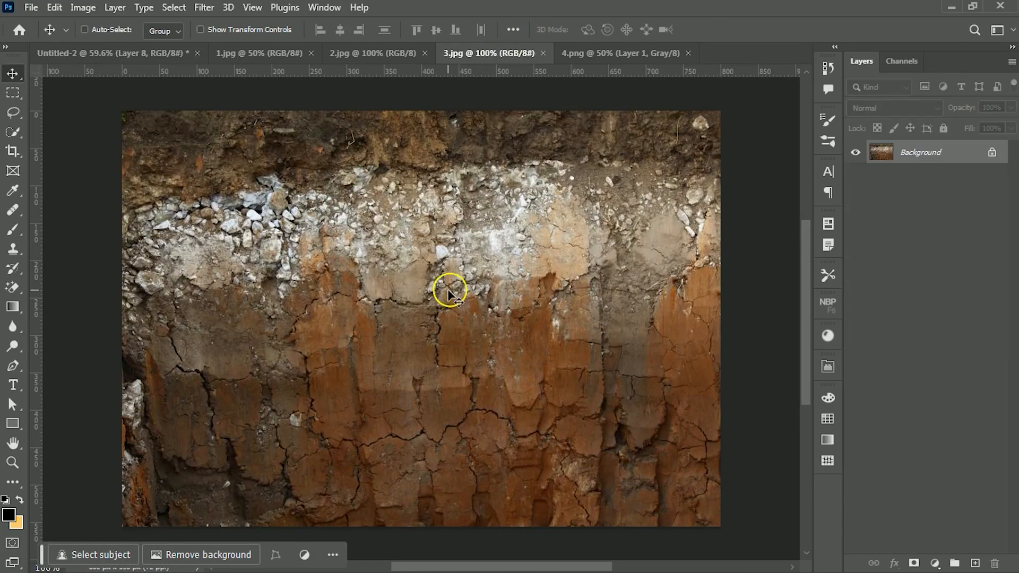
key("ctrl+a")
key("ctrl+c")
left_click(141, 55)
key("ctrl+v")
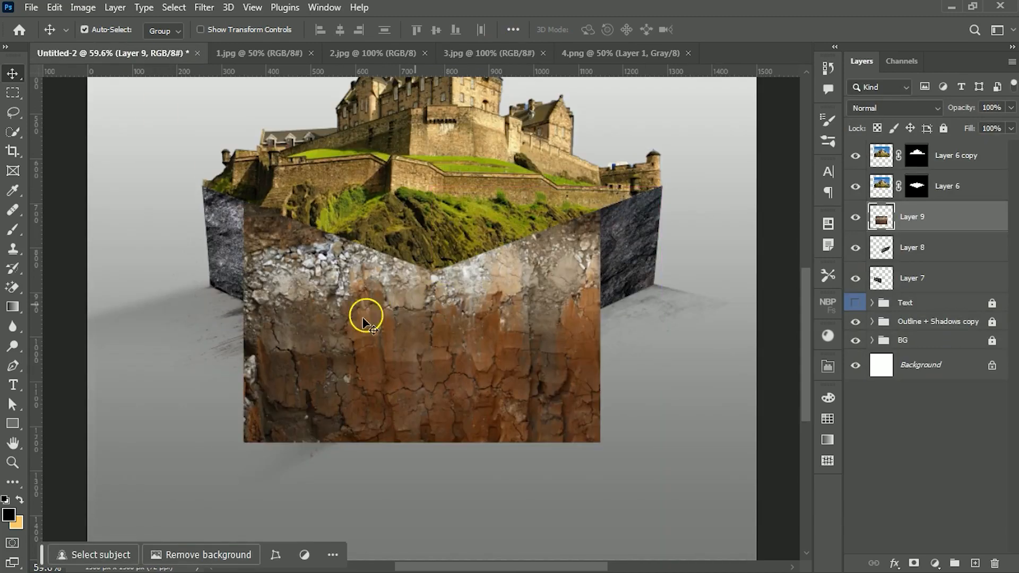
Step: Enlarge the soil texture and position its orange cracked area over the box's left face
left_click_drag(364, 312, 421, 357)
key("ctrl+t")
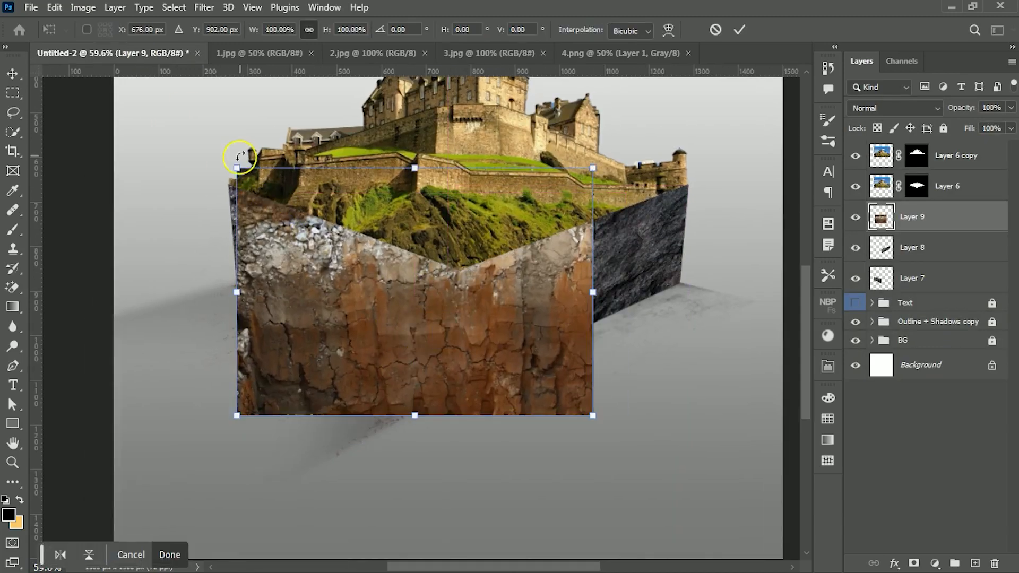
left_click_drag(237, 168, 145, 89)
left_click_drag(319, 358, 284, 342)
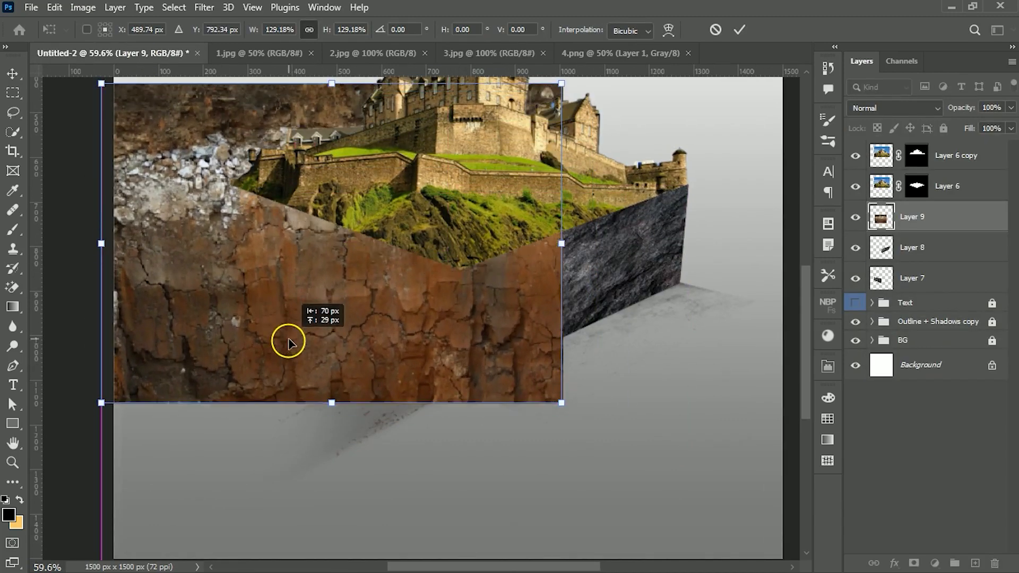
left_click_drag(93, 412, 162, 362)
left_click_drag(382, 330, 345, 334)
key("Return")
Step: Mask Layer 9 to the outline of Layer 7 and move it below Layer 8
left_click(881, 278, "ctrl")
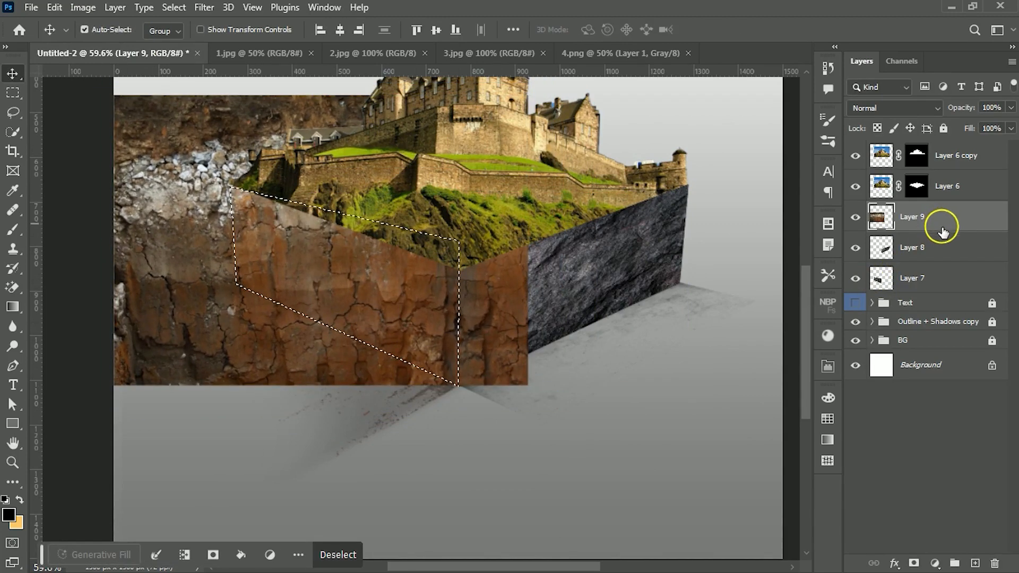
left_click(913, 563)
left_click_drag(947, 218, 937, 261)
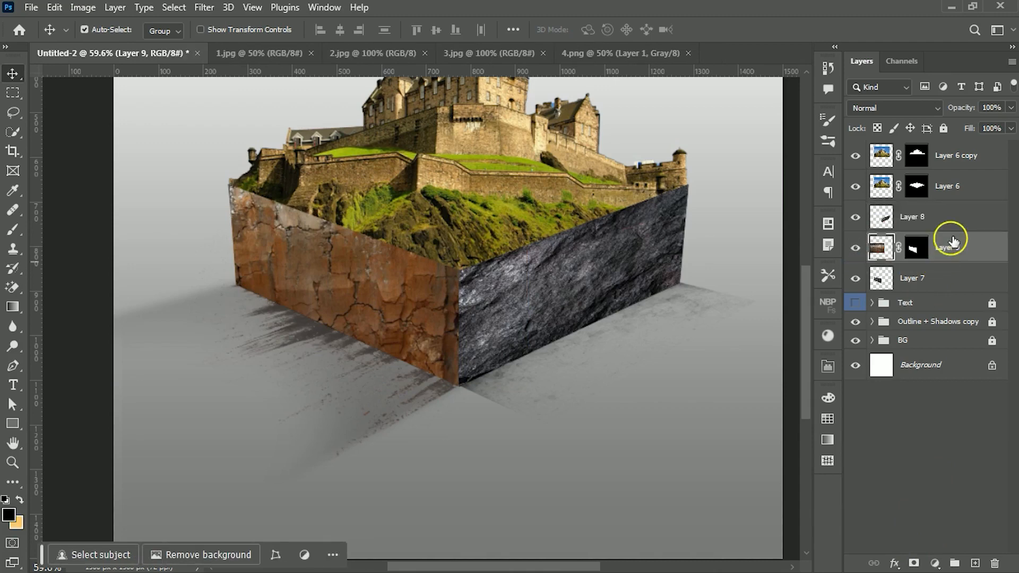
Step: Paste another copy of the soil texture above Layer 8 and move it over the box's right face
left_click(944, 229)
left_click_drag(634, 273, 583, 292)
key("ctrl+v")
left_click_drag(448, 392, 501, 355)
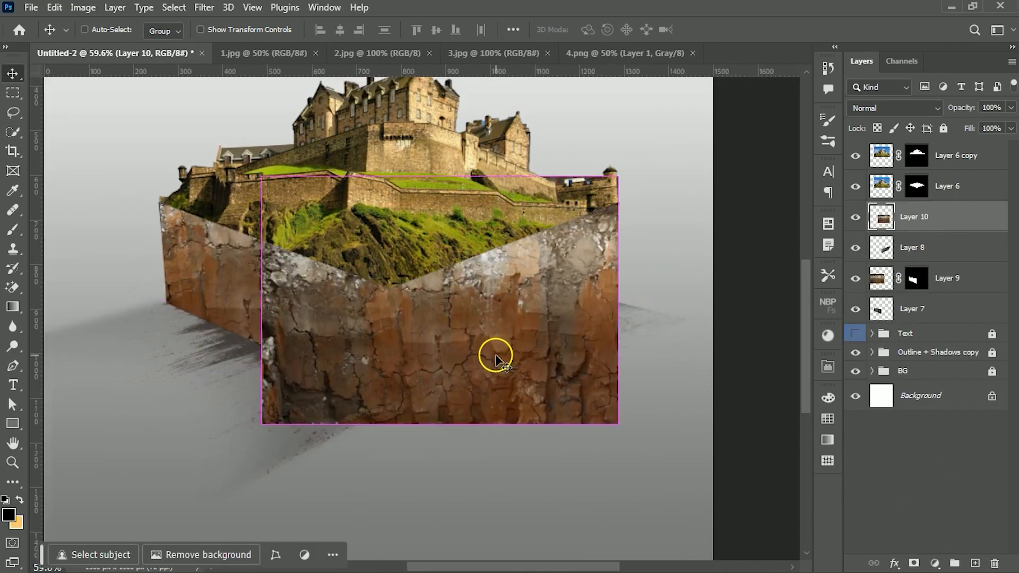
Step: Flip the second soil texture horizontally, scale it to about 120% and reposition it over the box's right face
key("ctrl+t")
right_click(496, 355)
left_click(530, 336)
left_click_drag(618, 176, 687, 127)
left_click_drag(530, 371, 588, 353)
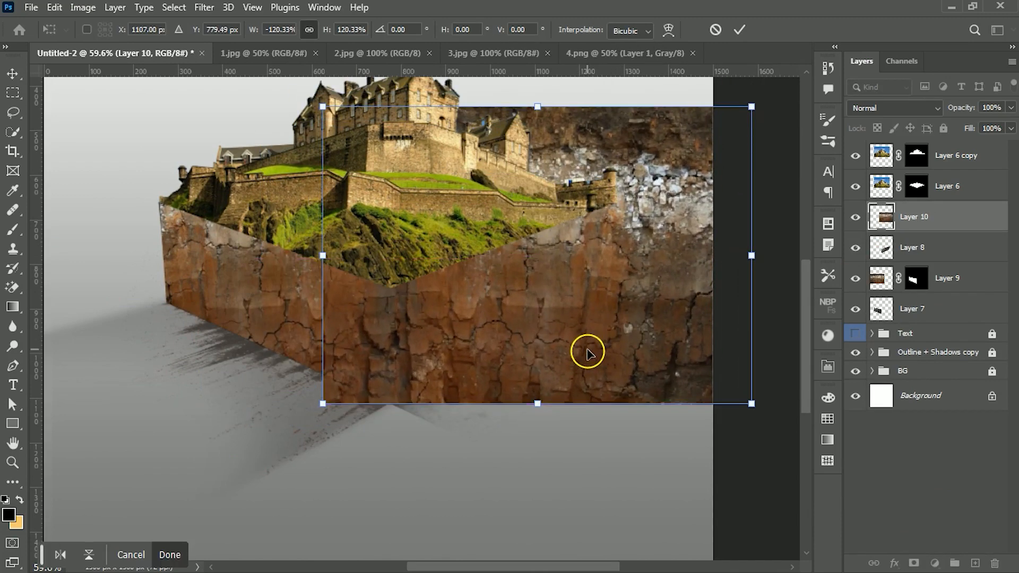
key("Return")
Step: Mask Layer 10 to the outline of Layer 8
left_click(886, 255, "ctrl")
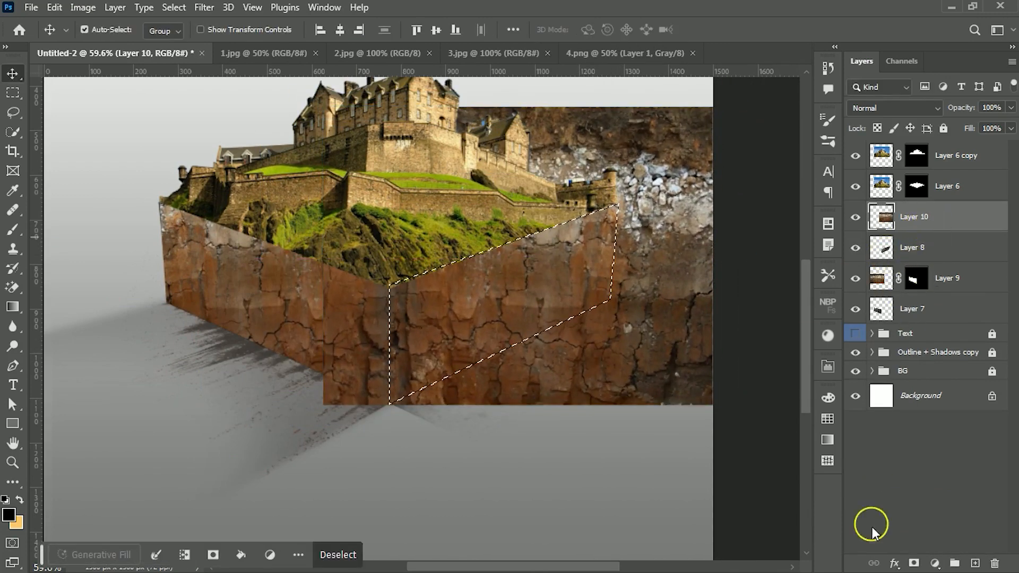
left_click(914, 563)
Step: Set the blend mode of the soil layers, Layer 9 and Layer 10, to Hard Light
left_click(948, 278)
left_click(897, 108)
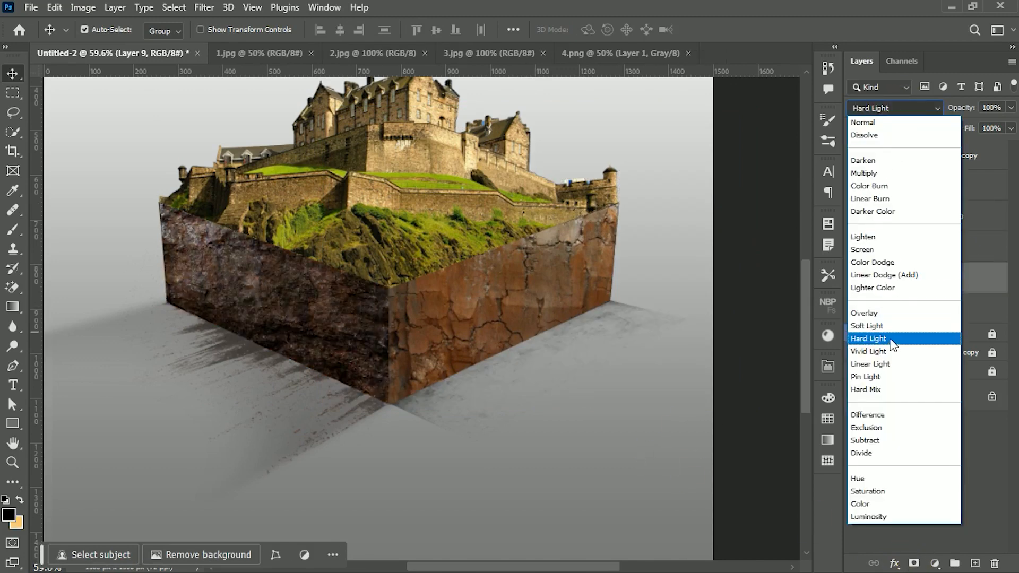
left_click(887, 338)
left_click(945, 219)
left_click(876, 110)
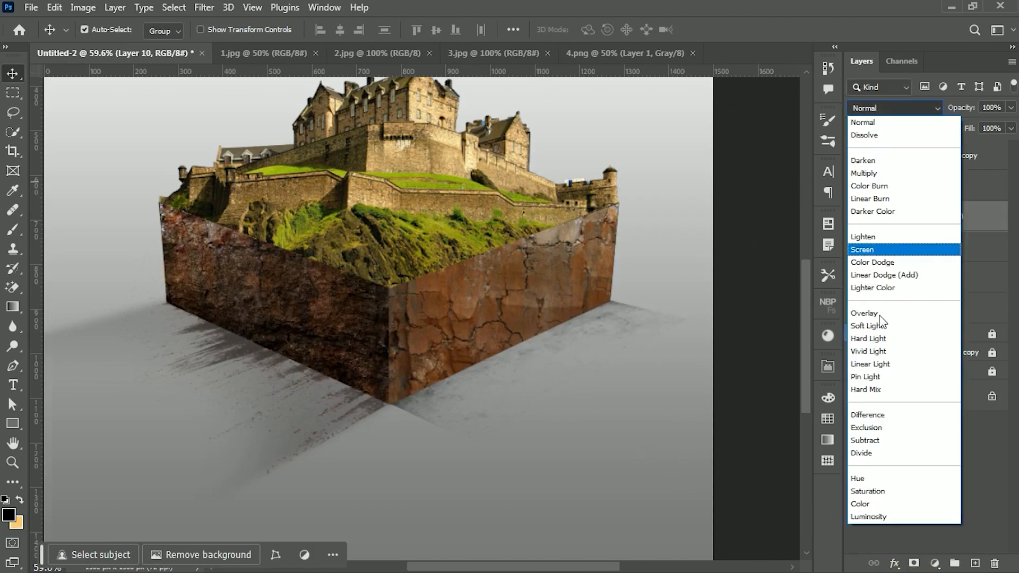
left_click(872, 340)
Step: Bring the crack texture from 4.png in as a new layer, shrink it and place it over the box's left face
left_click(526, 53)
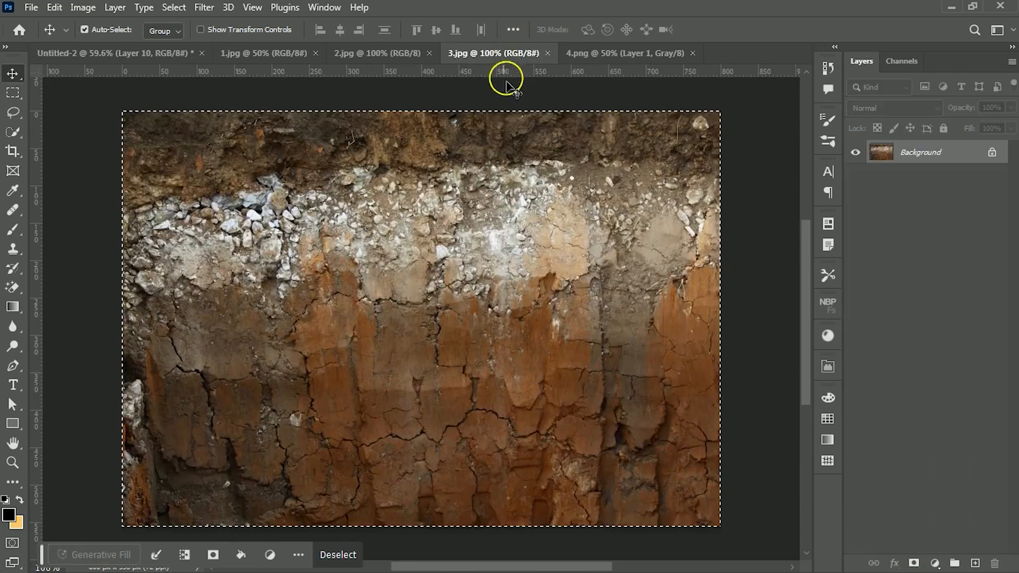
left_click(594, 53)
left_click_drag(465, 276, 416, 266)
key("ctrl+t")
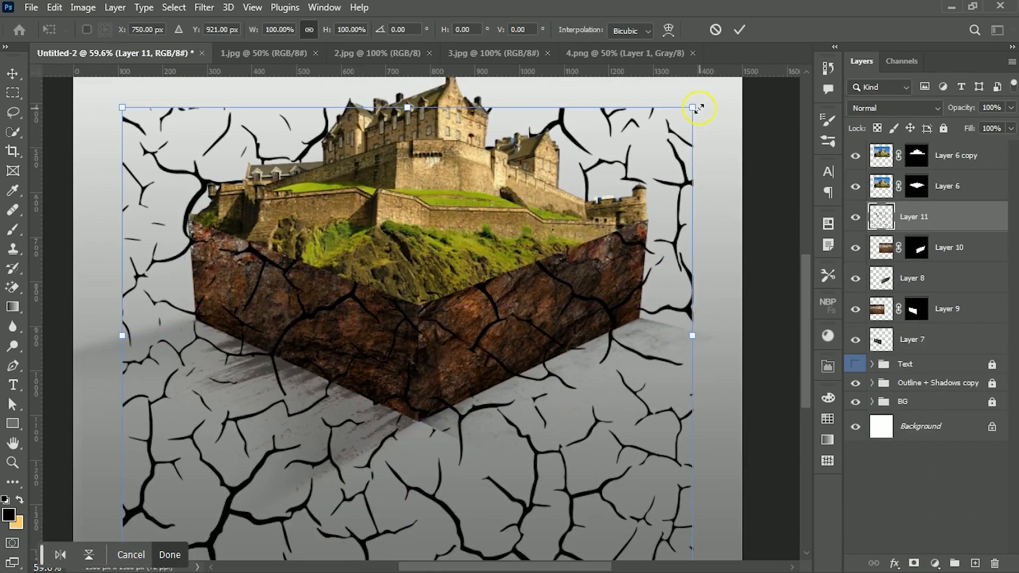
left_click_drag(701, 103, 399, 375)
left_click_drag(304, 423, 347, 287)
key("Return")
Step: Move crack Layer 11 directly below Layer 8 and mask it to the outline of Layer 7
left_click_drag(964, 227, 941, 289)
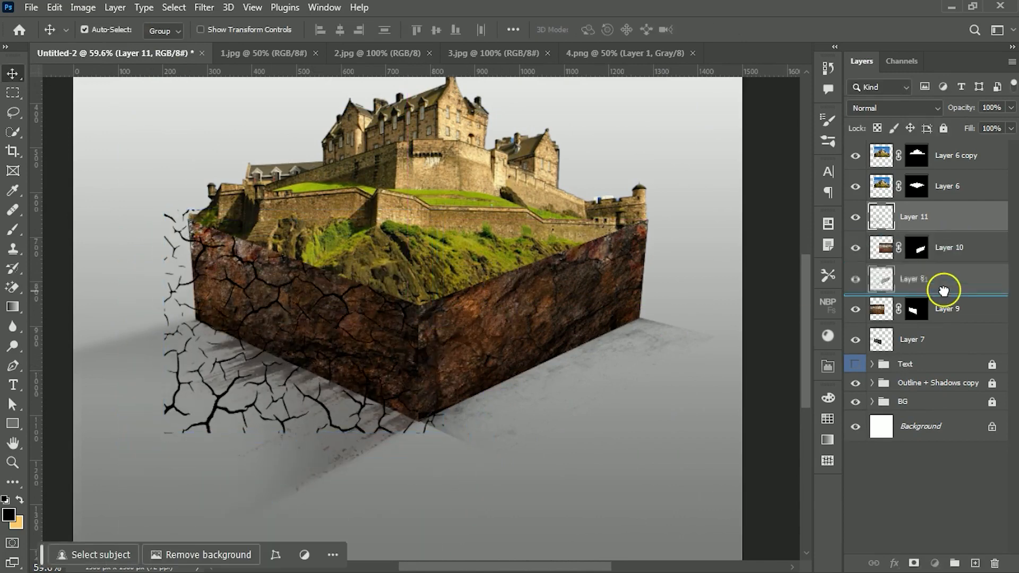
left_click(881, 339, "ctrl")
left_click(913, 562)
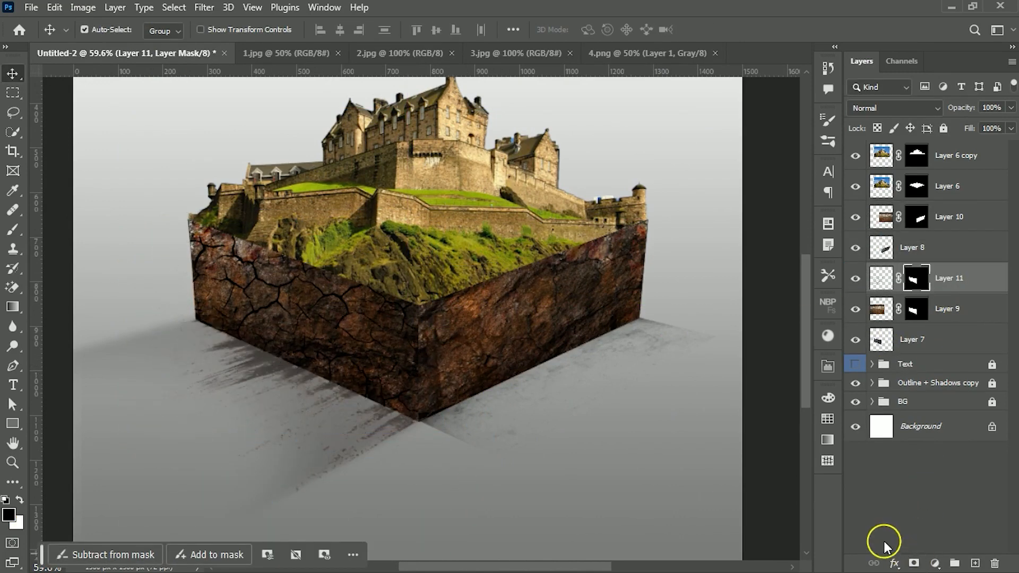
Step: Set Layer 11 to the Soft Light blend mode at 85% opacity
left_click(881, 278)
left_click(901, 109)
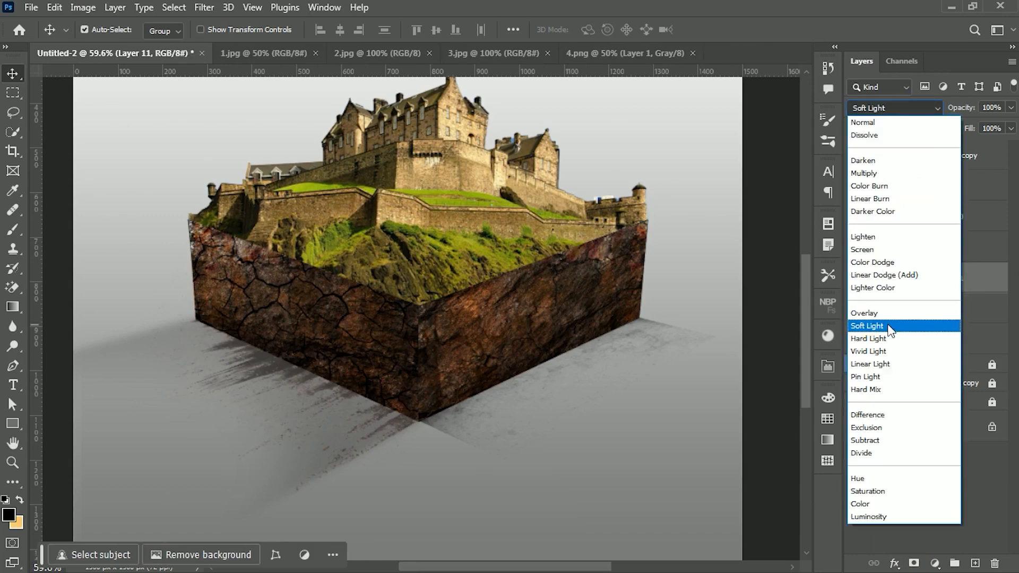
left_click(890, 325)
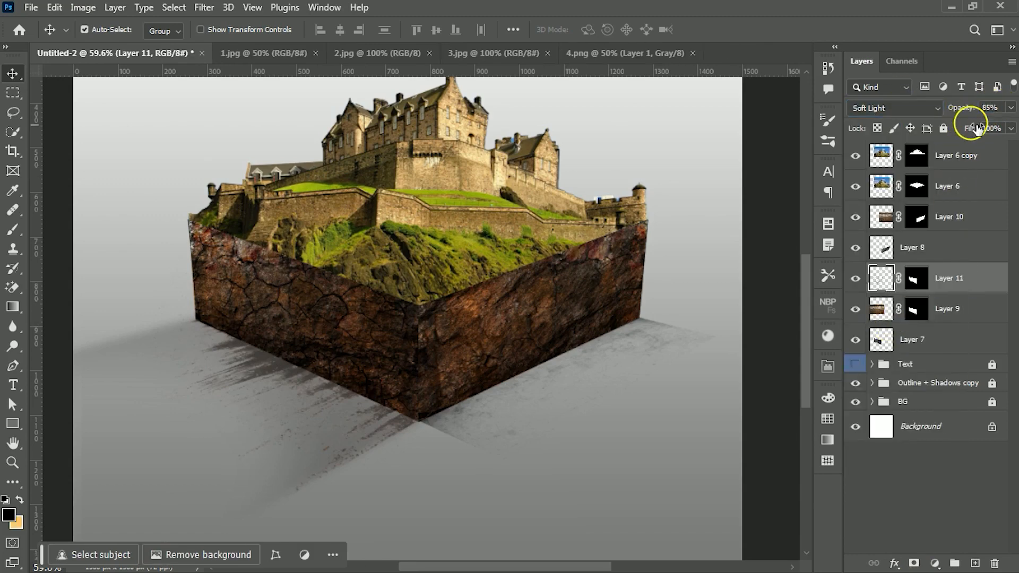
Step: Paste another copy of the crack texture above Layer 10, scale it to about 74% and flip it horizontally
left_click(950, 217)
scroll(428, 269, "right", 1)
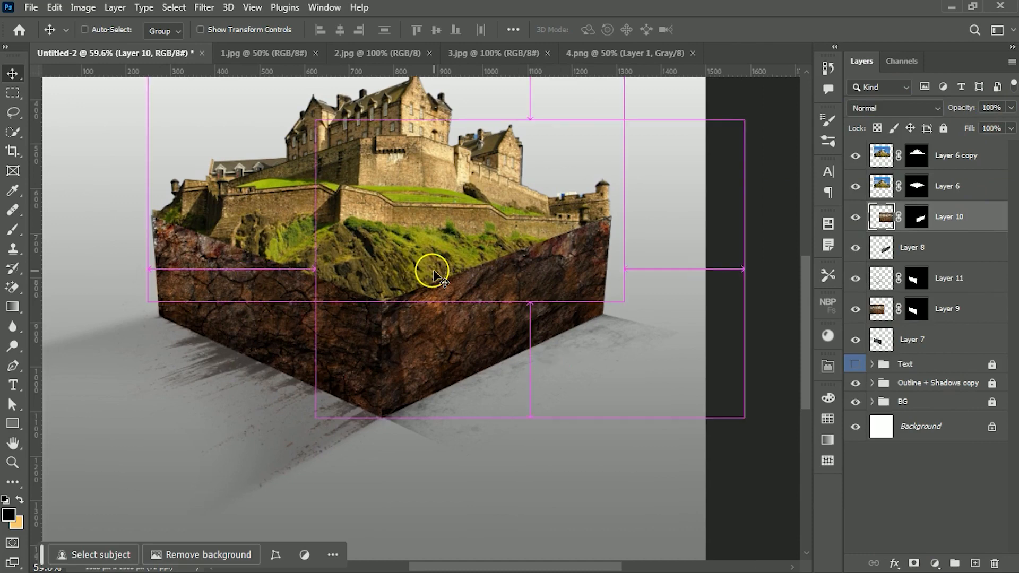
key("ctrl+v")
key("ctrl+t")
left_click_drag(80, 84, 238, 211)
right_click(483, 364)
left_click(543, 339)
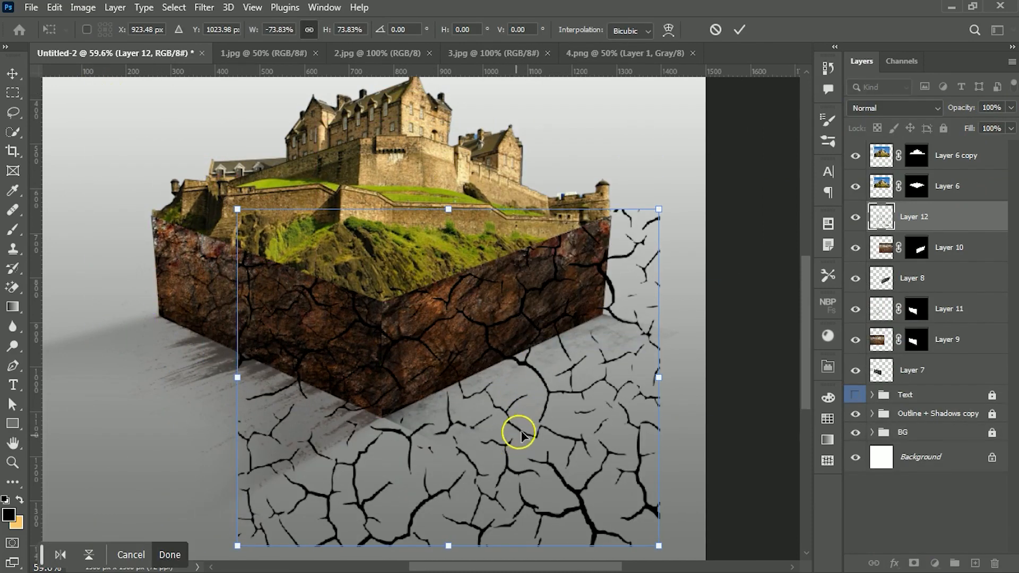
Step: Shrink the flipped crack texture further and position it over the box's right face
left_click_drag(520, 432, 535, 364)
left_click_drag(672, 481, 577, 384)
left_click_drag(519, 371, 598, 387)
key("Return")
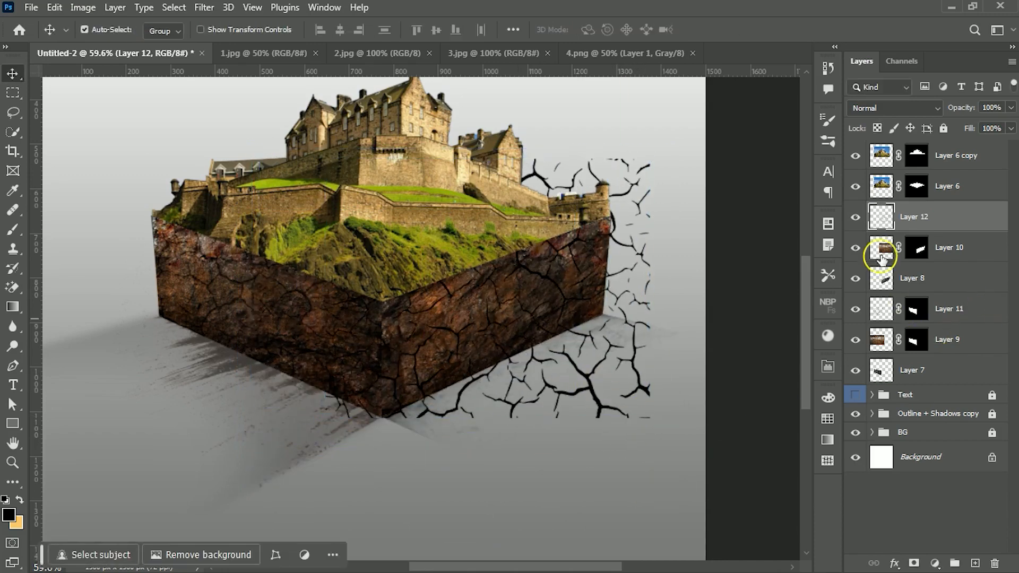
Step: Mask Layer 12 to the outline of Layer 8 and blend it with Soft Light at 75% opacity
left_click(881, 257, "ctrl")
left_click(913, 562)
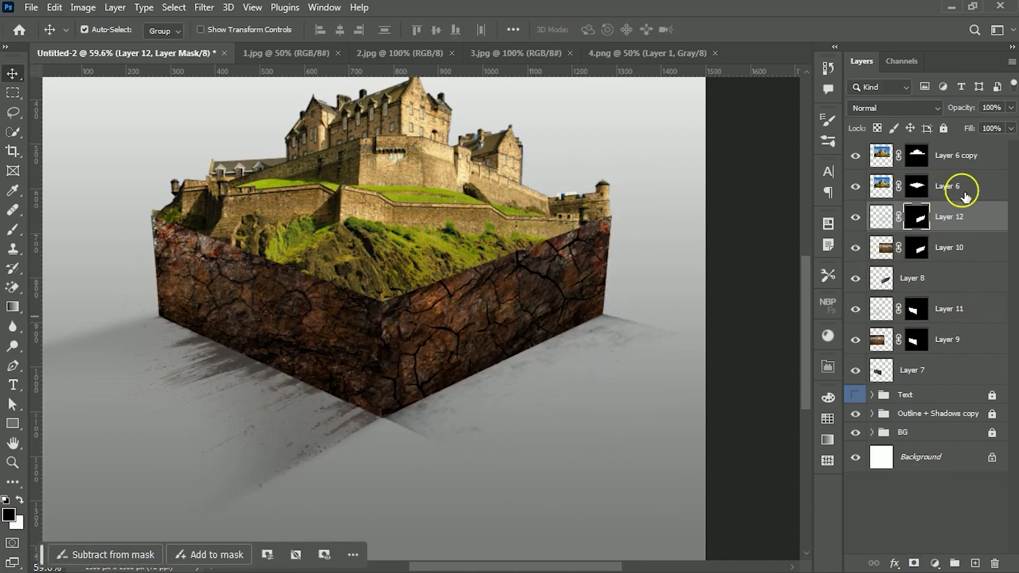
key("ctrl+2")
left_click(910, 107)
left_click(876, 326)
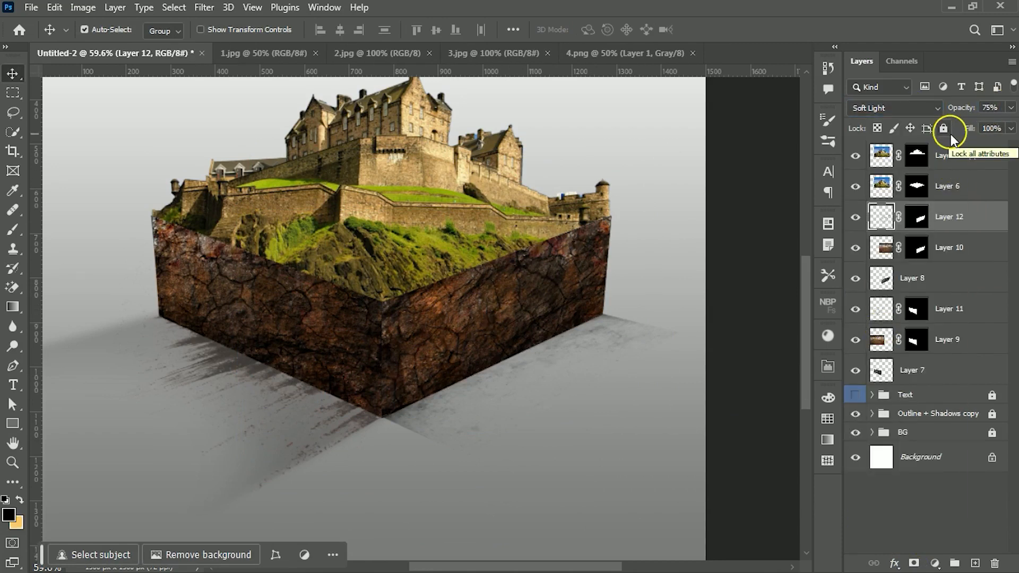
Step: Group Layer 11, Layer 9 and Layer 7 and give the group a red color label
left_click(942, 291)
left_click(944, 309)
left_click(960, 371, "shift")
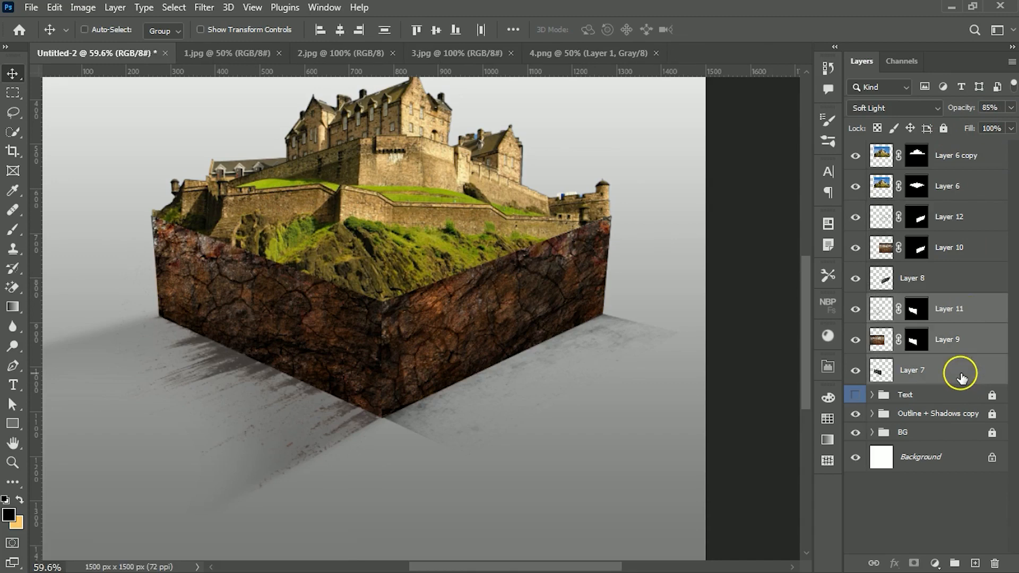
key("ctrl+g")
right_click(967, 301)
left_click(855, 536)
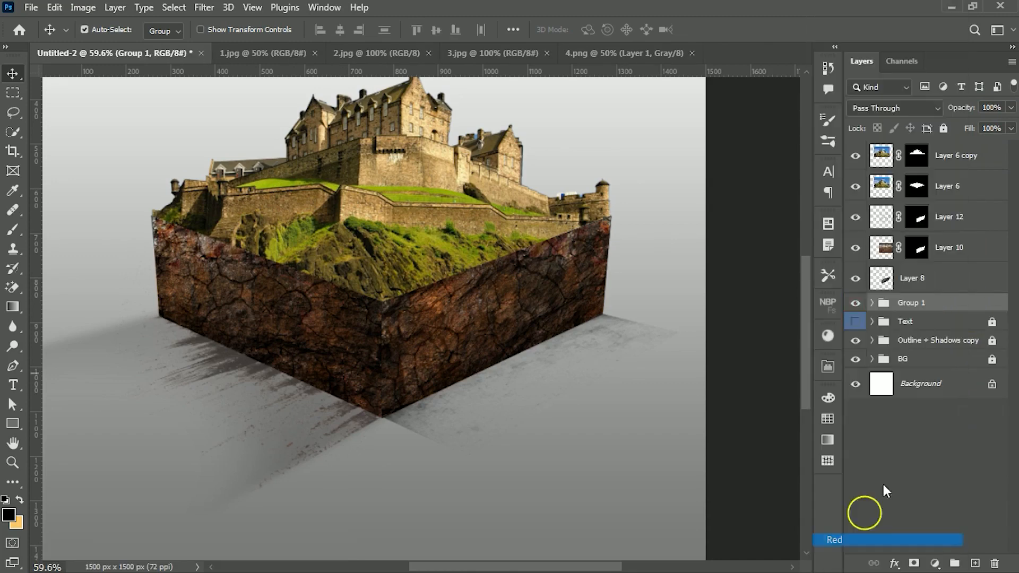
Step: Group Layer 12, Layer 10 and Layer 8 and give the group an orange color label
left_click(942, 278)
left_click(950, 217, "shift")
key("ctrl+g")
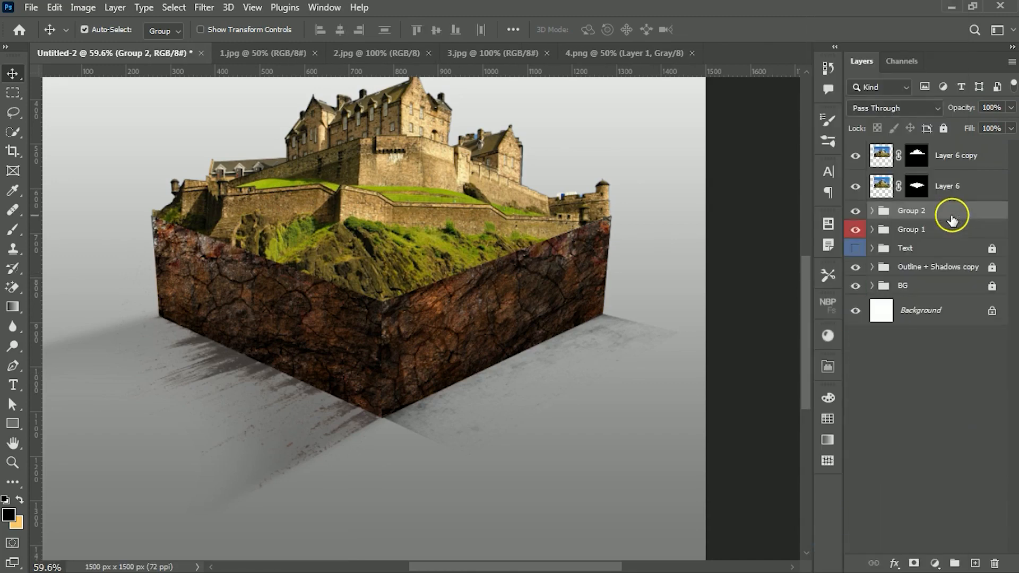
right_click(953, 211)
left_click(838, 552)
Step: Add a Hue/Saturation adjustment layer clipped to Group 1
left_click(935, 228)
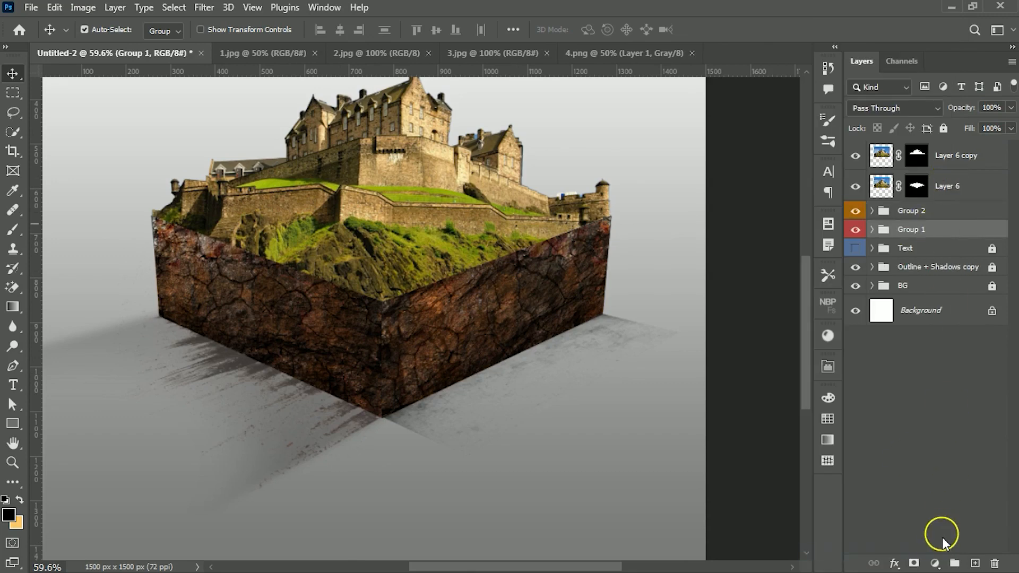
left_click(935, 563)
left_click(937, 418)
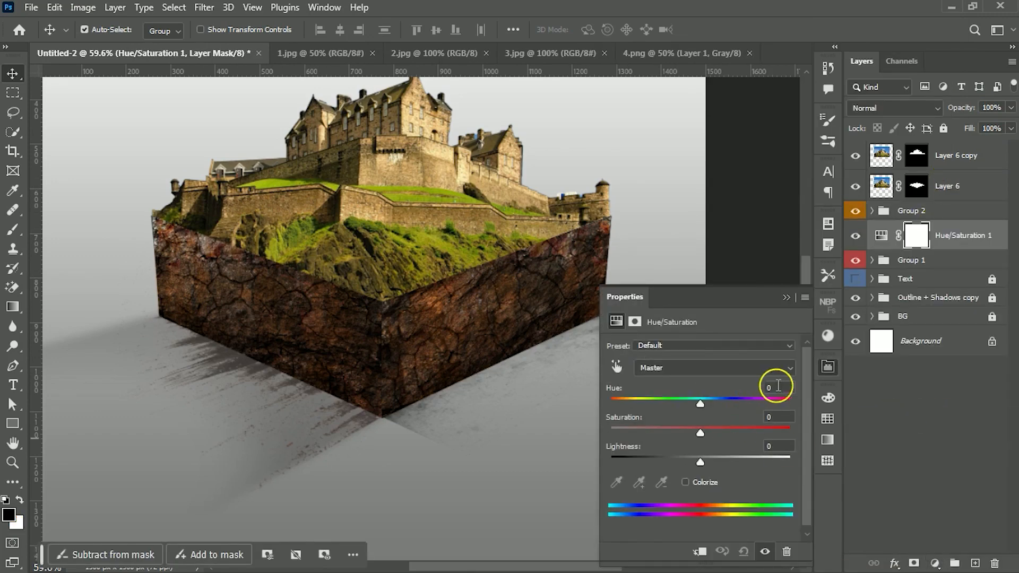
left_click(703, 553)
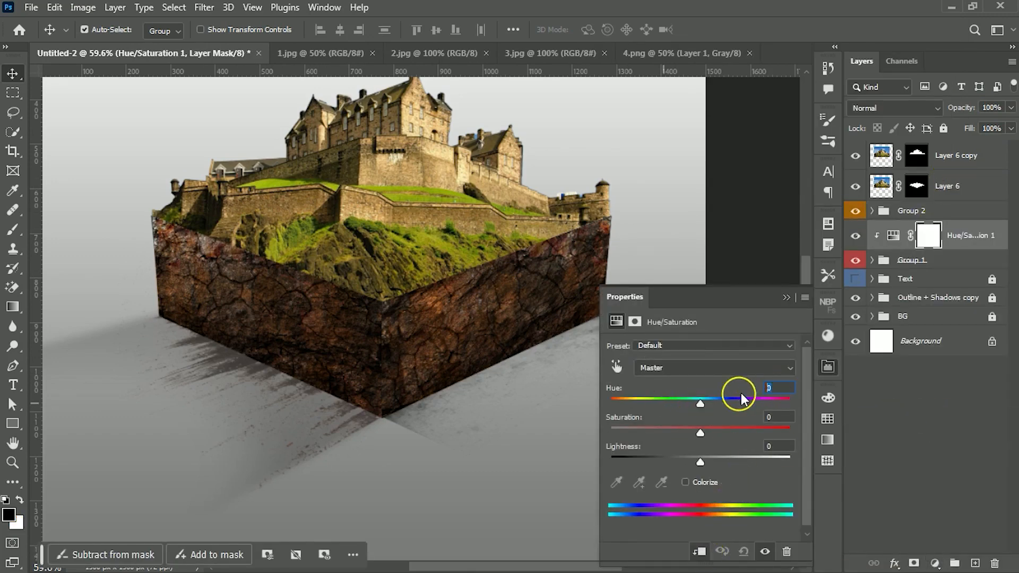
Step: Set Group 1's Hue/Saturation adjustment to Hue +39, Saturation -39 and Lightness -17
type("39")
key("Return")
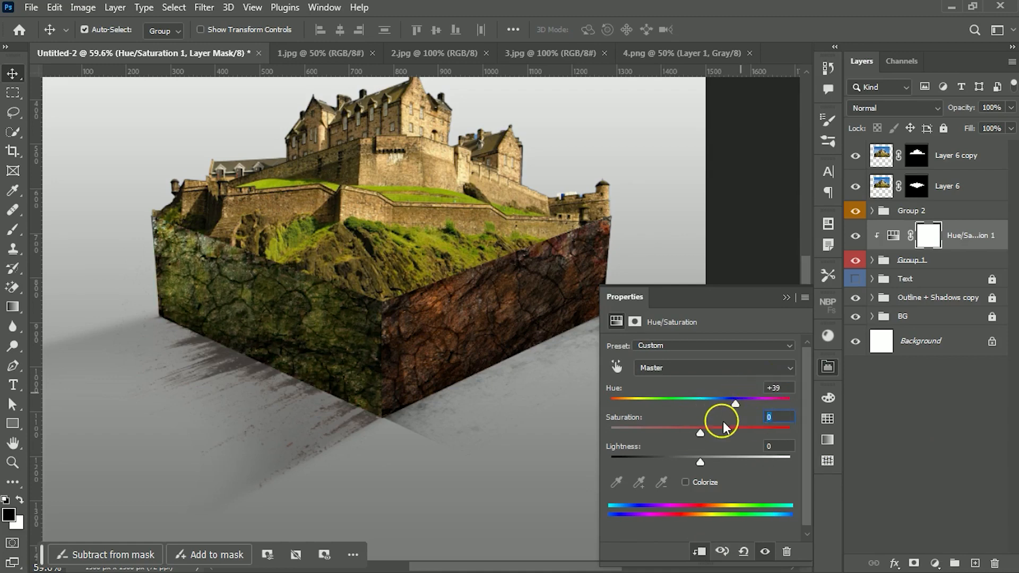
type("-39")
key("Return")
left_click(789, 441)
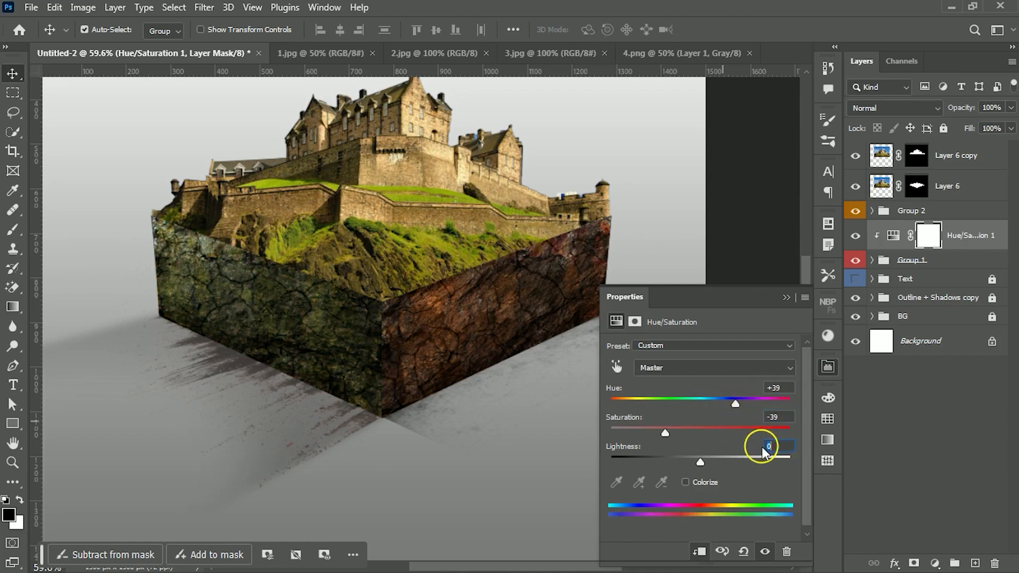
type("-17")
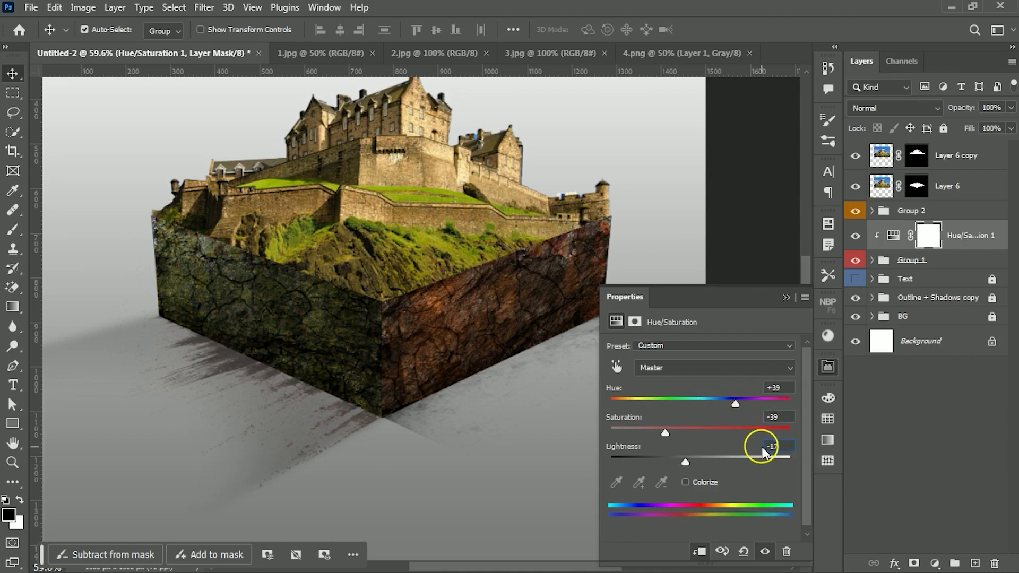
left_click(787, 298)
Step: Add a Brightness/Contrast adjustment layer above Hue/Saturation 1 and clip it to Group 1
left_click(937, 563)
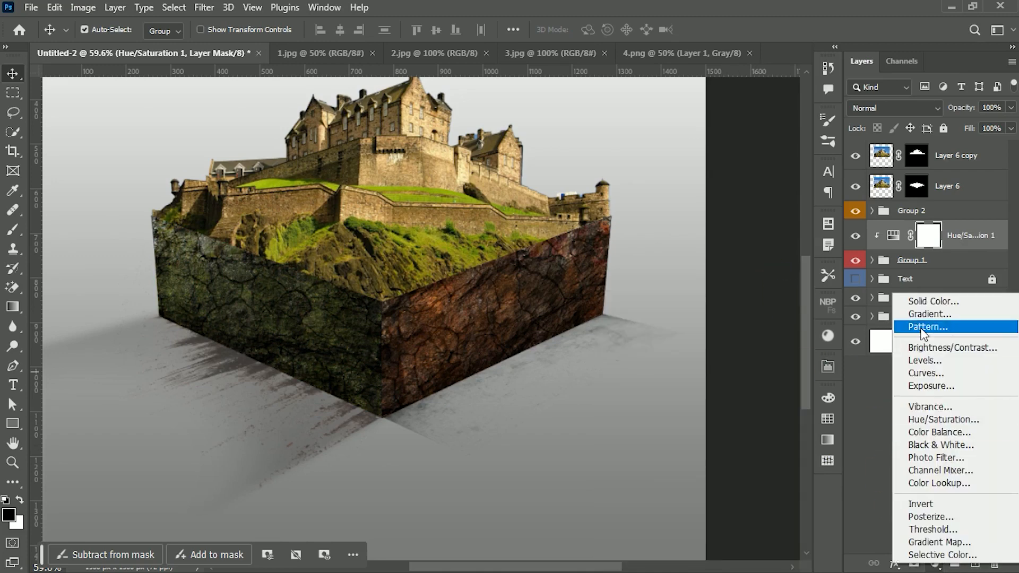
left_click(925, 347)
left_click(699, 553)
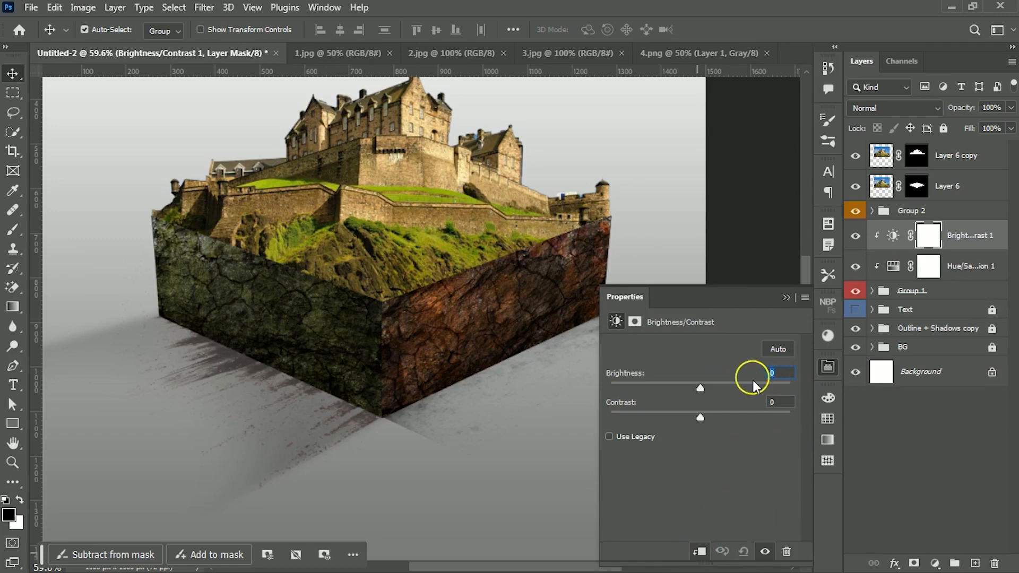
left_click(787, 298)
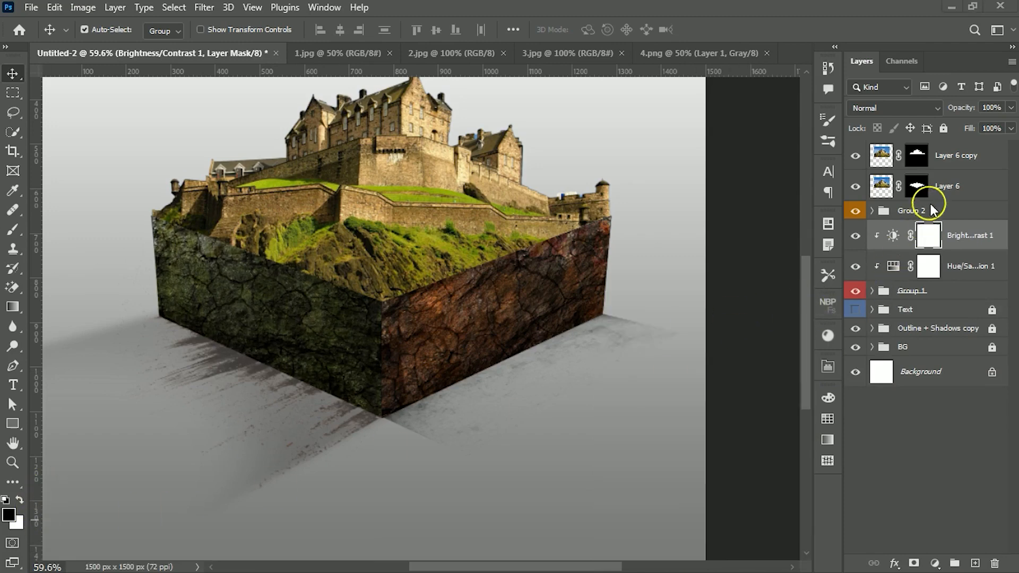
Step: Add a Hue/Saturation adjustment layer clipped to Group 2
left_click(872, 210)
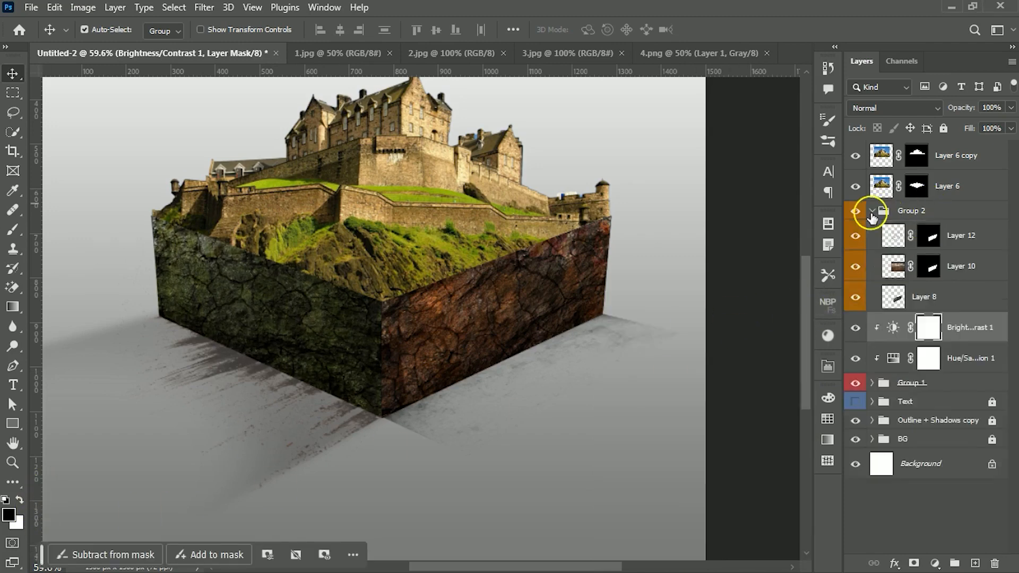
left_click(929, 214)
left_click(872, 210)
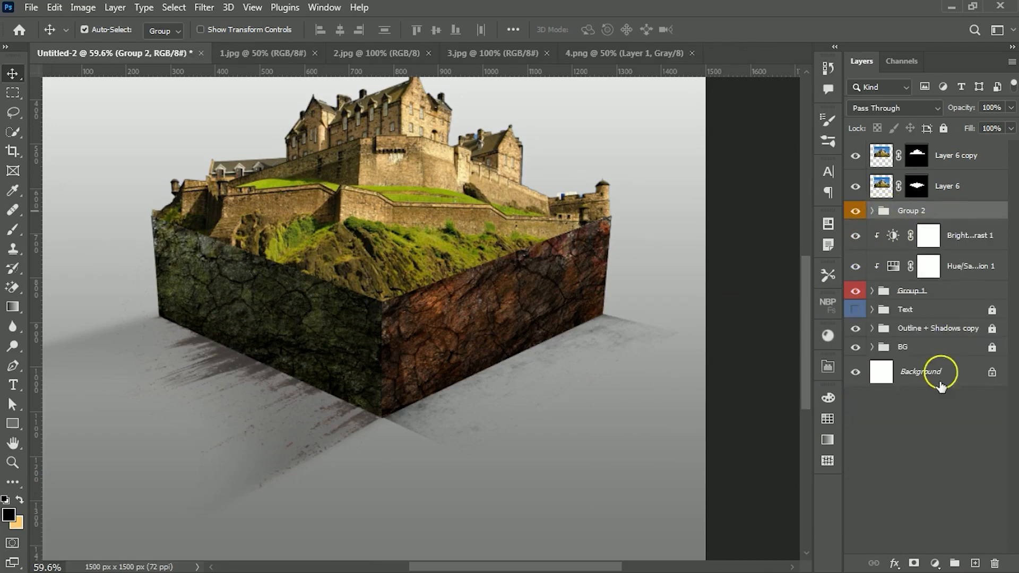
left_click(935, 561)
left_click(862, 475)
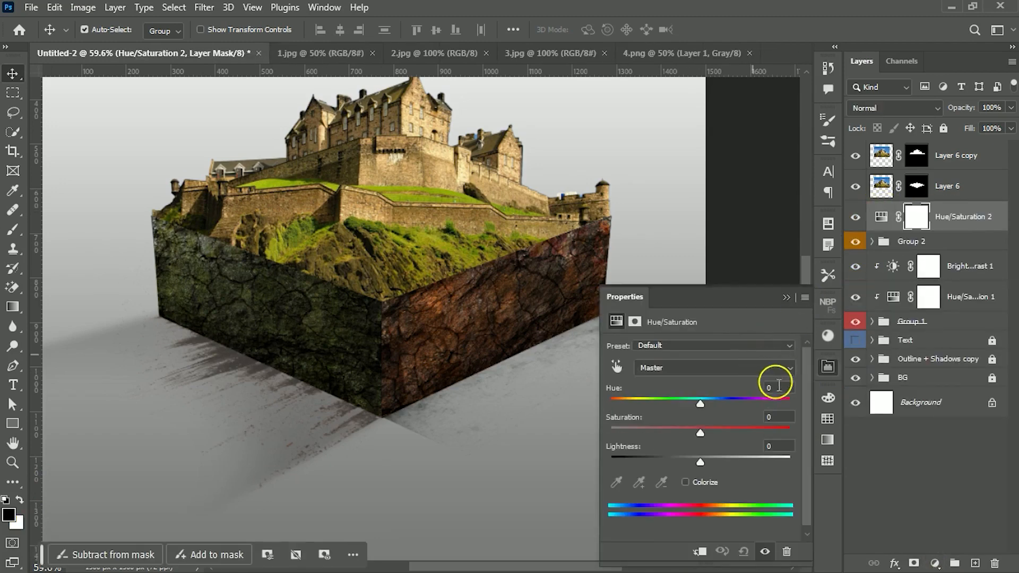
left_click(701, 553)
Step: Set Group 2's Hue/Saturation adjustment to Hue +23, Saturation -11 and Lightness -52
type("2")
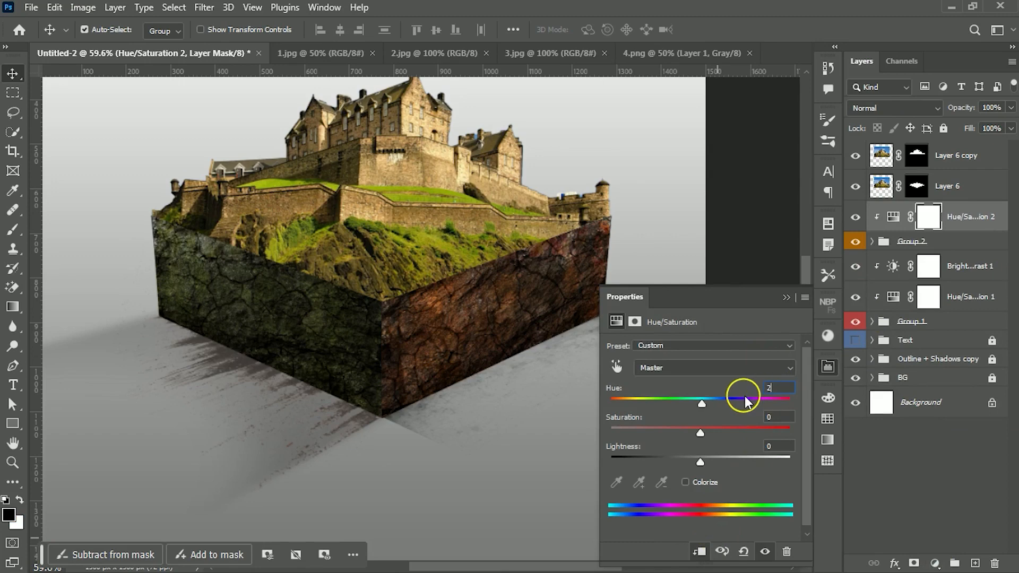
type("3")
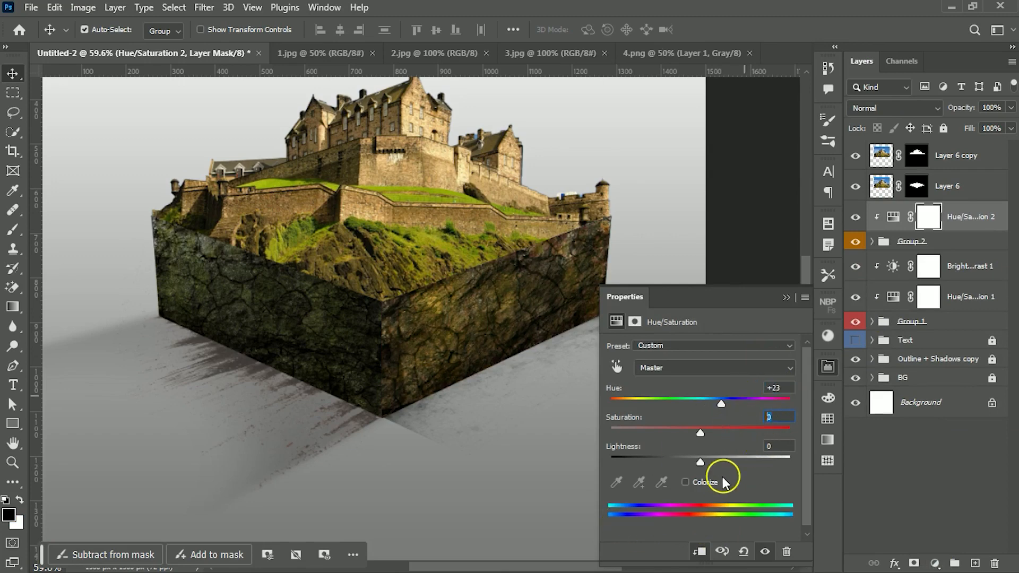
type("-11")
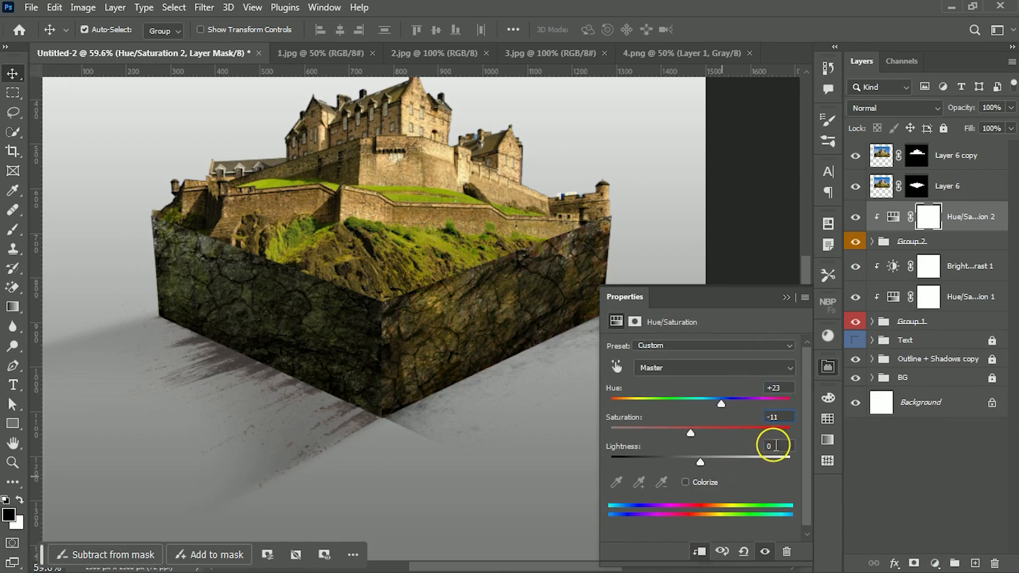
left_click(775, 446)
type("-52")
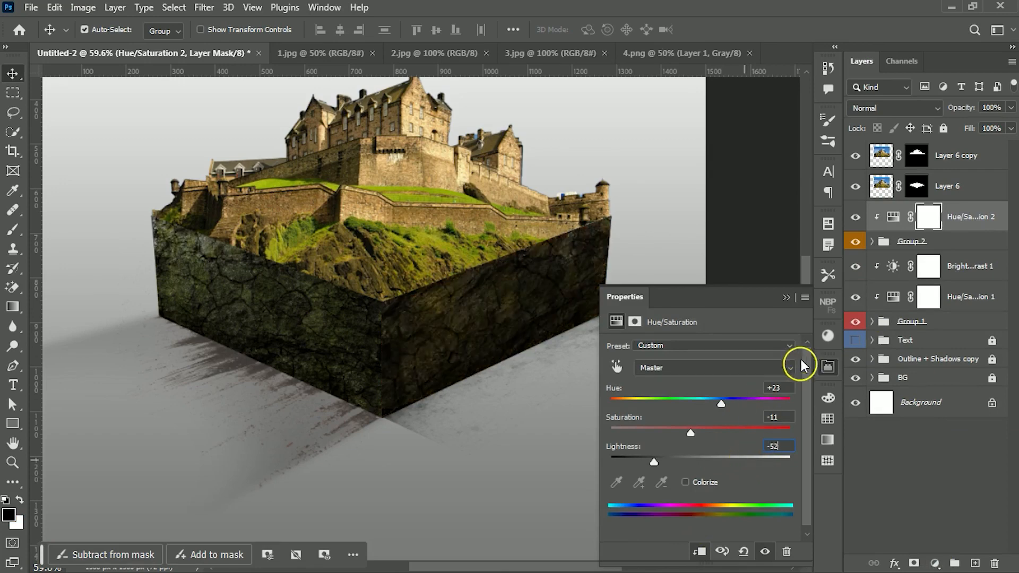
left_click(787, 297)
Step: Add a Brightness/Contrast adjustment layer clipped to Group 2 with Brightness 128 and Contrast -28
left_click(936, 563)
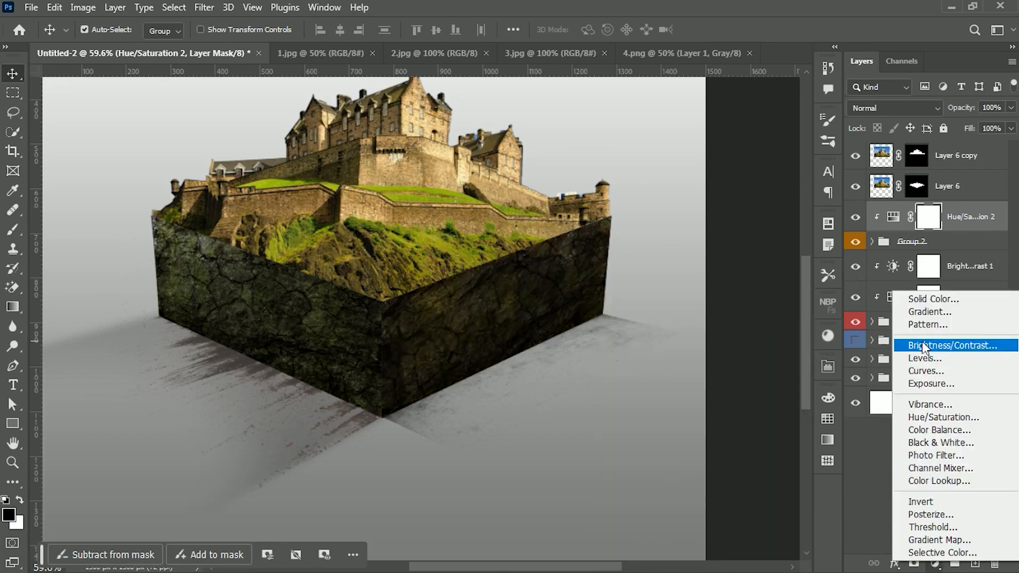
left_click(926, 346)
left_click(706, 553)
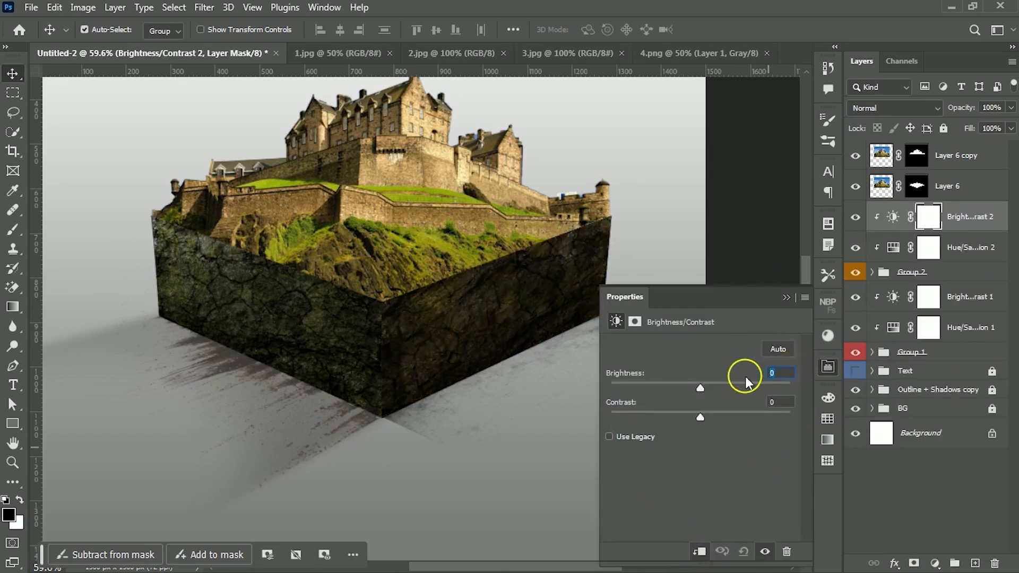
type("128")
key("Tab")
left_click(784, 403)
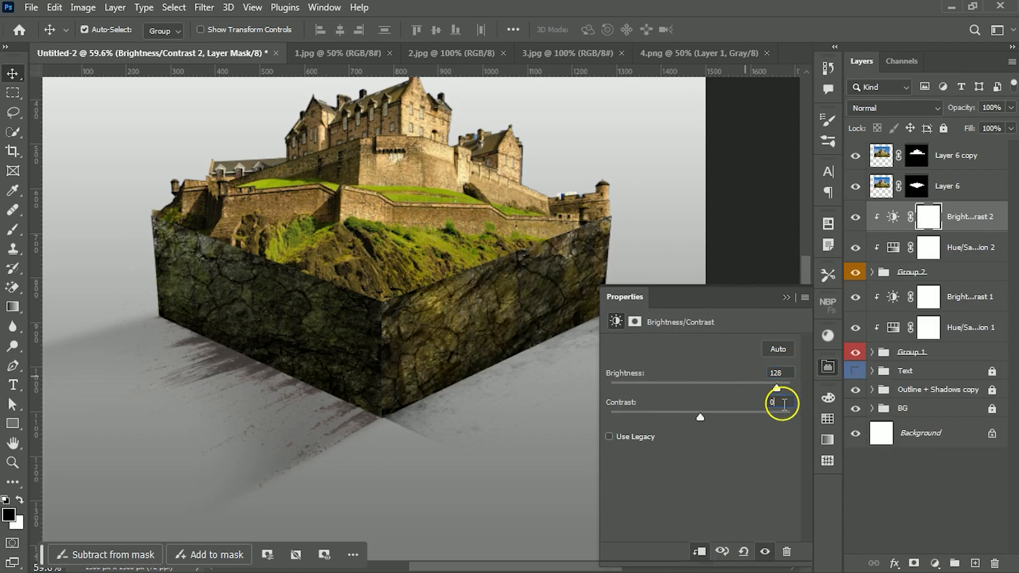
type("-28")
left_click(786, 298)
Step: Add a Color Balance adjustment layer clipped to Group 2 with midtones Cyan–Red +6, Magenta–Green +11 and Yellow–Blue +14
left_click(935, 564)
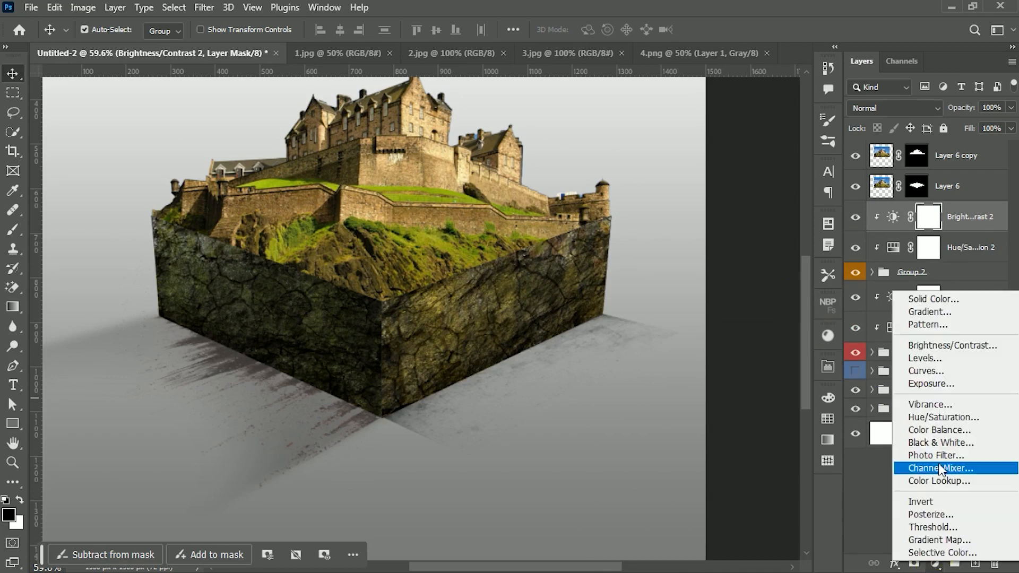
left_click(950, 431)
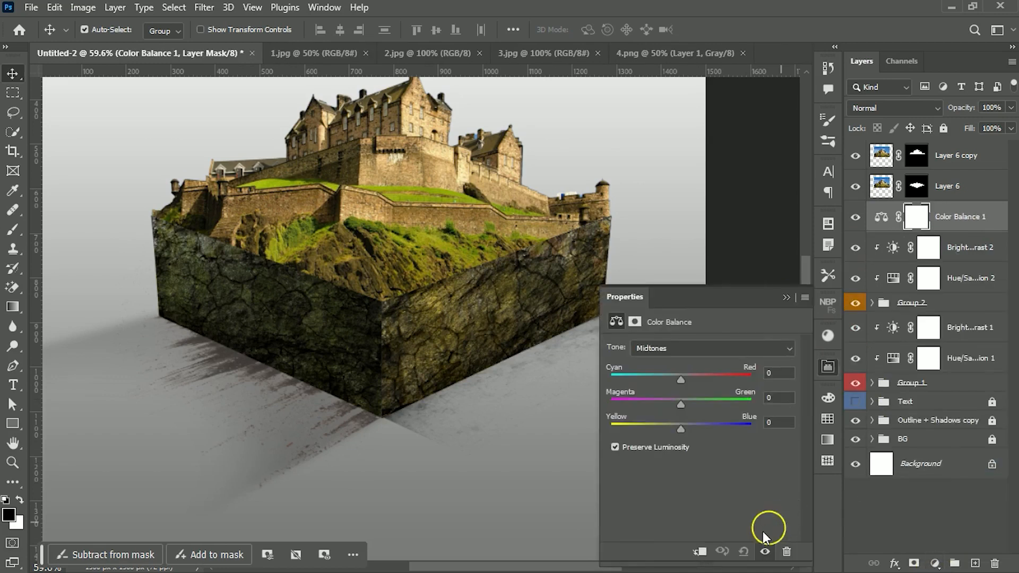
left_click(700, 551)
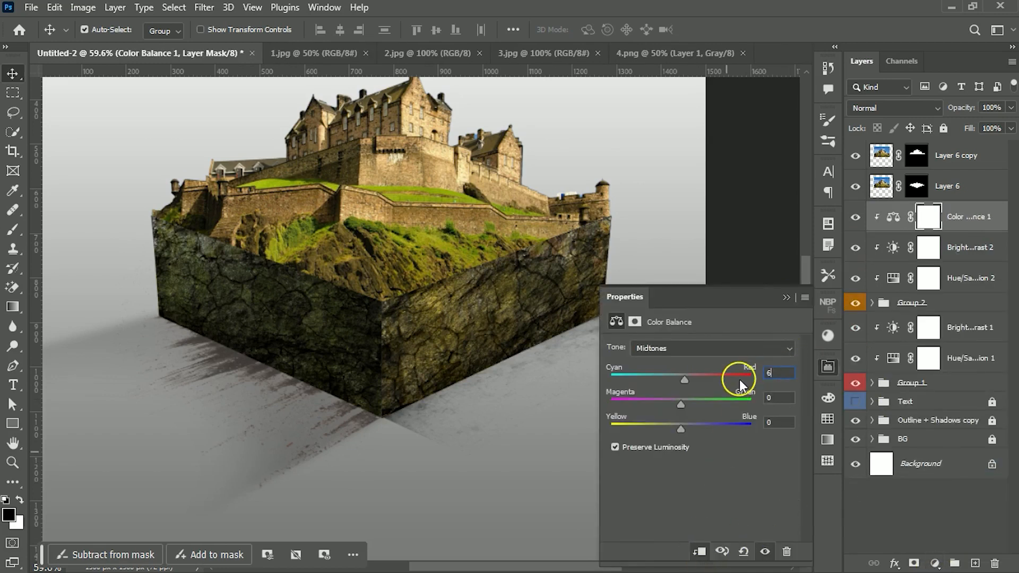
type("6")
left_click(779, 397)
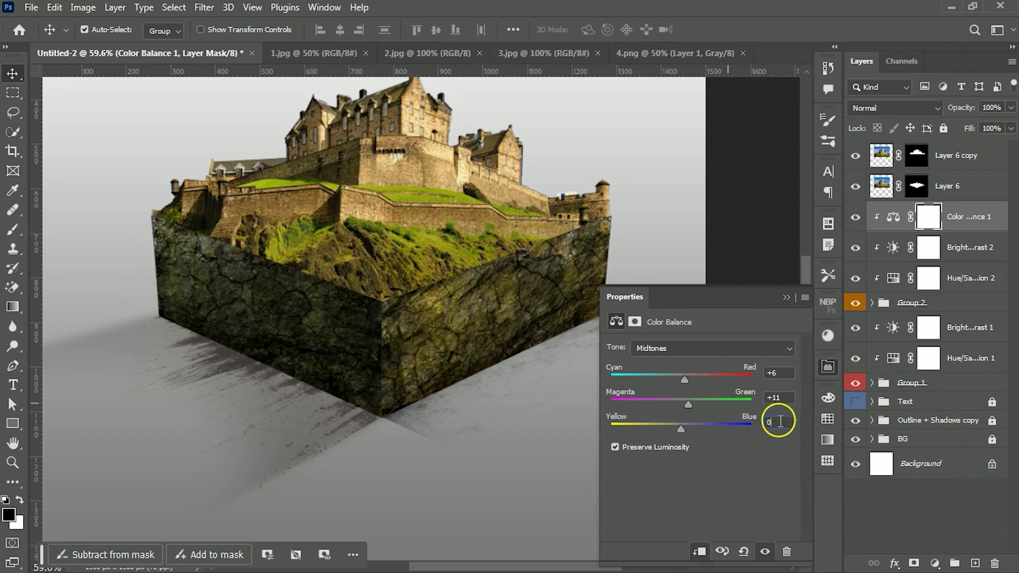
type("14")
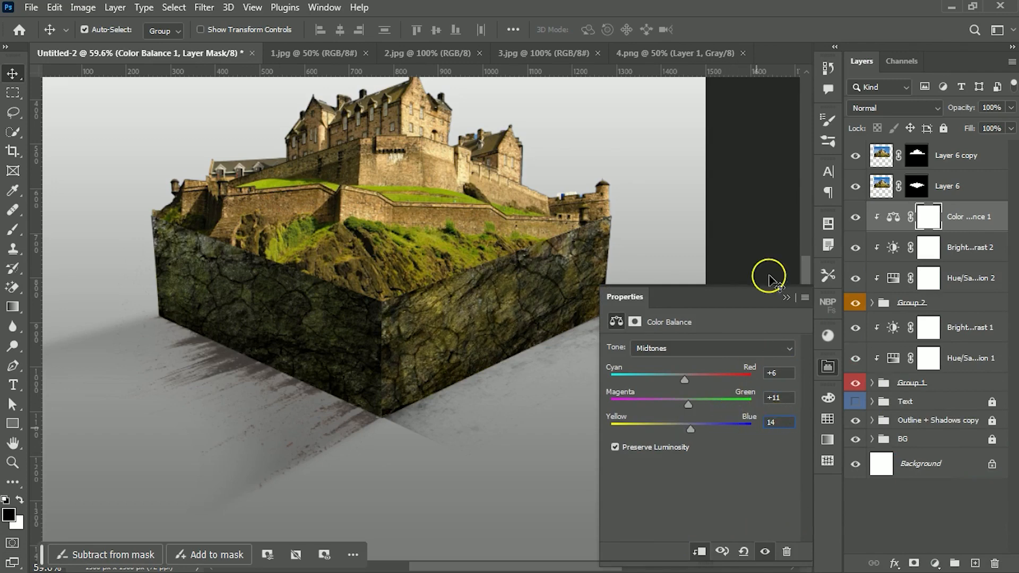
left_click(786, 298)
left_click(986, 229)
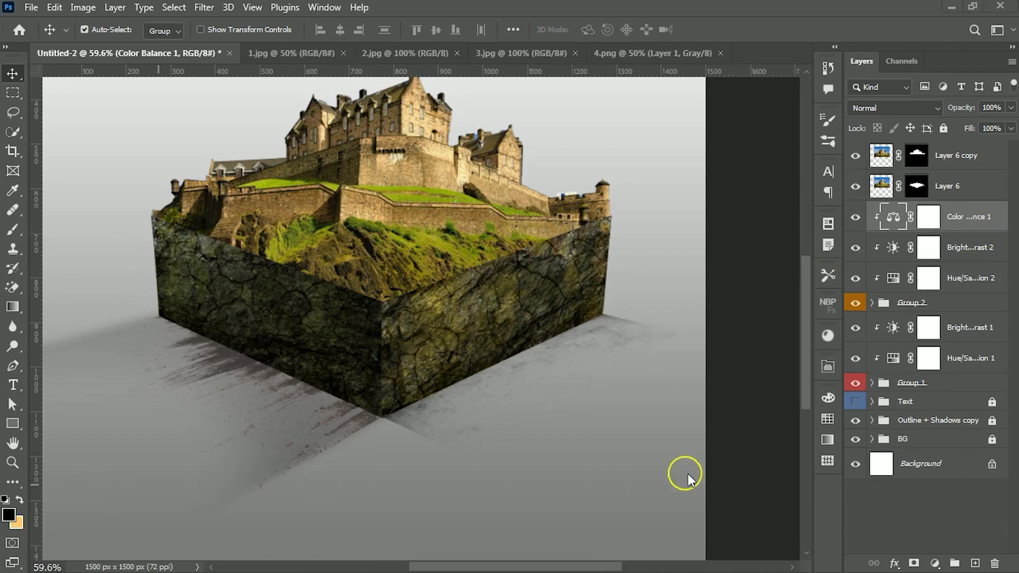
Step: On a new layer at the top of Group 1, fill the Layer 7 selection with a gradient from white above to black below
left_click(906, 383)
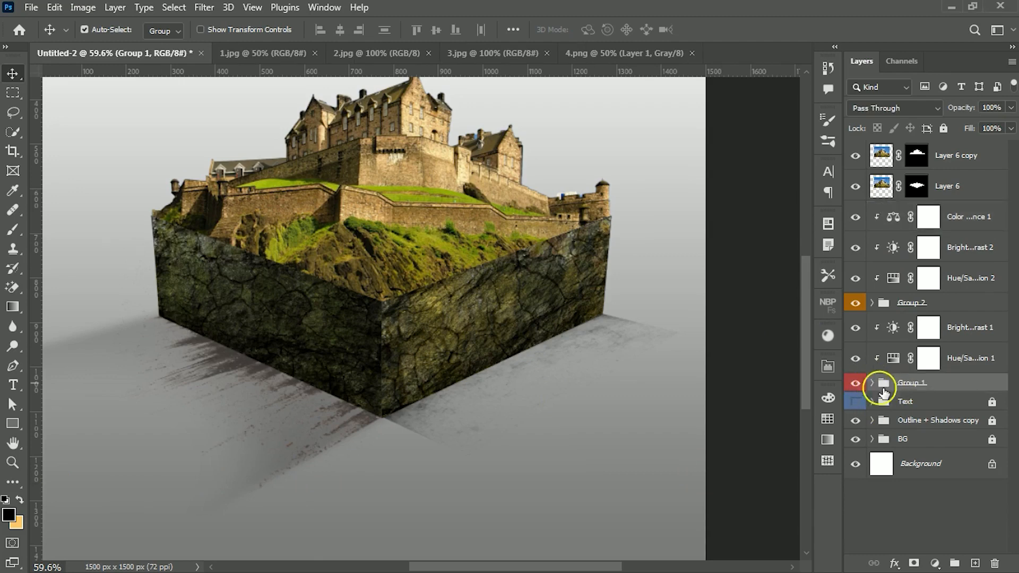
left_click(872, 382)
left_click(963, 412)
left_click(975, 562)
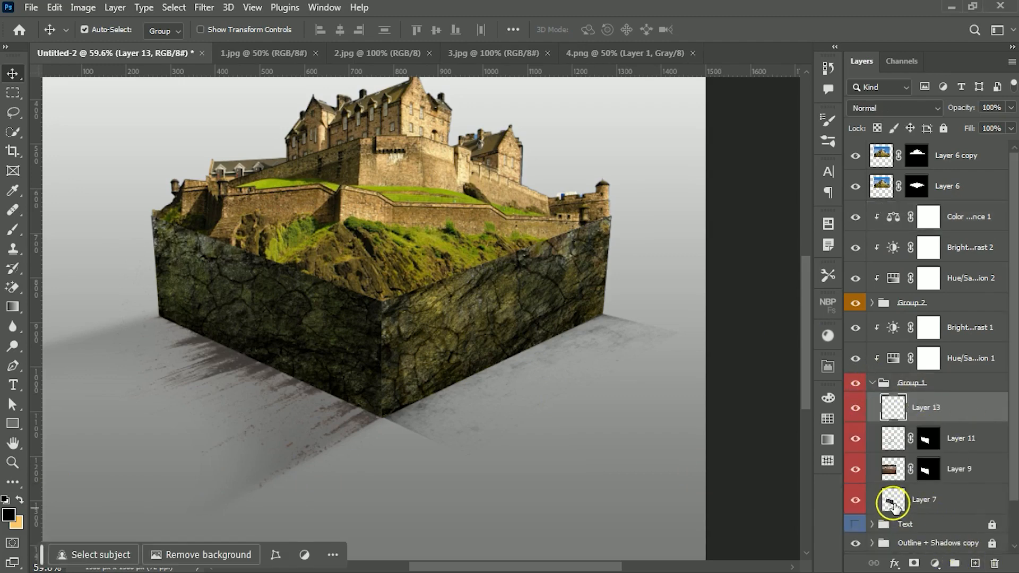
left_click(893, 502, "ctrl")
key("g")
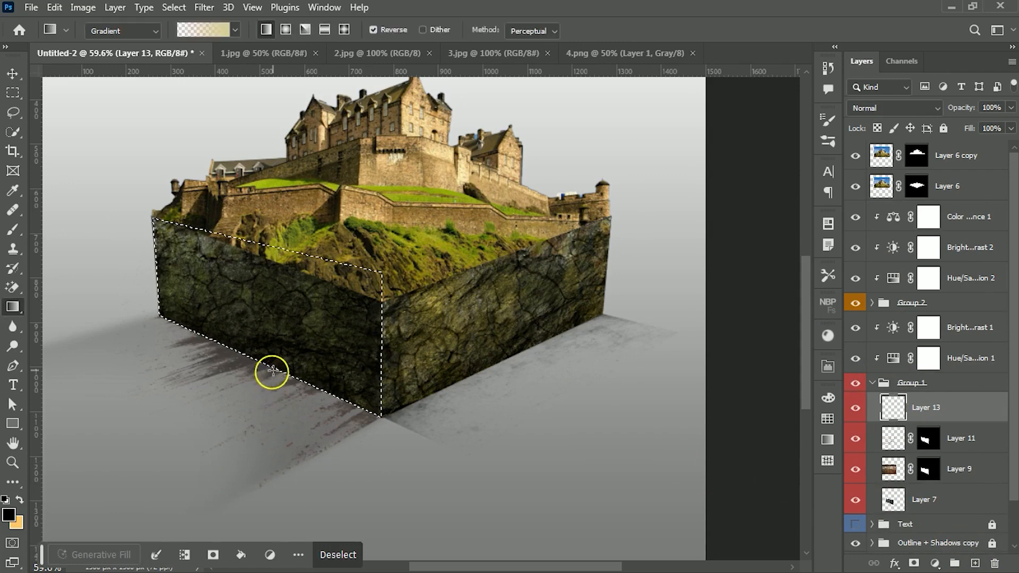
left_click_drag(297, 240, 251, 395)
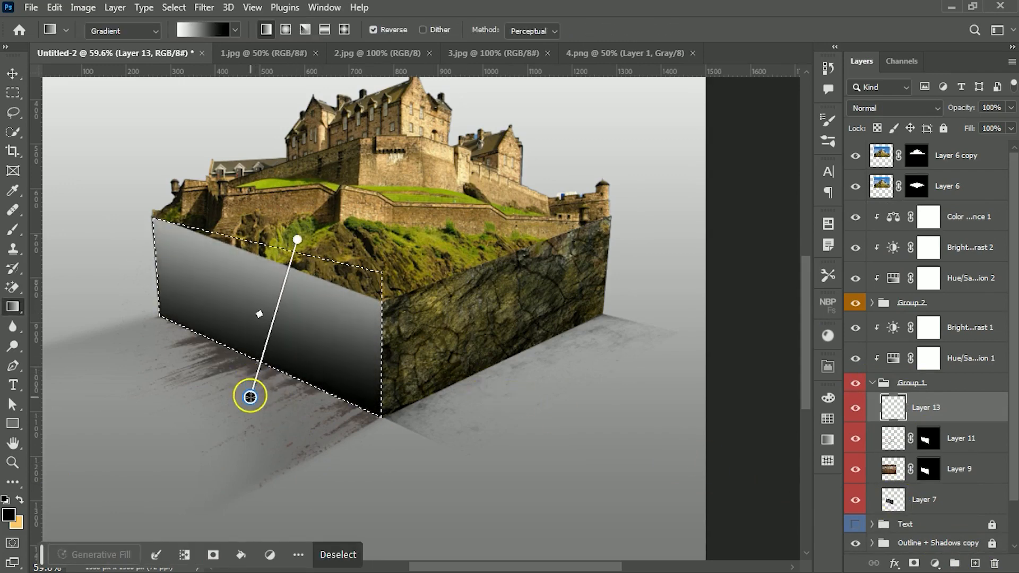
key("Return")
Step: Set Group 1's gradient fill to Multiply at 20% opacity and collapse the group
key("v")
left_click(894, 108)
left_click(864, 173)
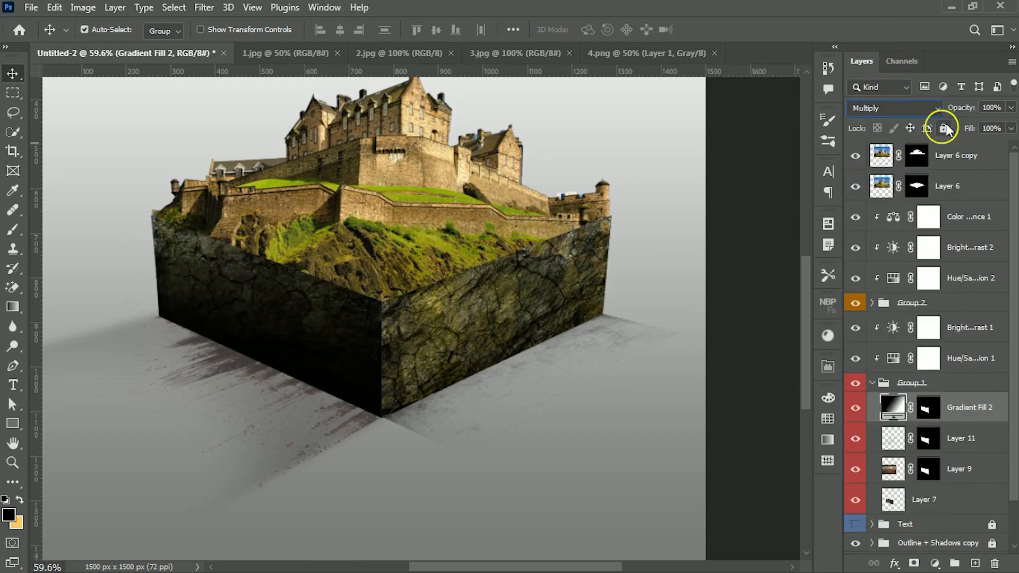
left_click(1001, 109)
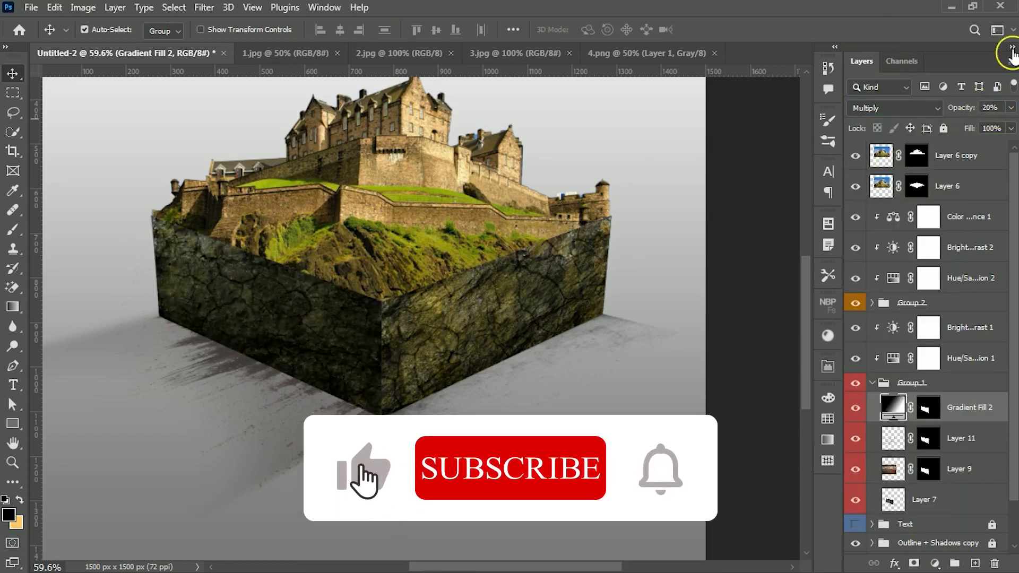
left_click(871, 382)
Step: In Group 2, fill a selection of the right rock face with a gradient from white above to black below, above Layer 12
left_click(878, 307)
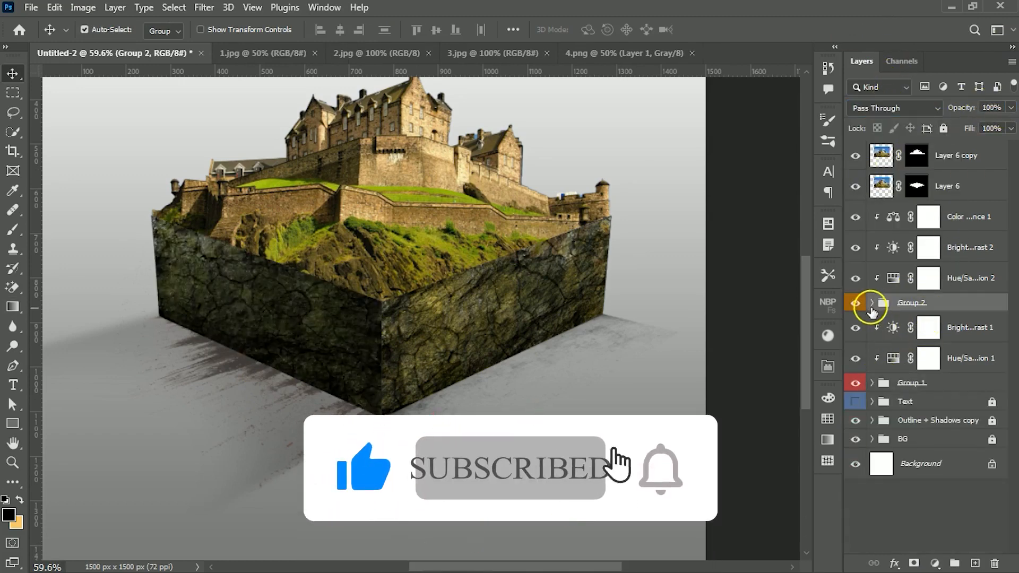
left_click(975, 563)
left_click(926, 352, "ctrl")
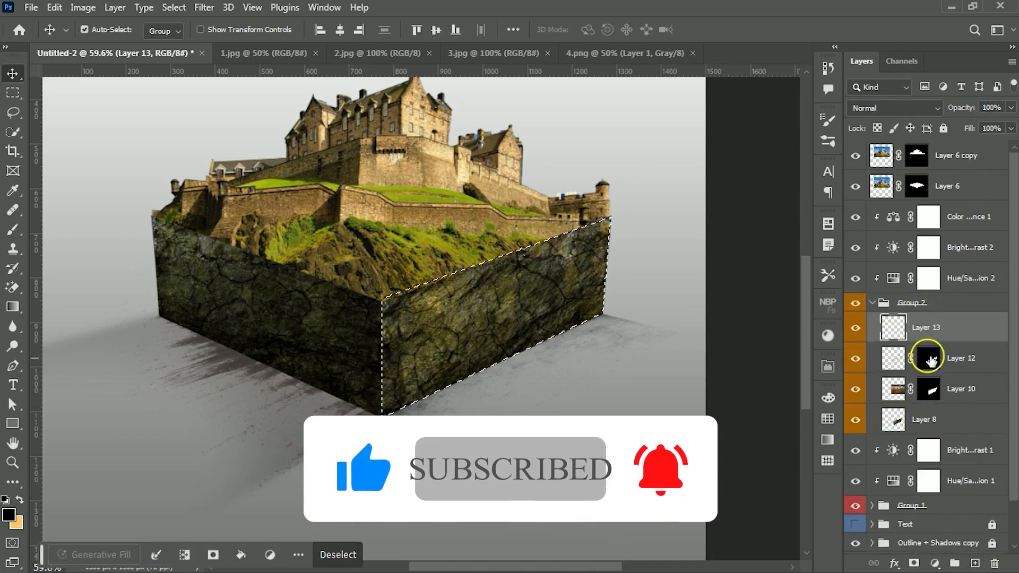
key("g")
mouse_move(473, 239)
left_mouse_down()
mouse_move(502, 349)
mouse_move(525, 370)
left_mouse_up()
Step: Set Group 2's gradient fill to Multiply at 10% opacity, check the group by toggling its visibility, and collapse it
left_click(896, 108)
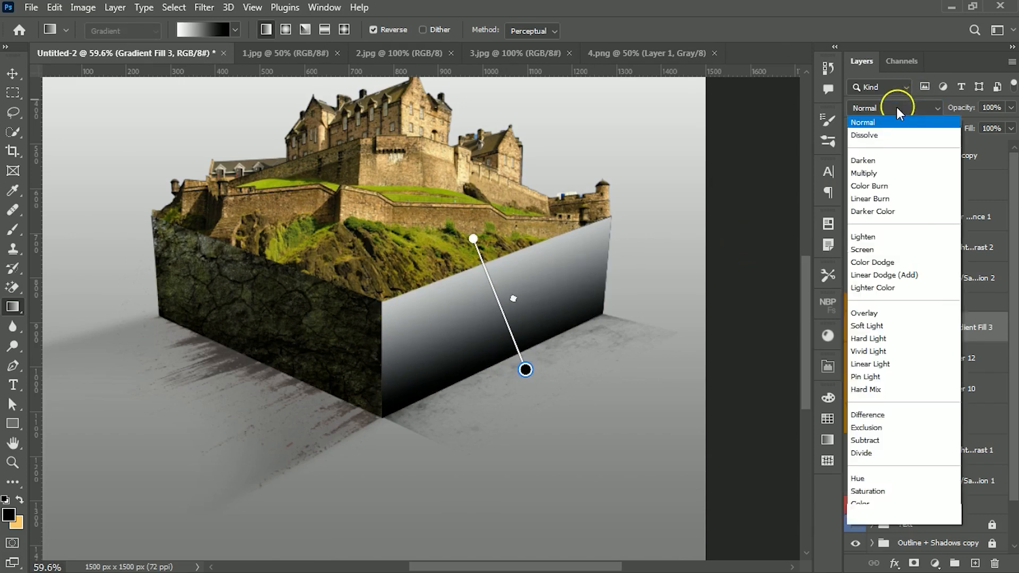
left_click(870, 173)
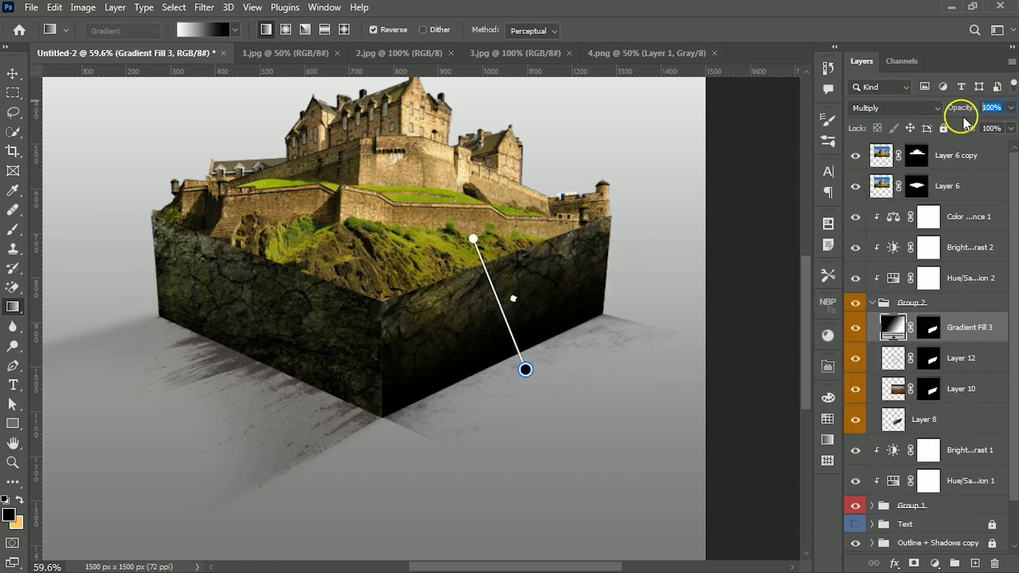
type("10")
key("Return")
left_click(7, 74)
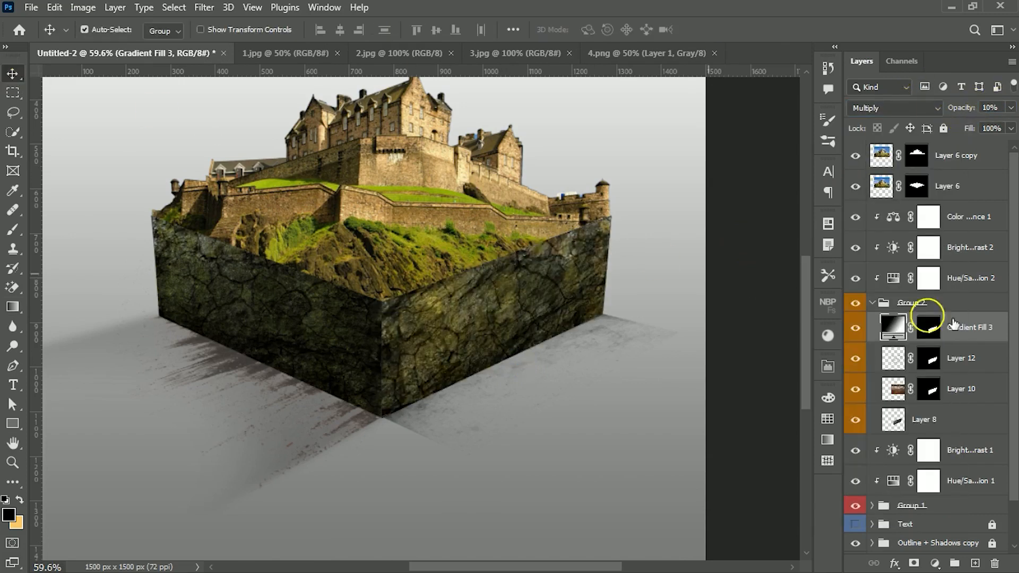
left_click(881, 301)
left_click(860, 302)
left_click(857, 303)
left_click(871, 304)
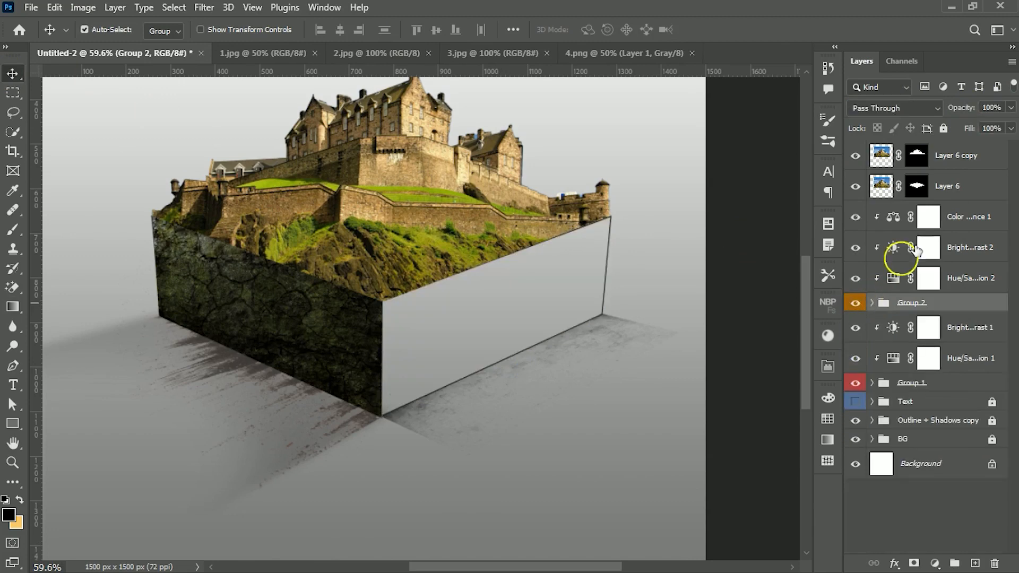
Step: Group the two castle layers, Layer 6 and Layer 6 copy
left_click(971, 185)
left_click(967, 160, "shift")
key("ctrl+g")
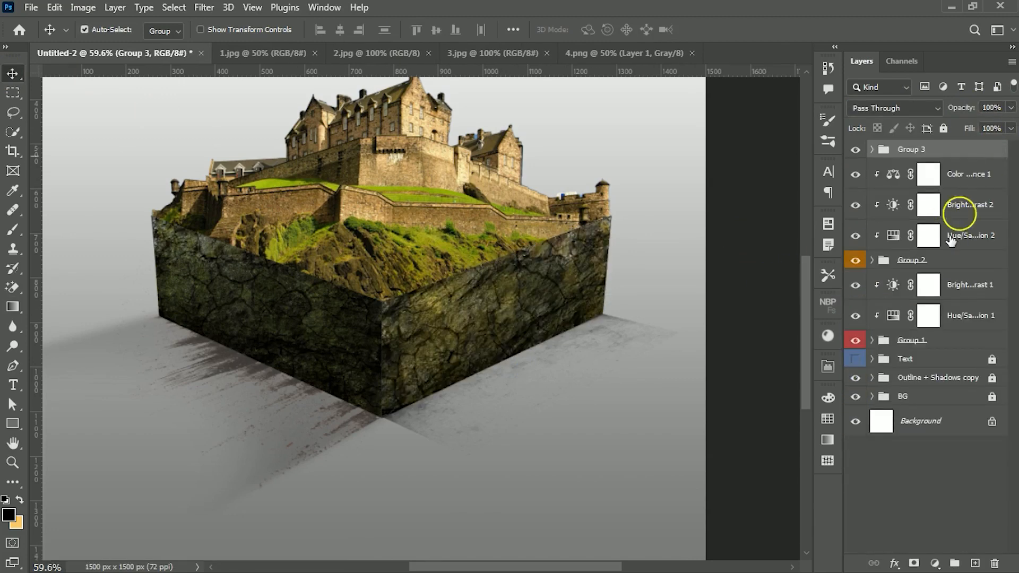
Step: Add a Hue/Saturation adjustment layer clipped to the castle group with Hue +16, Saturation -23 and Lightness -9
left_click(935, 562)
left_click(941, 417)
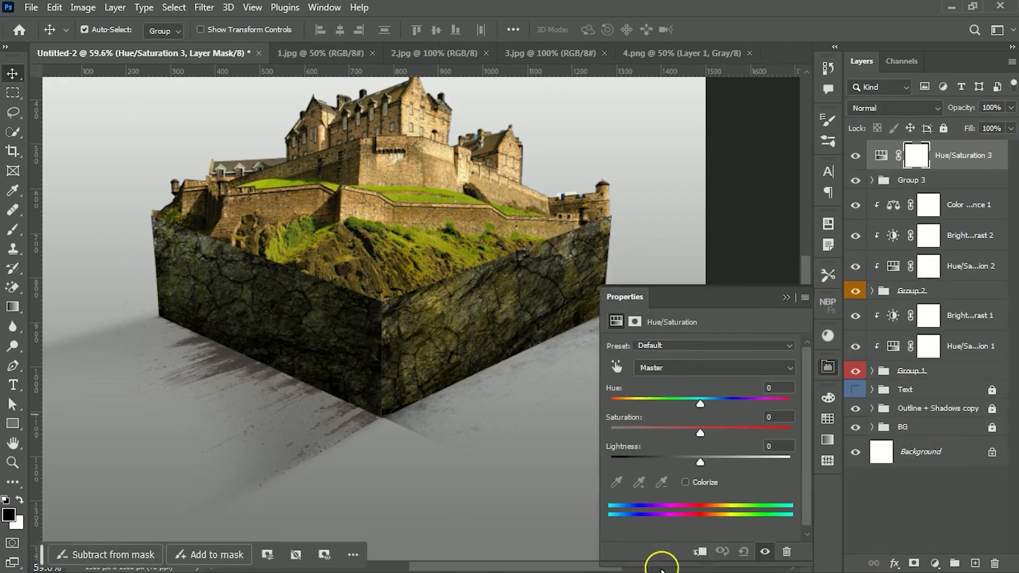
left_click(699, 553)
type("1")
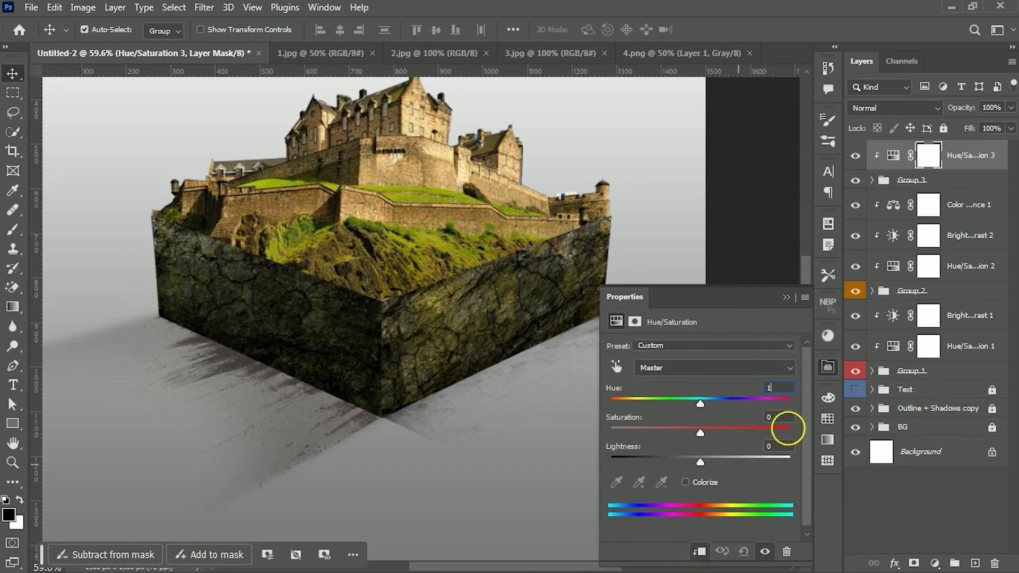
type("6")
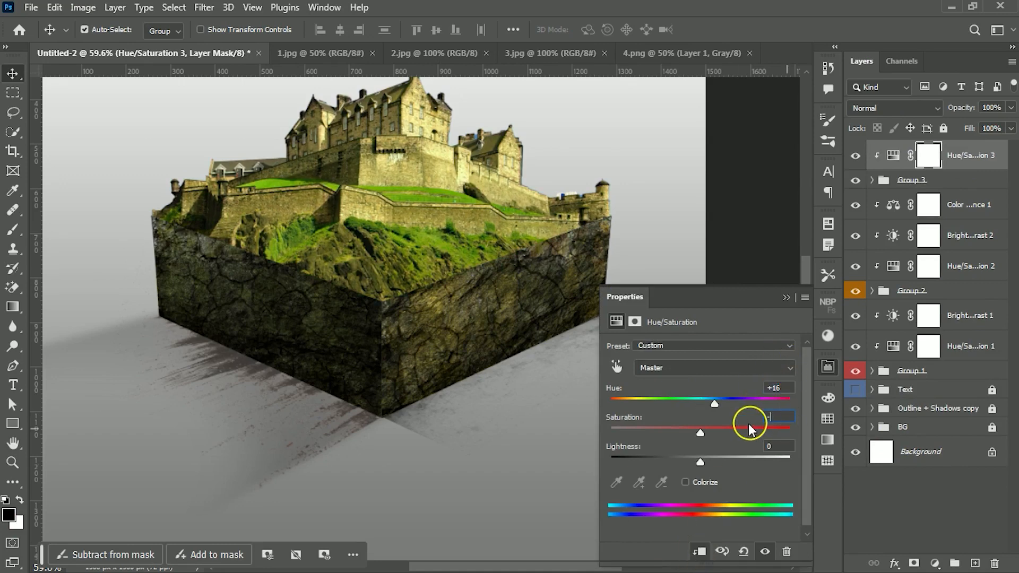
type("-23")
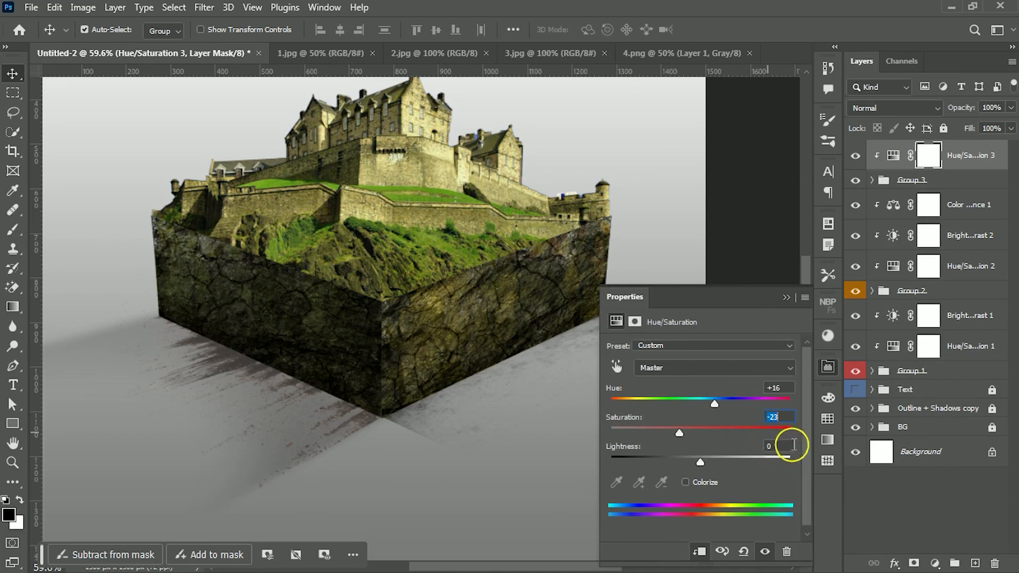
type("-8")
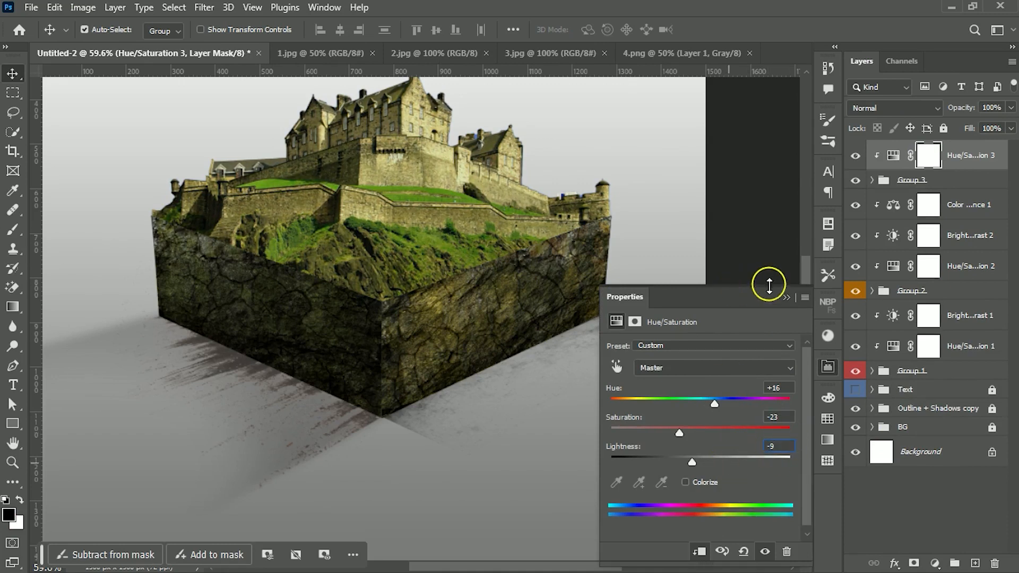
left_click(786, 297)
Step: Paint white on Layer 6's mask along the right rock face's upper edge with a 50 px brush at 50% opacity
left_click(871, 181)
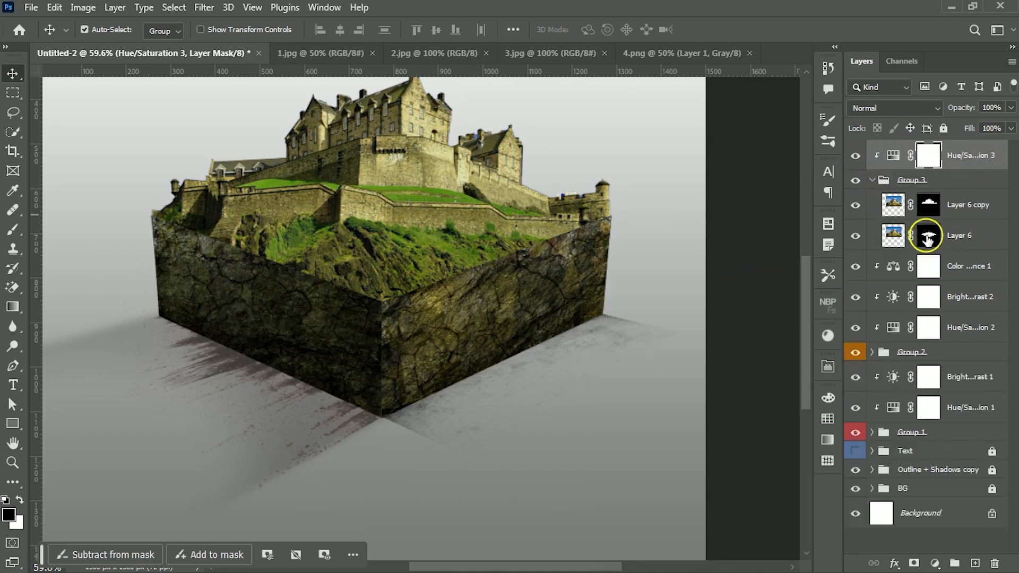
left_click(925, 234)
scroll(399, 358, "up", 1)
scroll(460, 319, "up", 3)
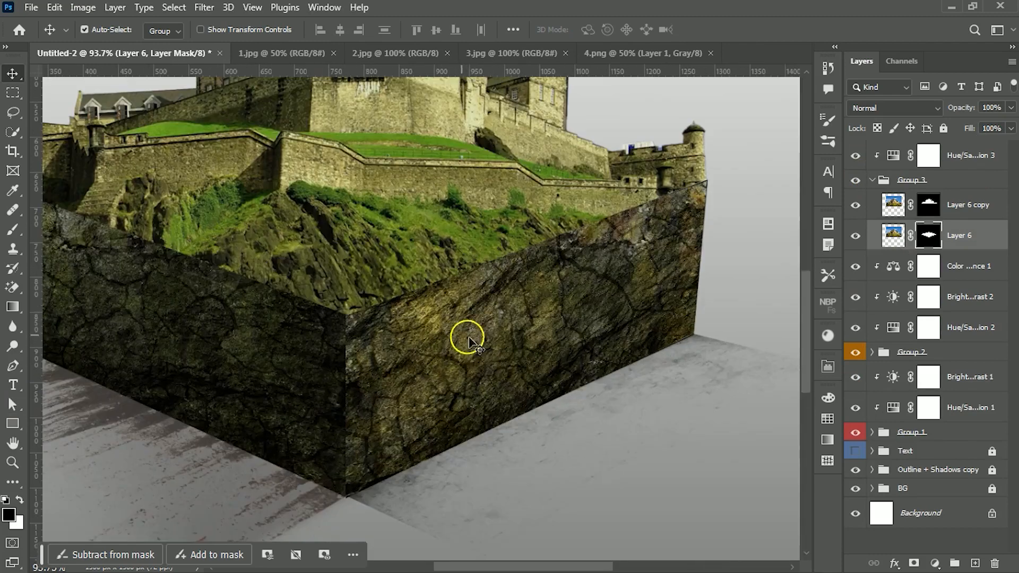
key("b")
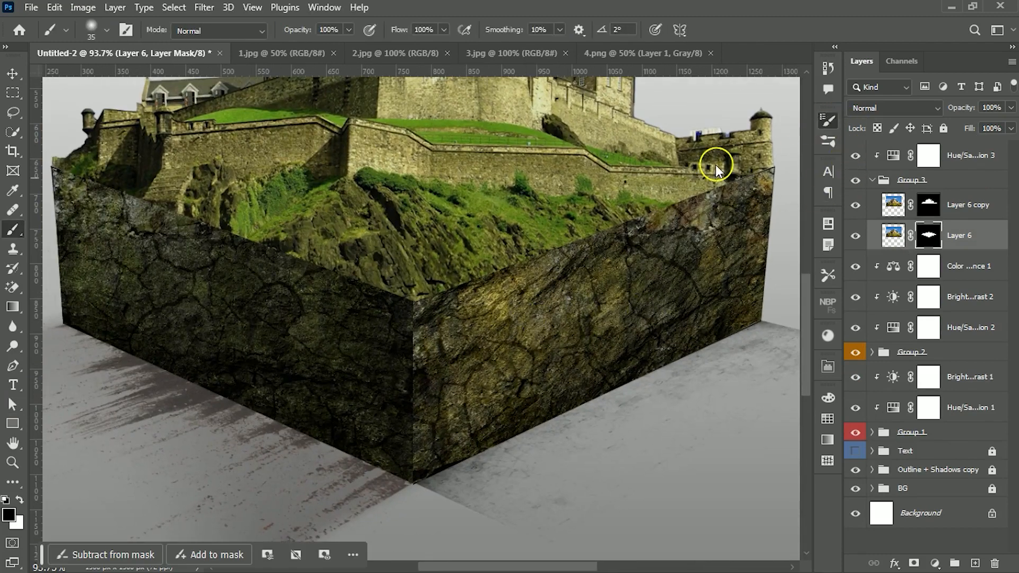
left_click(828, 121)
left_click(665, 143)
left_click(763, 115)
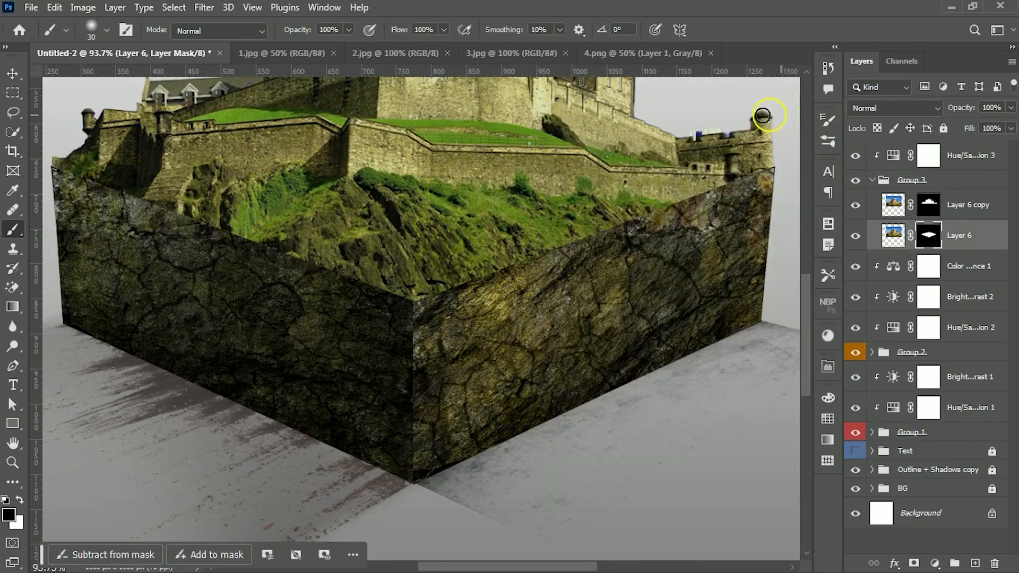
left_click(301, 34)
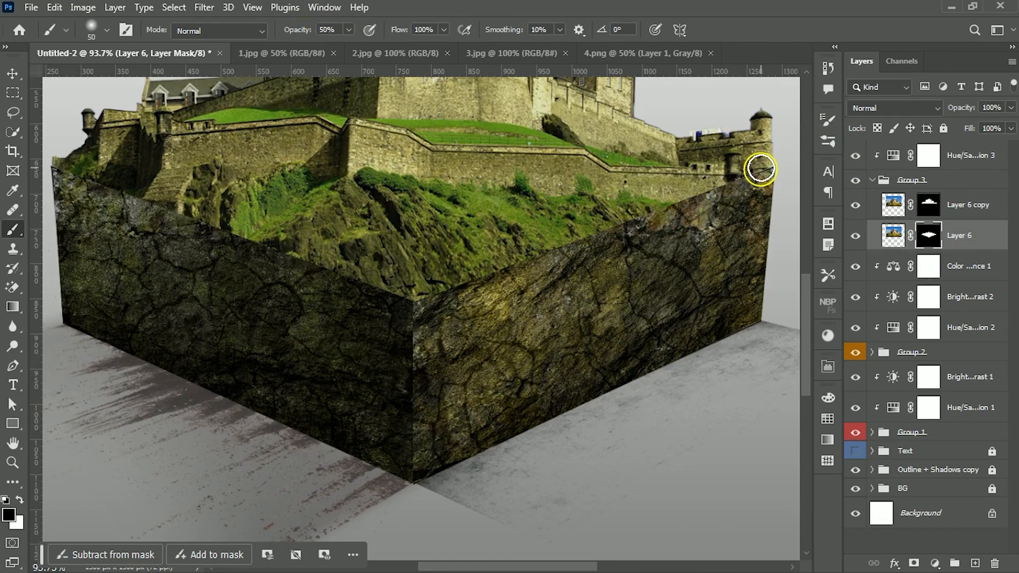
key("x")
mouse_move(765, 171)
left_mouse_down()
mouse_move(757, 195)
mouse_move(760, 167)
mouse_move(653, 218)
mouse_move(529, 257)
mouse_move(452, 300)
left_mouse_up()
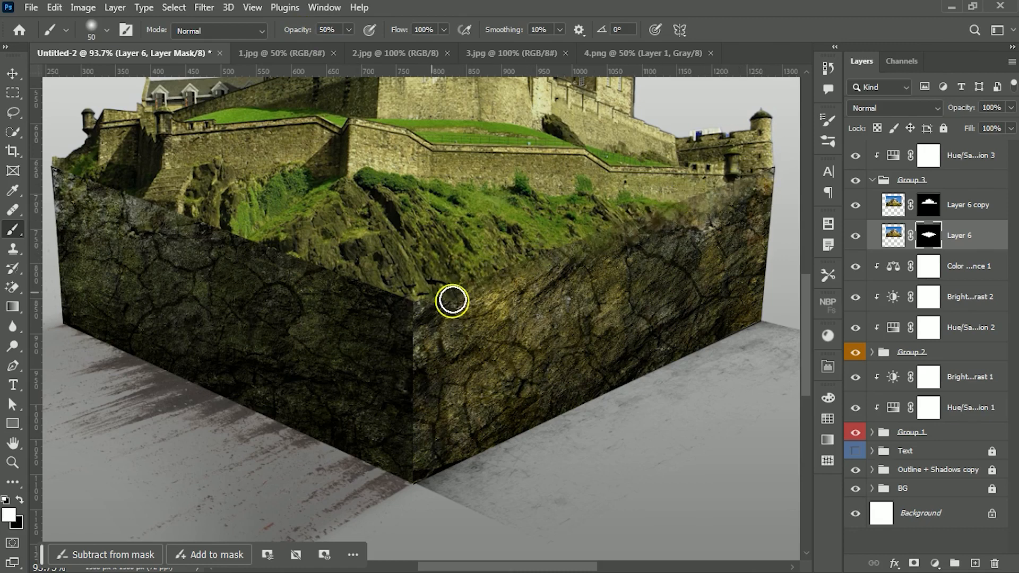
Step: Blend the right face's upper edge further on Layer 6's mask, painting white with a 90 px brush
key("bracketright")
key("bracketright")
key("bracketright")
key("bracketright")
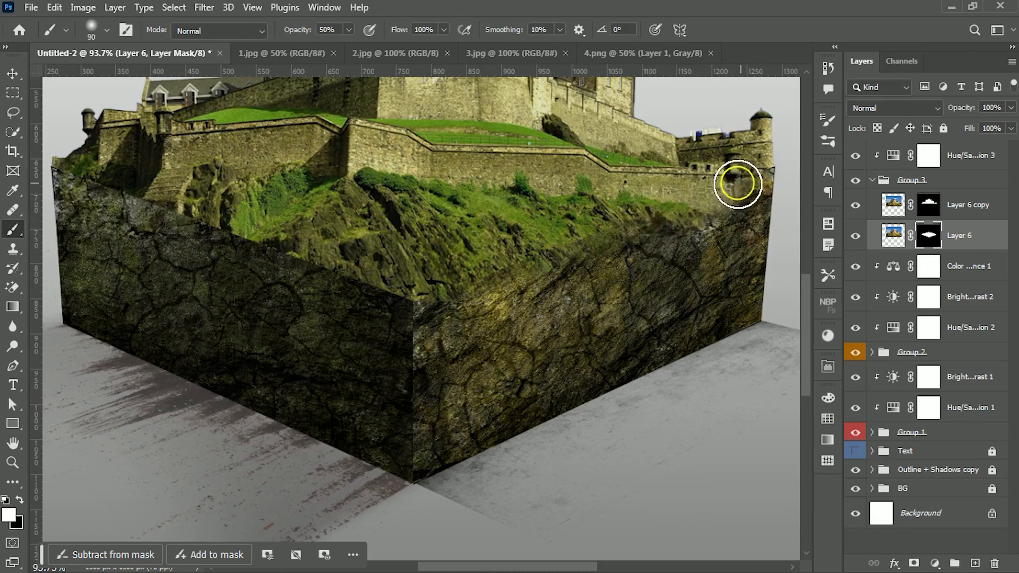
mouse_move(737, 184)
left_mouse_down()
mouse_move(661, 245)
mouse_move(625, 230)
mouse_move(488, 270)
mouse_move(533, 246)
mouse_move(426, 290)
left_mouse_up()
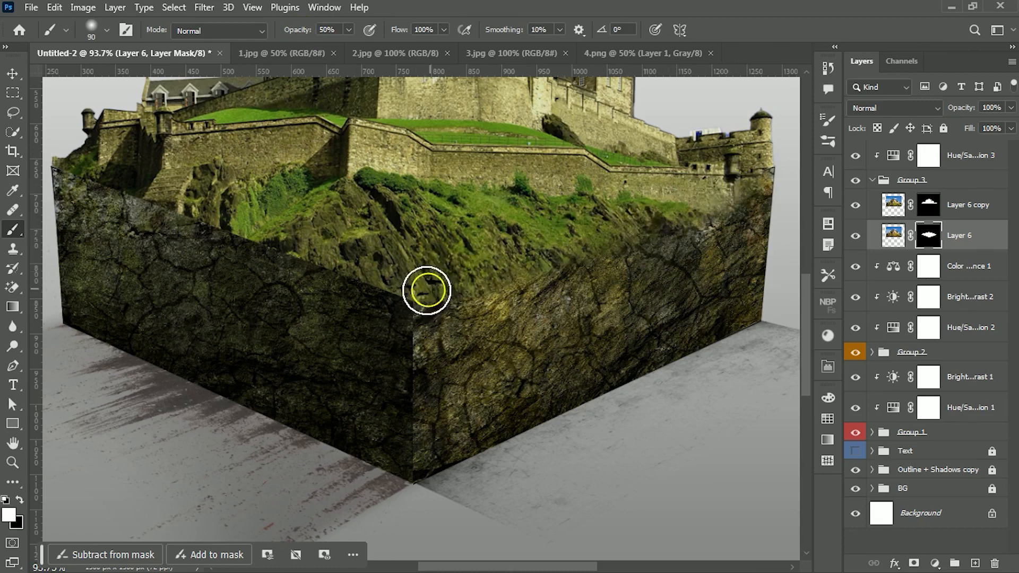
Step: Reveal the grass at the left face's far upper corner by painting white on Layer 6's mask with a 25 px brush
scroll(345, 239, "left", 3)
key("bracketleft")
key("bracketleft")
key("bracketleft")
key("bracketleft")
key("bracketleft")
key("bracketleft")
key("bracketleft")
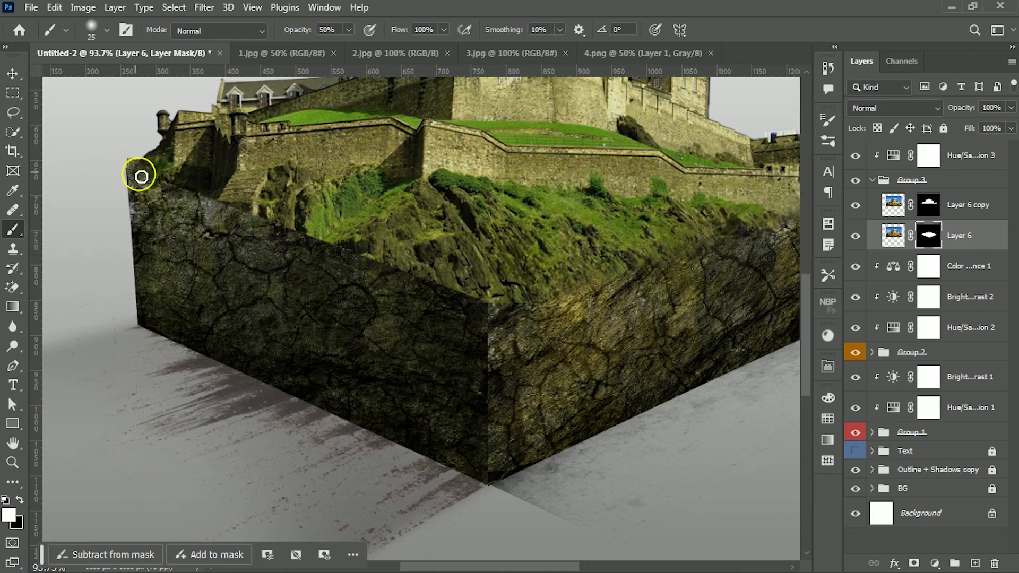
key("bracketleft")
left_click_drag(141, 176, 174, 188)
Step: Blend the left rock face's upper edge by painting white on Layer 6's mask with a 50 px brush
key("bracketright")
key("bracketright")
key("bracketright")
key("bracketright")
key("bracketright")
key("bracketright")
key("bracketright")
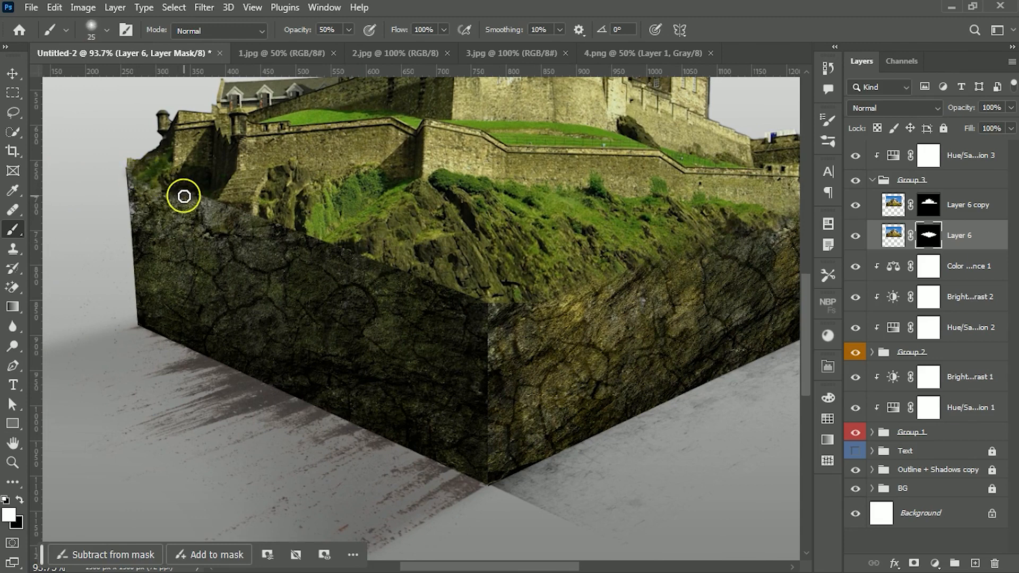
mouse_move(211, 192)
left_mouse_down()
mouse_move(262, 222)
mouse_move(470, 284)
mouse_move(465, 295)
mouse_move(355, 248)
left_mouse_up()
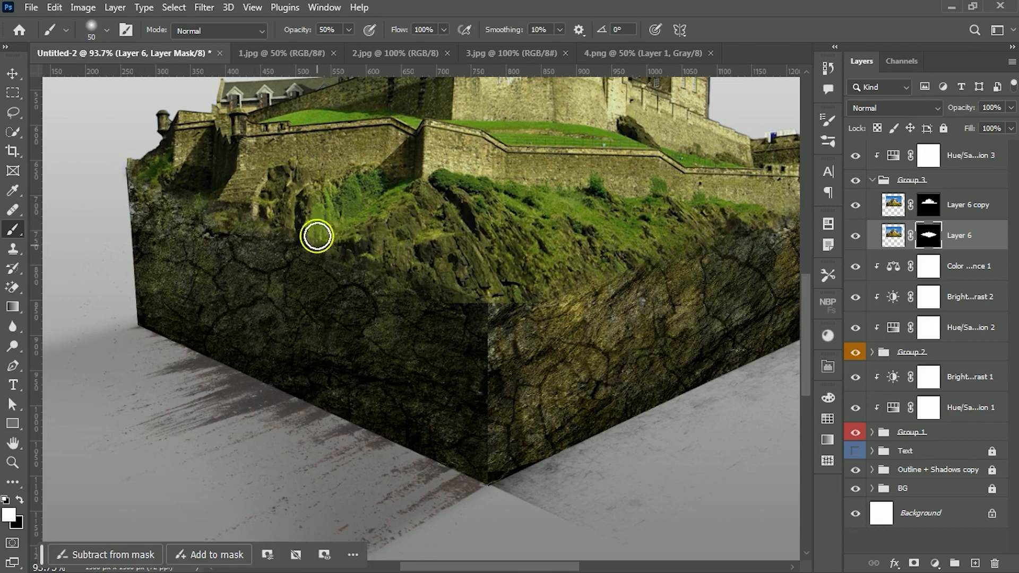
Step: Reveal more grassy rock on the left face by painting white on Layer 6's mask with a 100 px brush
key("bracketright")
key("bracketright")
key("bracketright")
key("bracketright")
key("bracketright")
mouse_move(287, 177)
left_mouse_down()
mouse_move(263, 215)
mouse_move(277, 233)
mouse_move(449, 247)
mouse_move(378, 275)
mouse_move(451, 280)
mouse_move(359, 228)
mouse_move(299, 258)
left_mouse_up()
key("v")
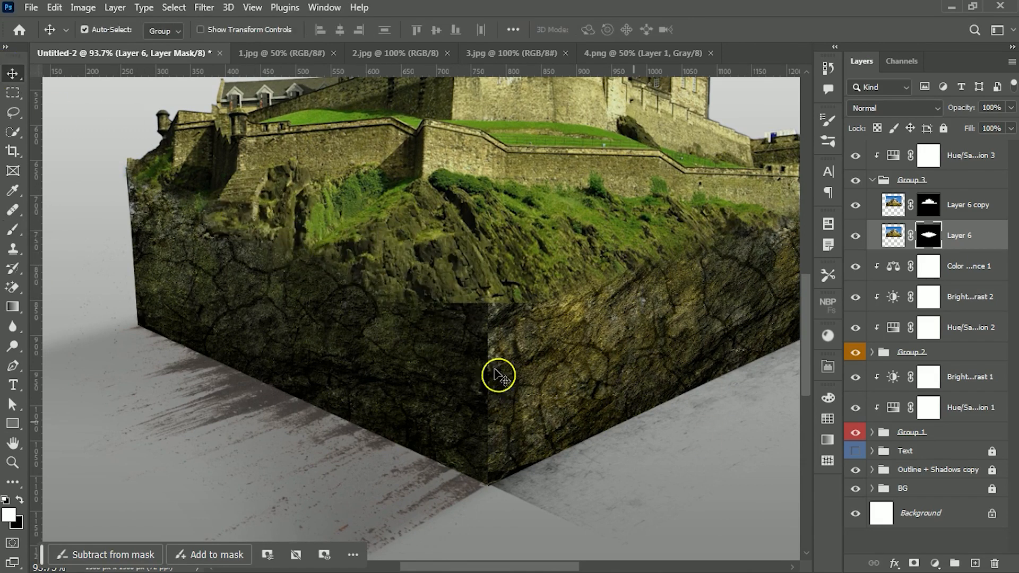
Step: Soften the grass's hard lower edge beside the front corner by painting black on Layer 6's mask
key("b")
key("x")
mouse_move(466, 303)
left_mouse_down()
mouse_move(506, 301)
mouse_move(486, 342)
mouse_move(502, 271)
mouse_move(492, 286)
mouse_move(429, 309)
left_mouse_up()
key("ctrl+0")
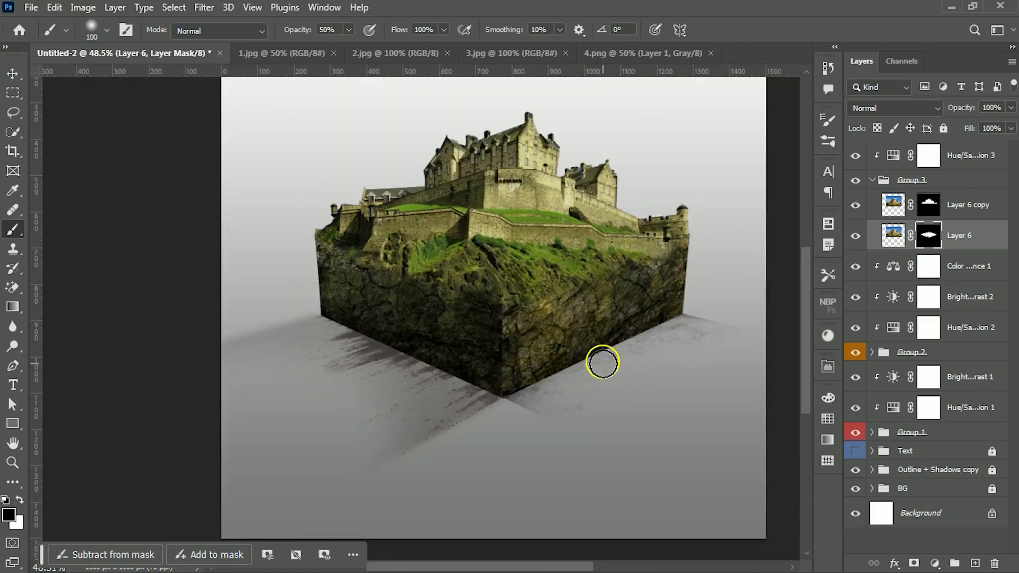
key("v")
scroll(602, 363, "down", 1, "alt")
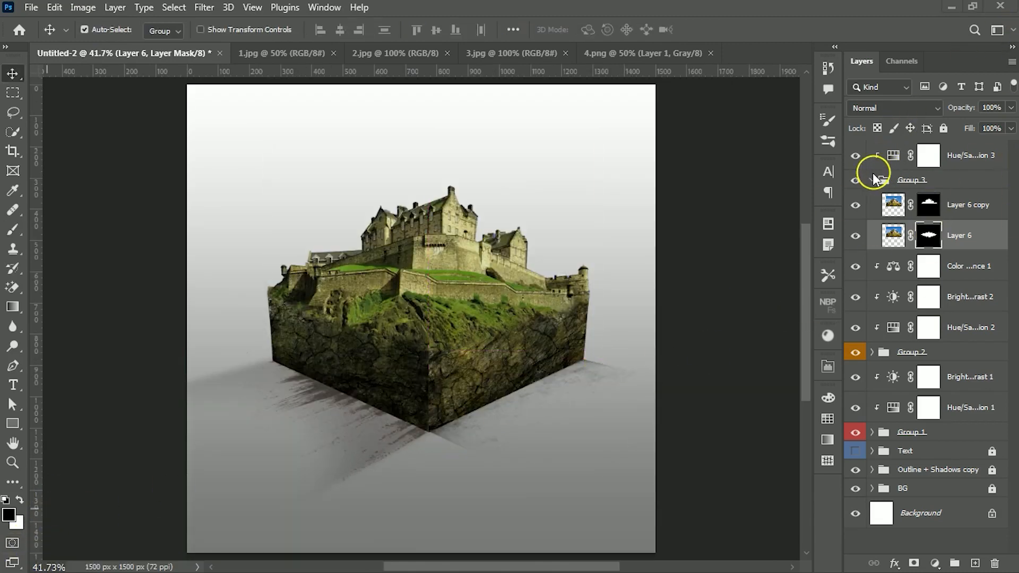
Step: Collapse Group 3 and give it a yellow colour label
left_click(872, 179)
right_click(923, 180)
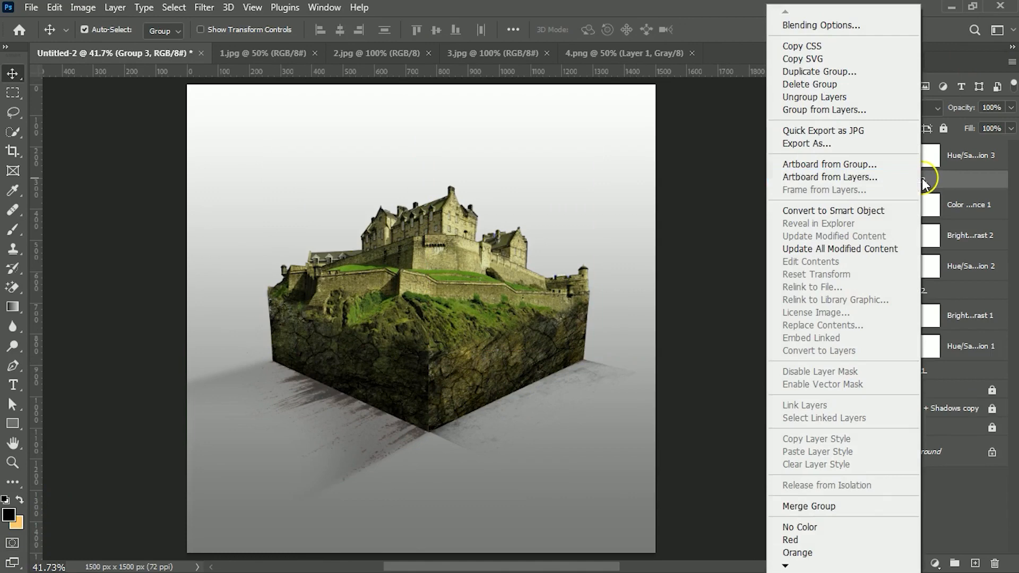
left_click(813, 522)
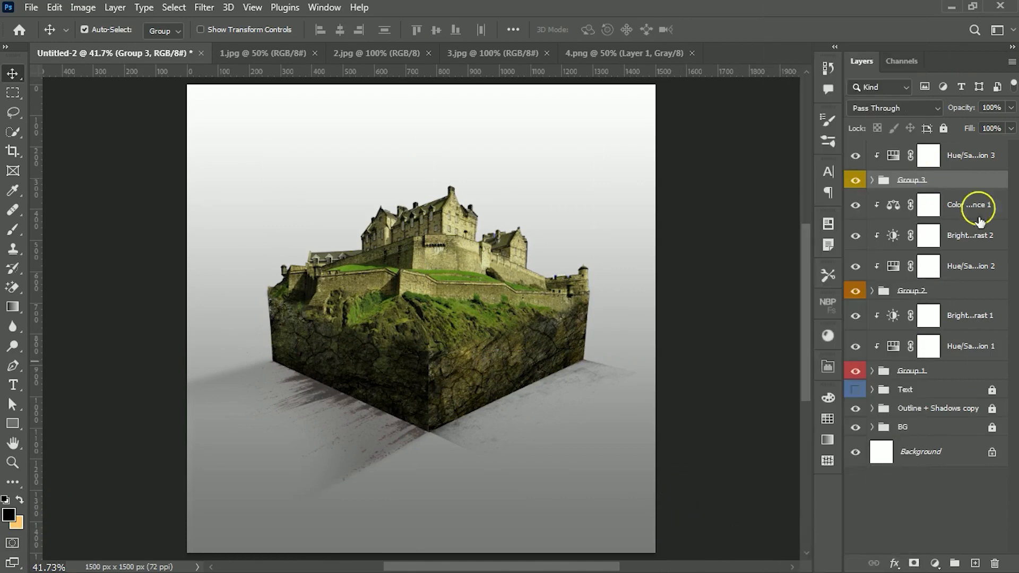
Step: Add an empty layer directly above the Text group and keep it active for brush painting
left_click(943, 391)
left_click(975, 563)
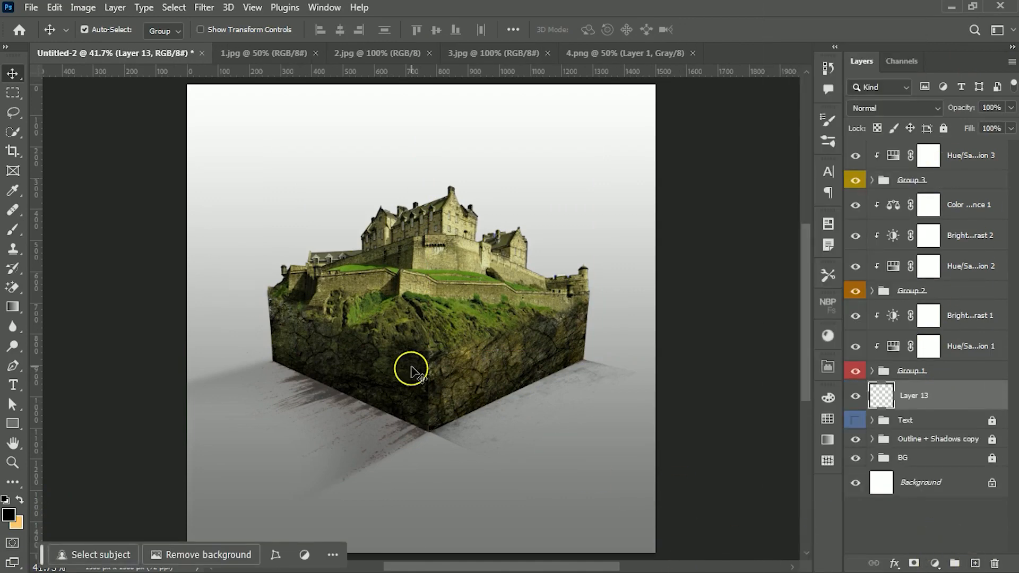
scroll(488, 313, "up", 3)
left_click(502, 315)
key("b")
key("bracketleft")
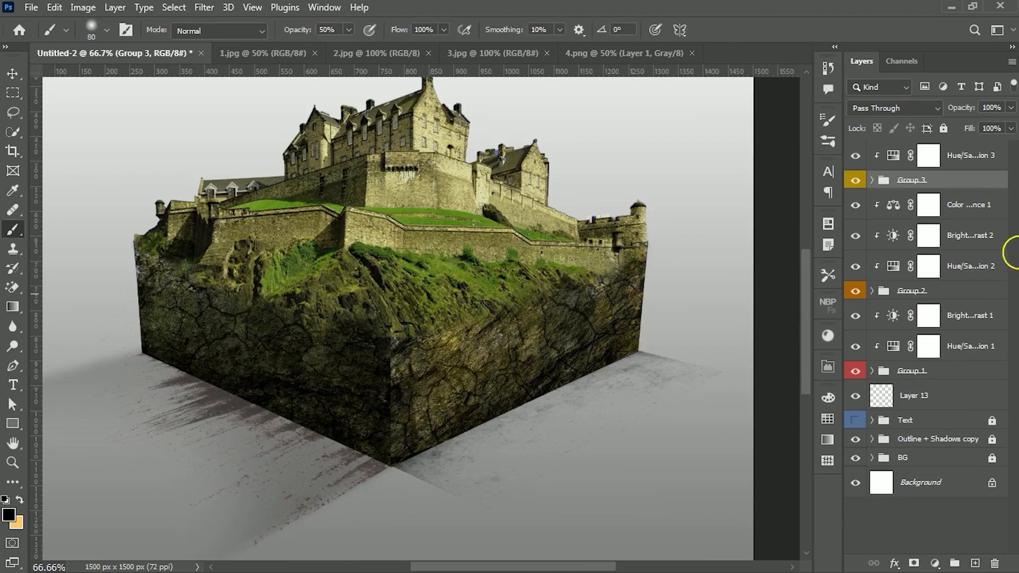
left_click(911, 398)
Step: Paint a black contact shadow along both bottom edges of the block with a 35 px brush at 100% opacity
key("bracketleft")
key("bracketleft")
key("bracketleft")
key("bracketleft")
key("bracketleft")
key("bracketleft")
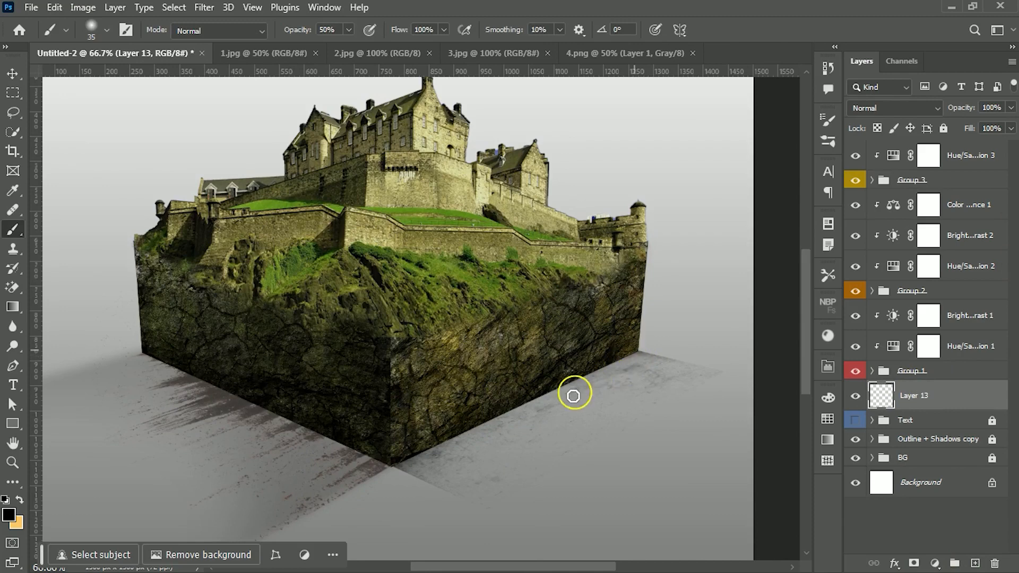
key("0")
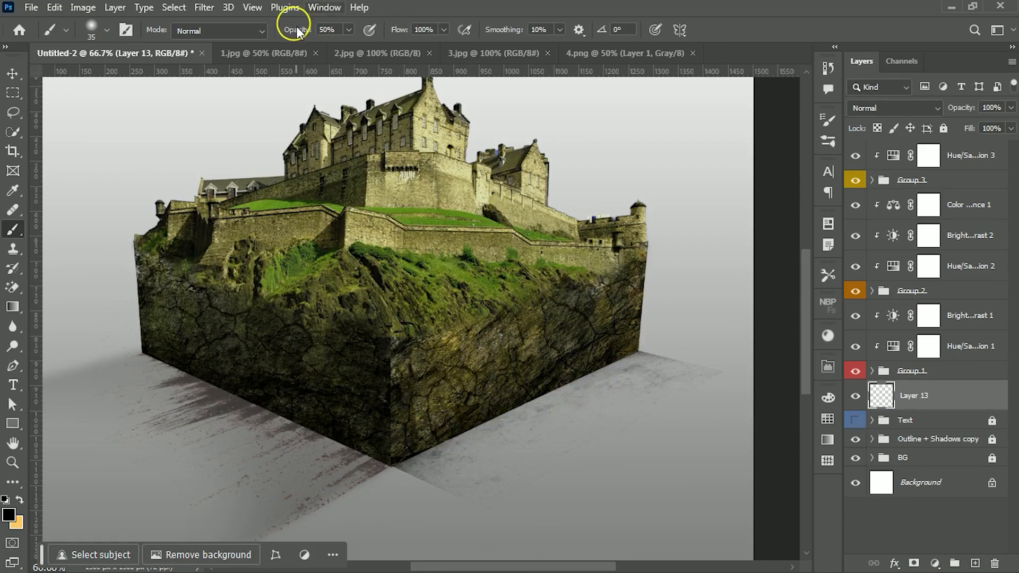
mouse_move(641, 352)
left_mouse_down()
mouse_move(606, 387)
mouse_move(387, 462)
left_mouse_up()
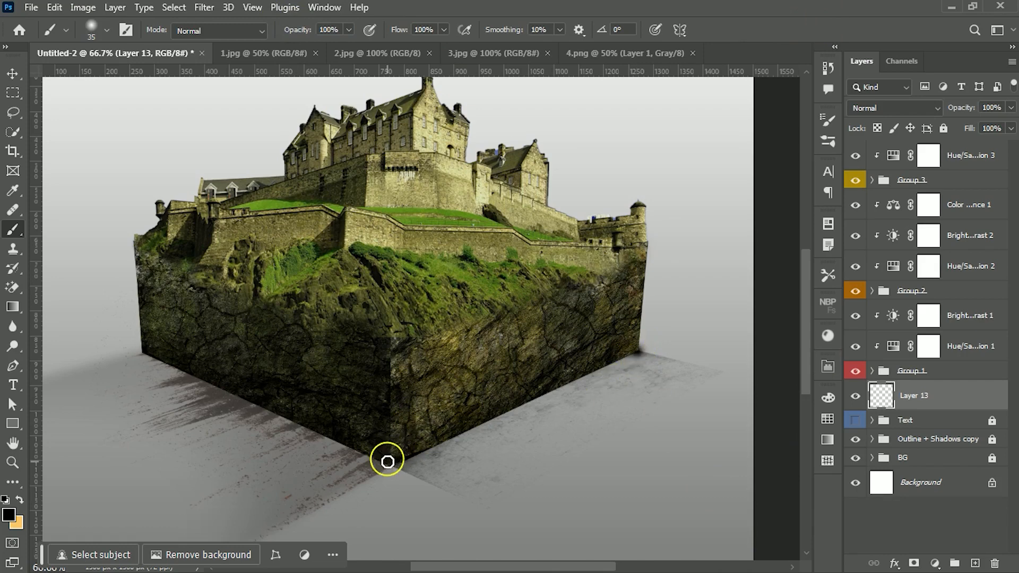
left_click(145, 353, "shift")
key("v")
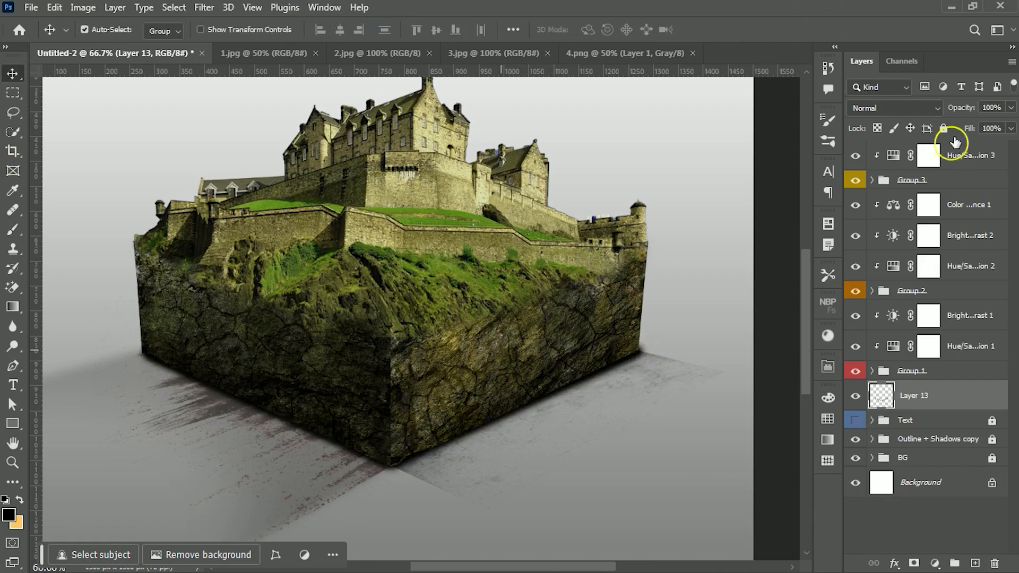
Step: Lower the contact shadow layer's opacity to 80%
left_click(990, 115)
type("80")
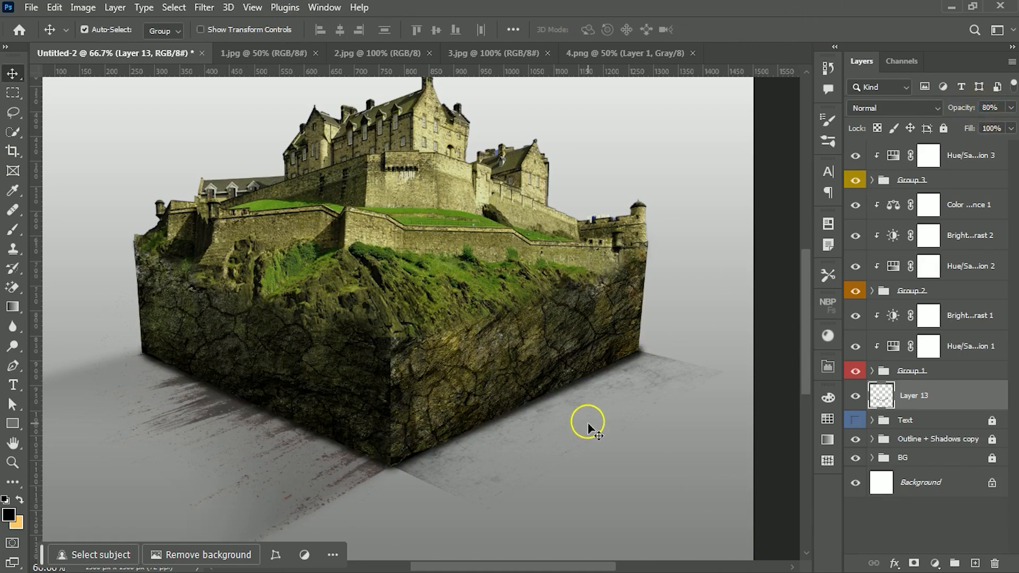
key("ctrl+0")
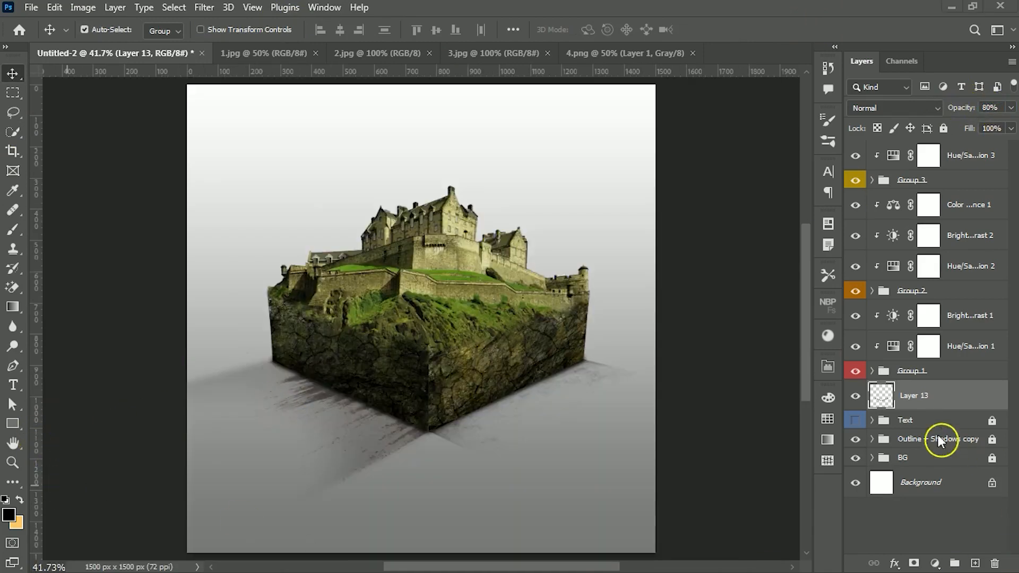
Step: Add a Gradient Fill layer above the Outline + Shadows copy group, fading from colour 596948 to transparent
left_click(935, 440)
left_click(935, 563)
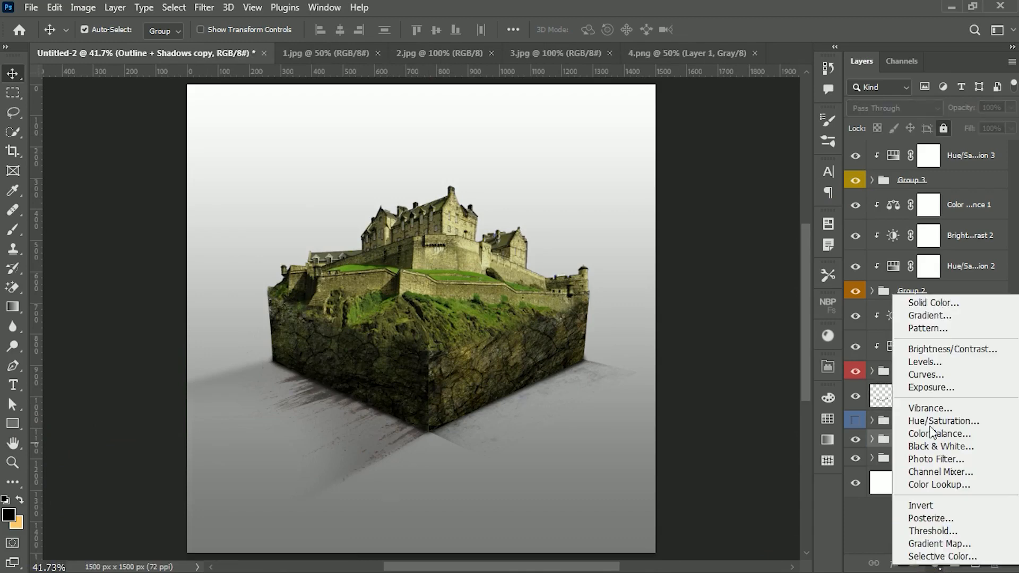
left_click(929, 315)
left_click(823, 113)
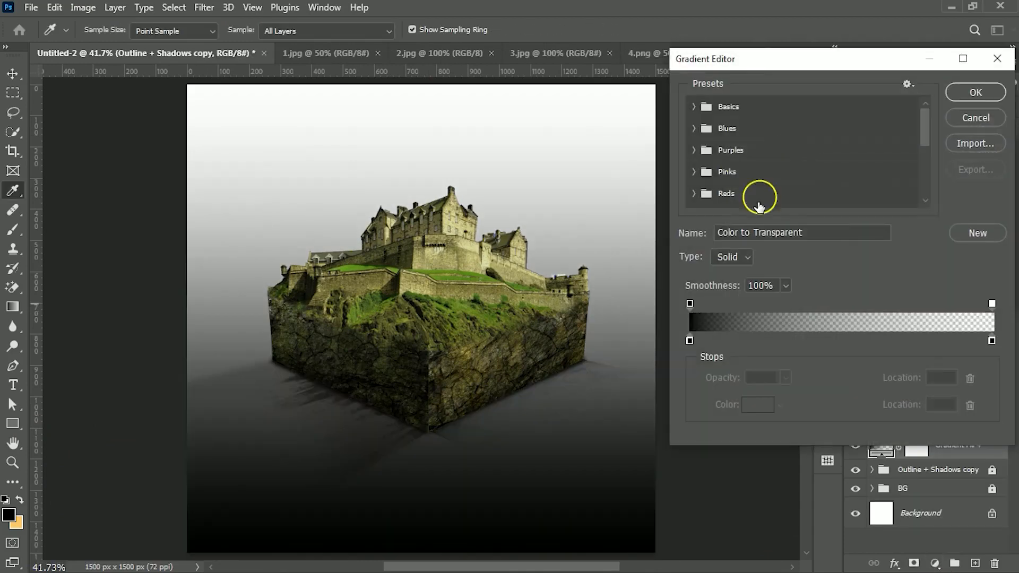
double_click(690, 341)
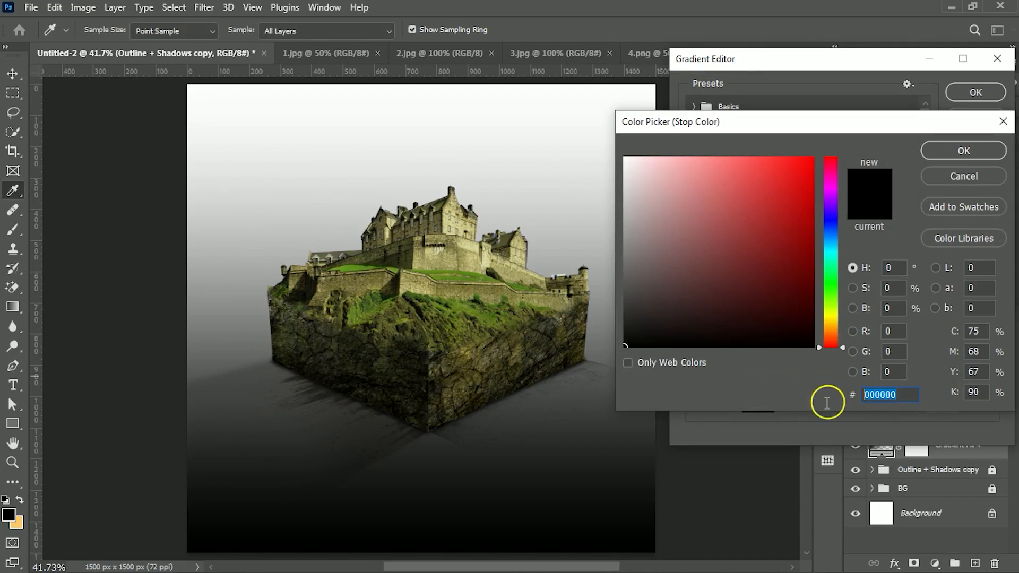
type("596")
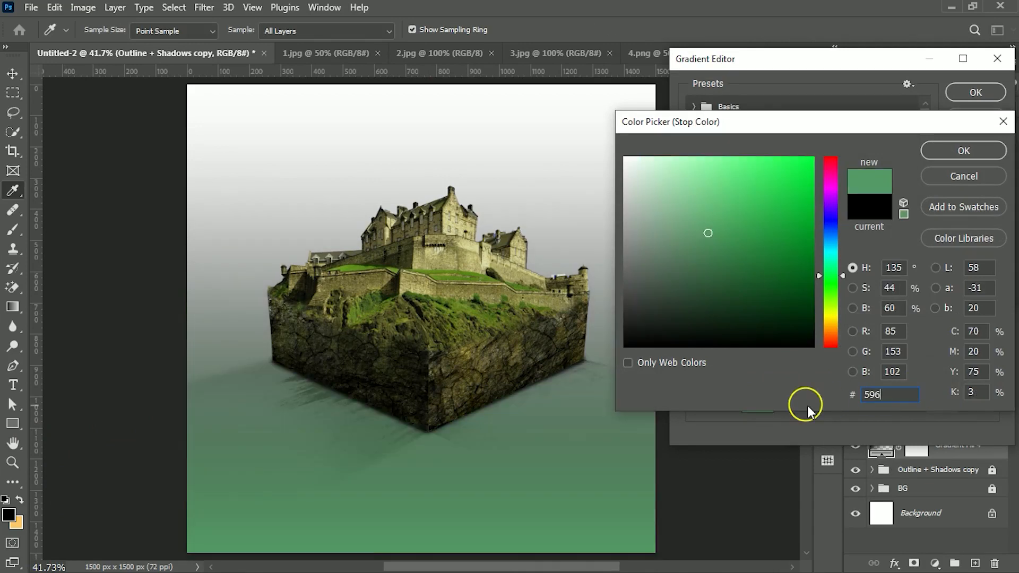
type("948")
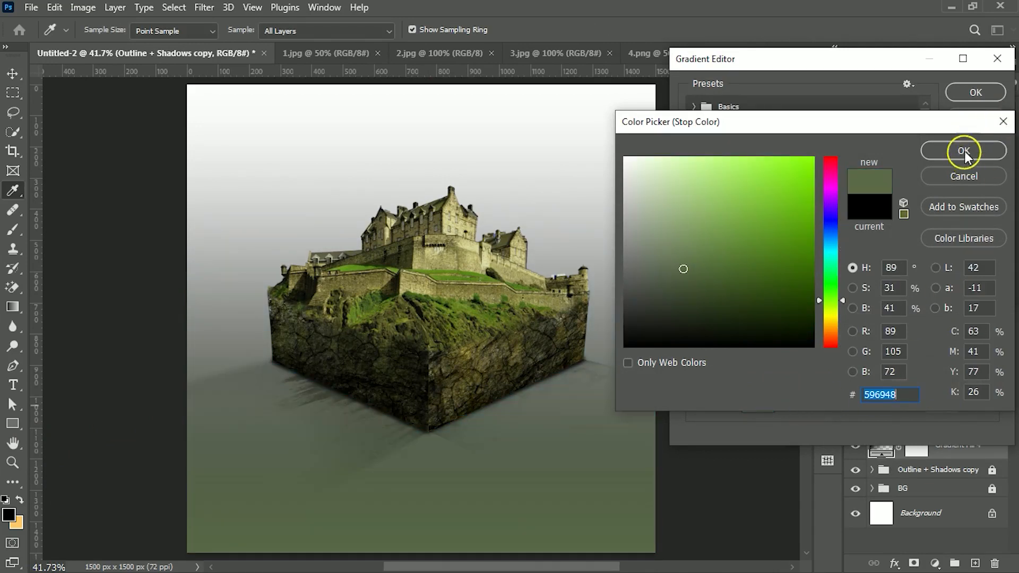
left_click(964, 151)
left_click(978, 89)
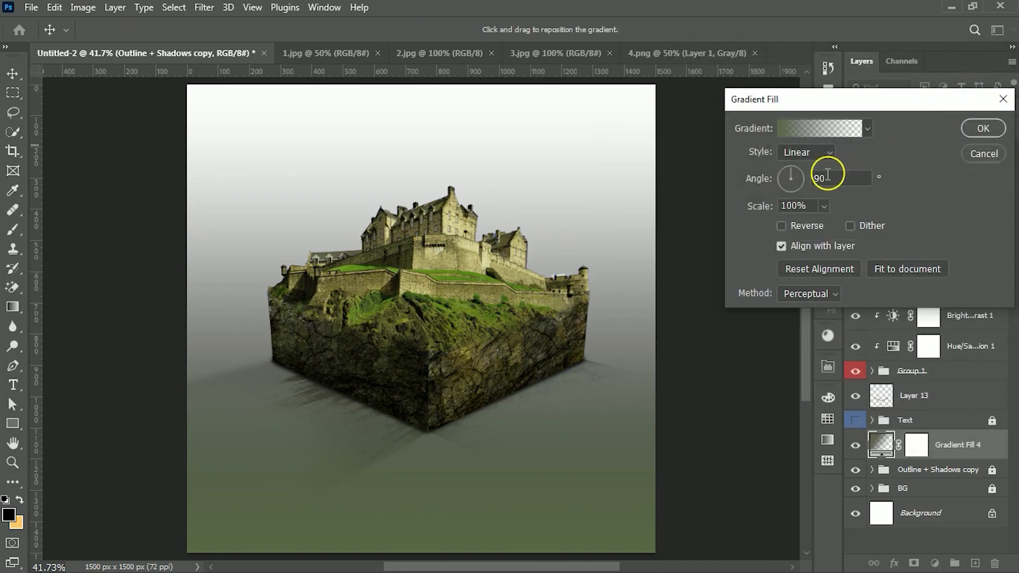
Step: Reverse the new gradient fill, change its style to Radial, and apply it with a scale of 150%
left_click(792, 230)
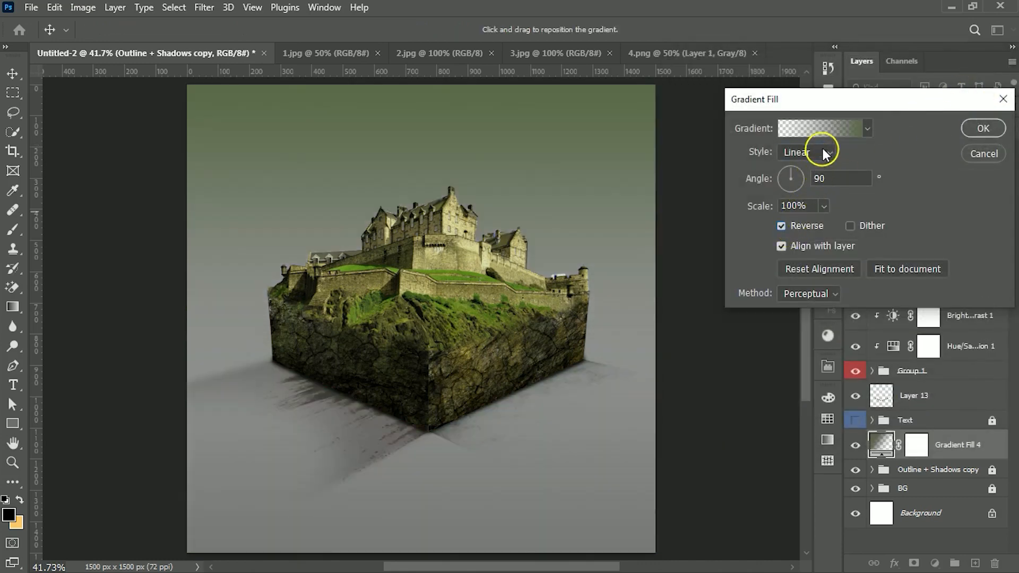
left_click(825, 154)
left_click(829, 178)
left_click(811, 204)
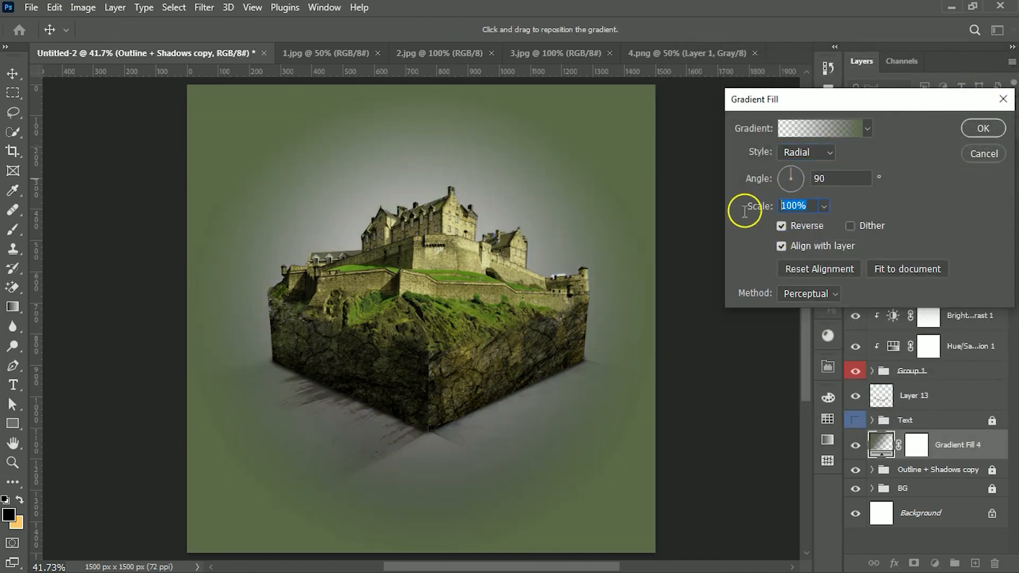
type("150")
key("Return")
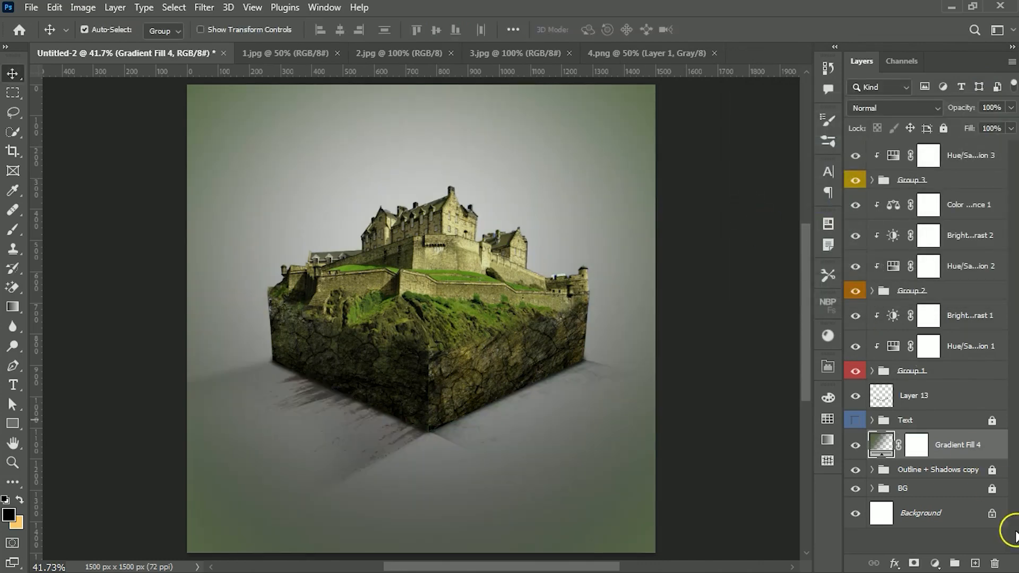
Step: Reopen Gradient Fill 4 and widen the radial gradient by entering a scale of 150% again
double_click(876, 448)
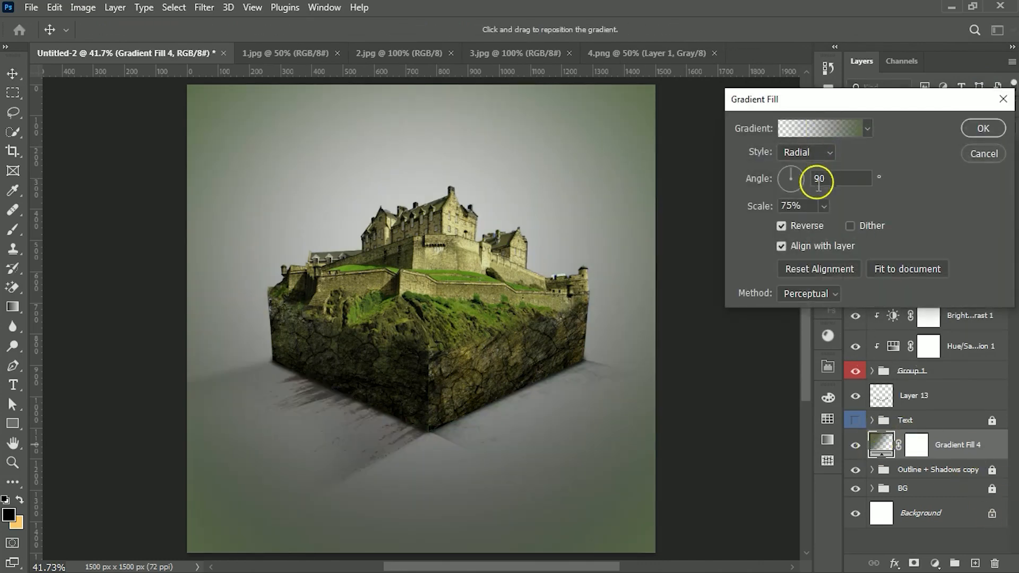
left_click_drag(804, 207, 752, 205)
type("150")
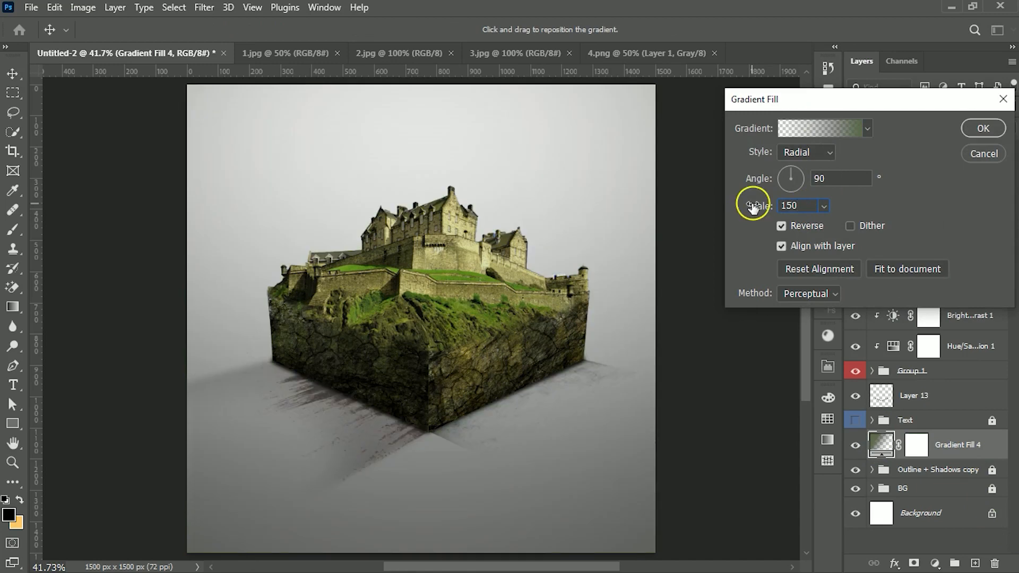
key("Return")
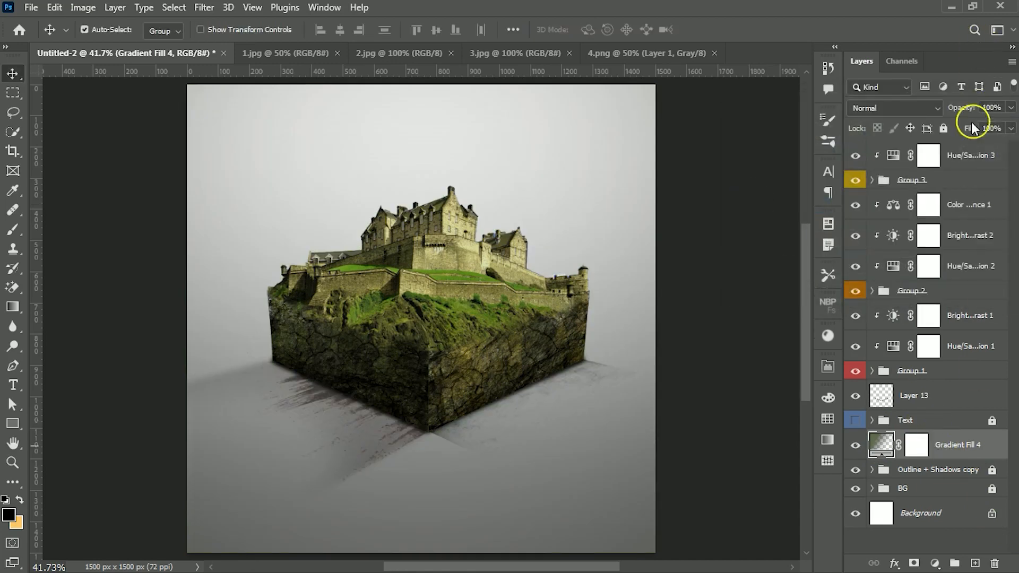
Step: Group the layers from Gradient Fill 4 through Hue/Saturation 3 and clip a Hue/Saturation adjustment to the group with Saturation -33 and Lightness -5
left_click(960, 162, "shift")
key("ctrl+g")
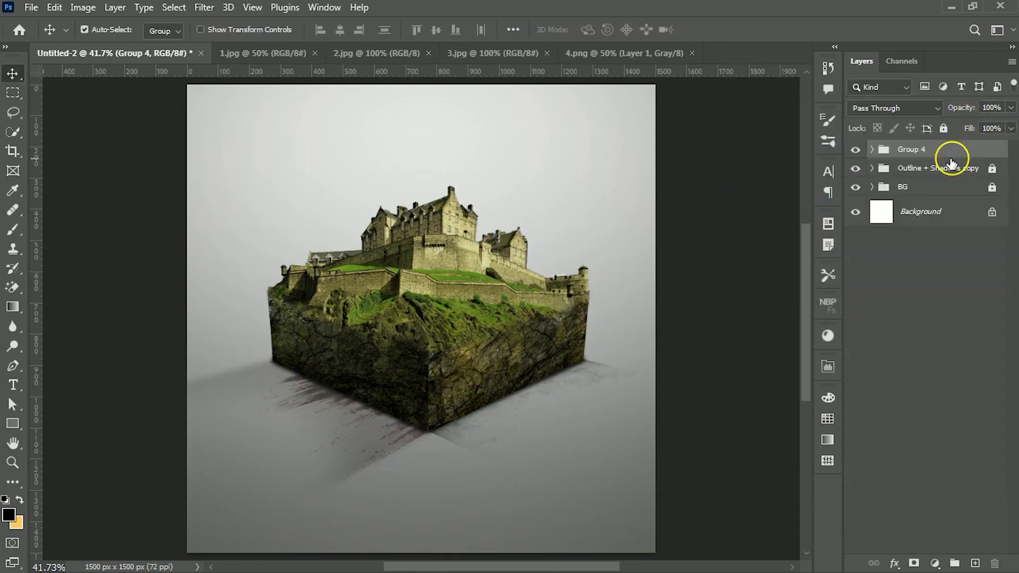
left_click(934, 564)
left_click(922, 425)
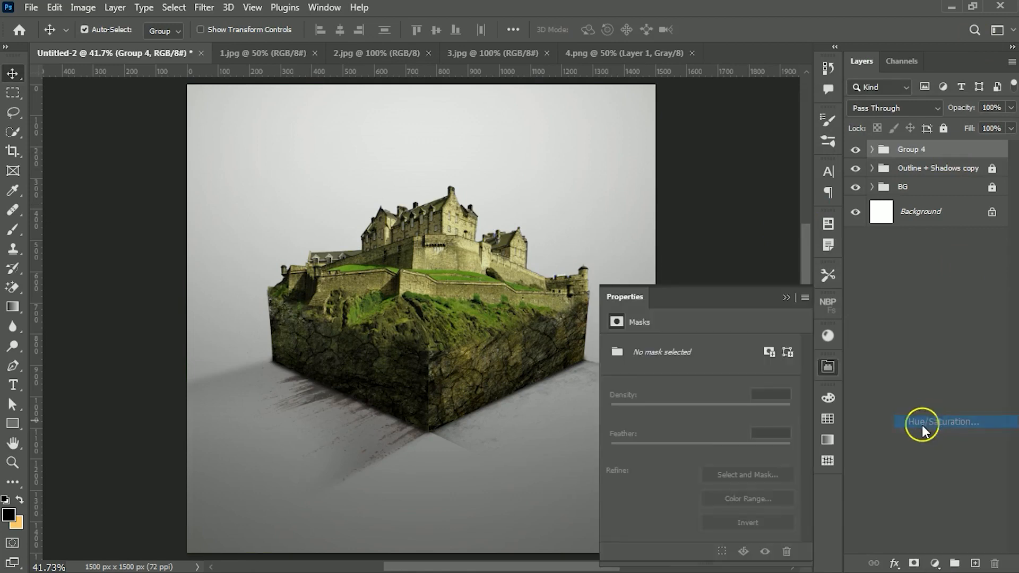
left_click(699, 552)
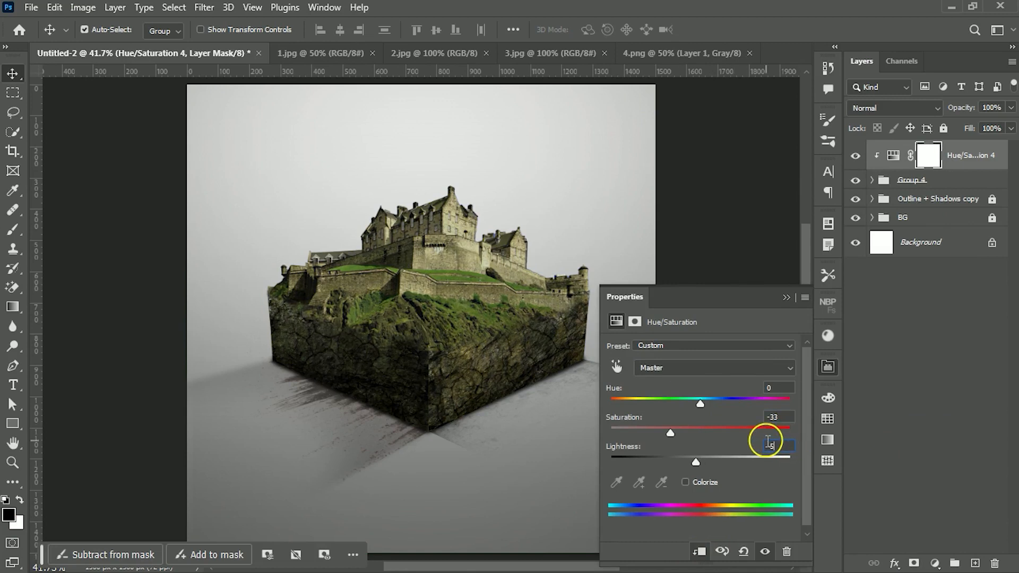
left_click(786, 297)
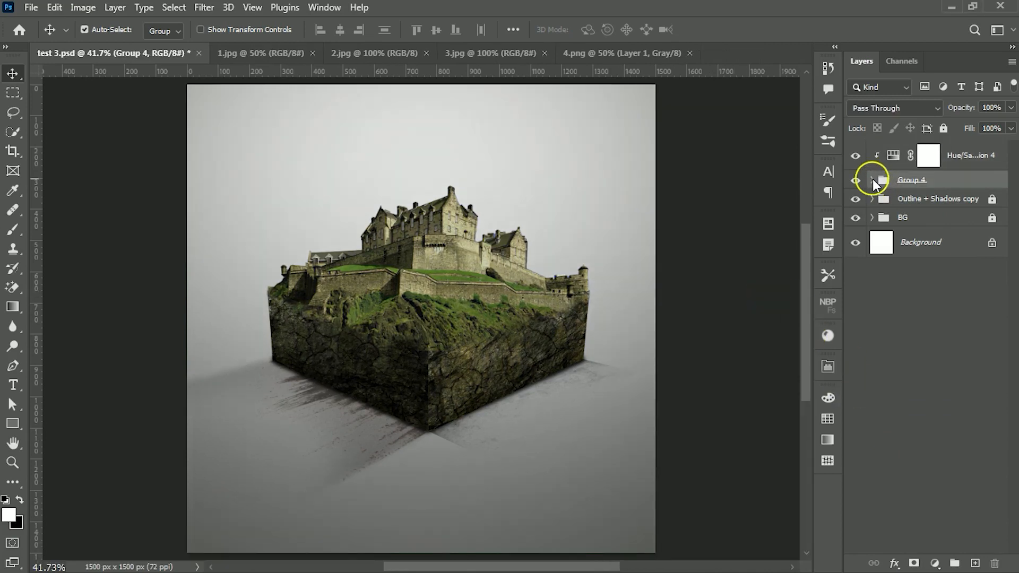
Step: Expand Group 4, then unlock the BG group and expand it to show its layers
left_click(872, 180)
scroll(918, 249, "down", 1)
left_click(871, 517)
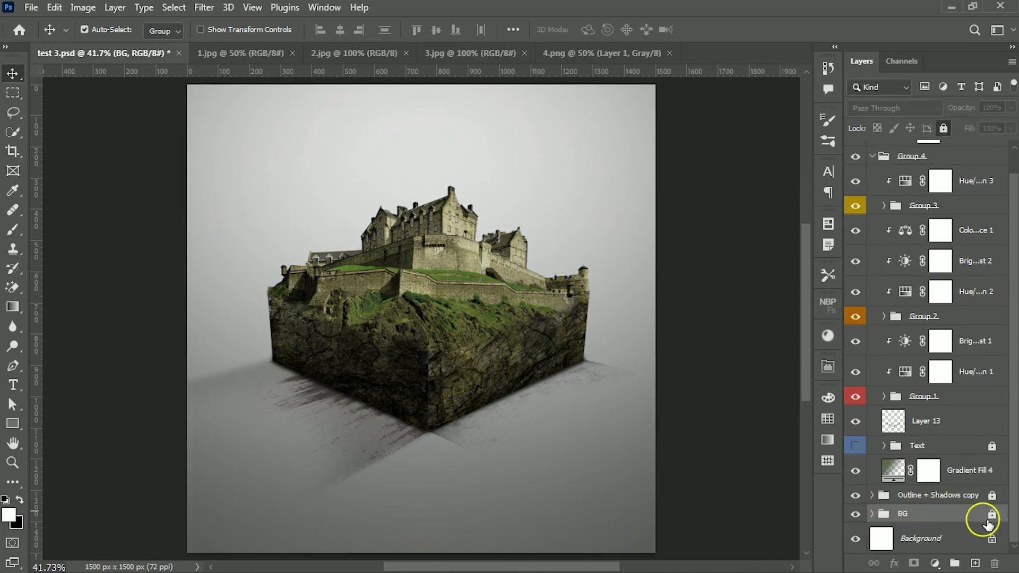
left_click(991, 514)
left_click(872, 514)
Step: Change the starting colour stop of Gradient Fill 1 in the BG group to 1b2f18
double_click(882, 448)
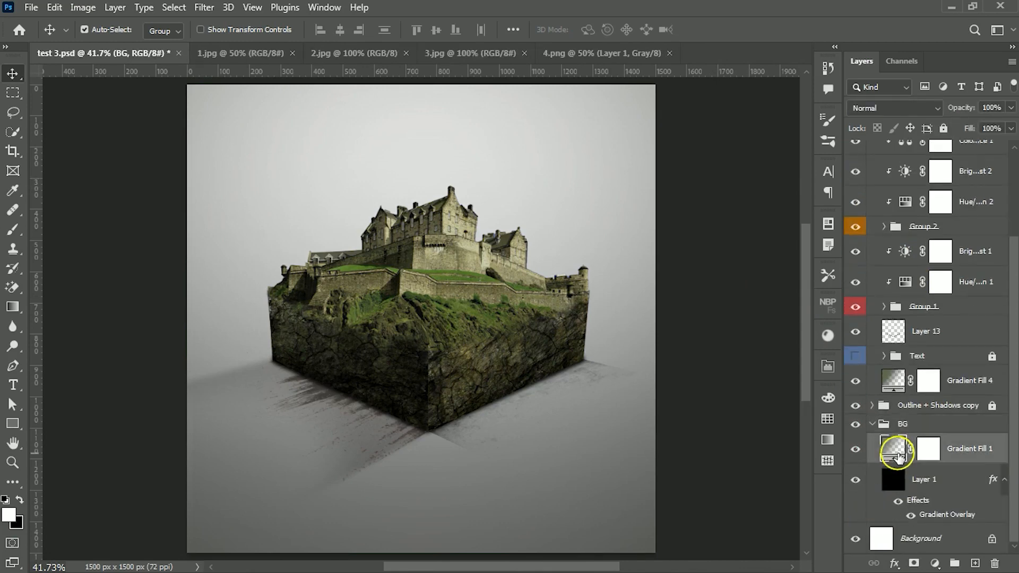
left_click(800, 129)
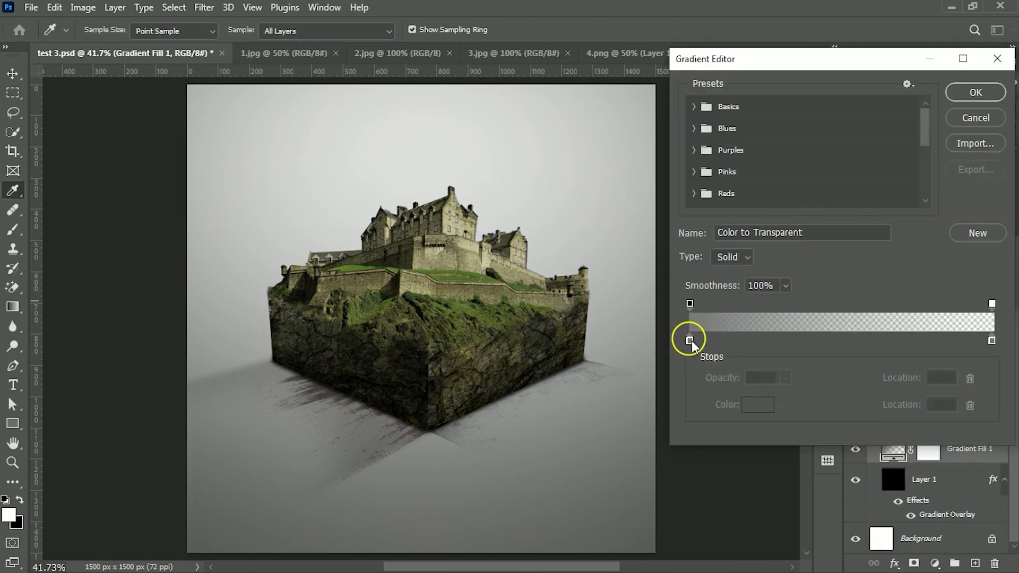
double_click(690, 340)
left_click_drag(908, 393, 770, 402)
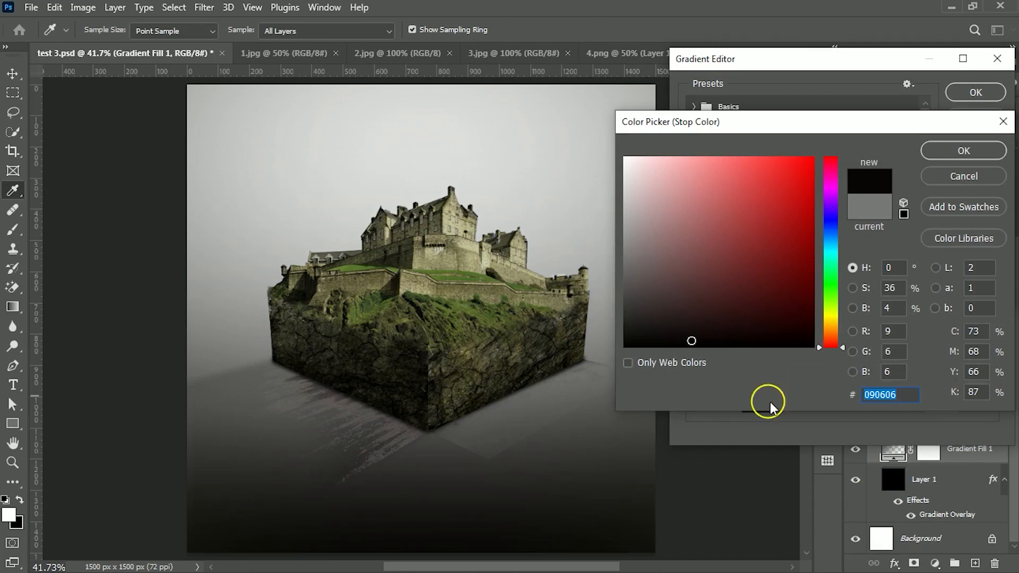
type("1b2f18")
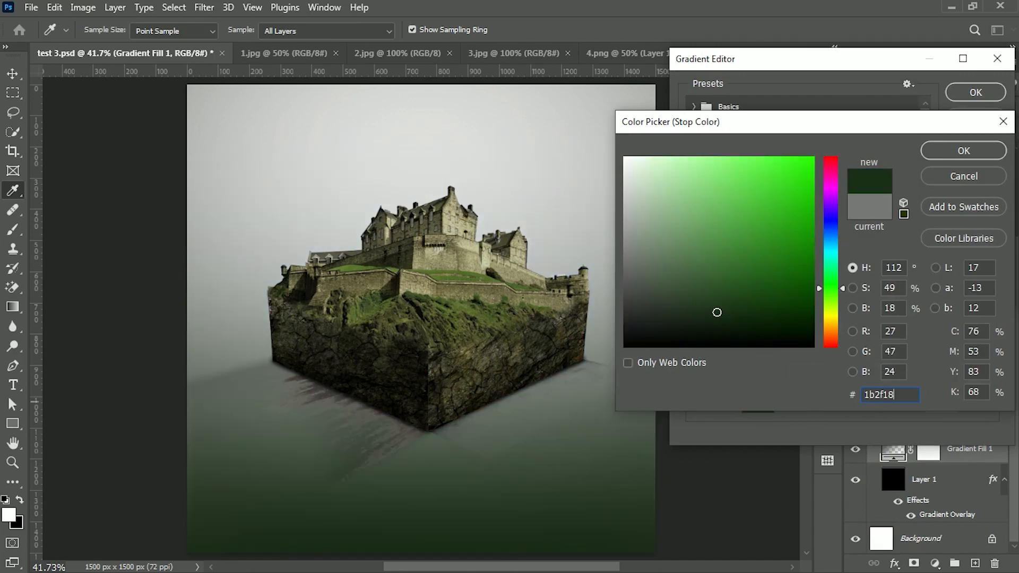
left_click(954, 151)
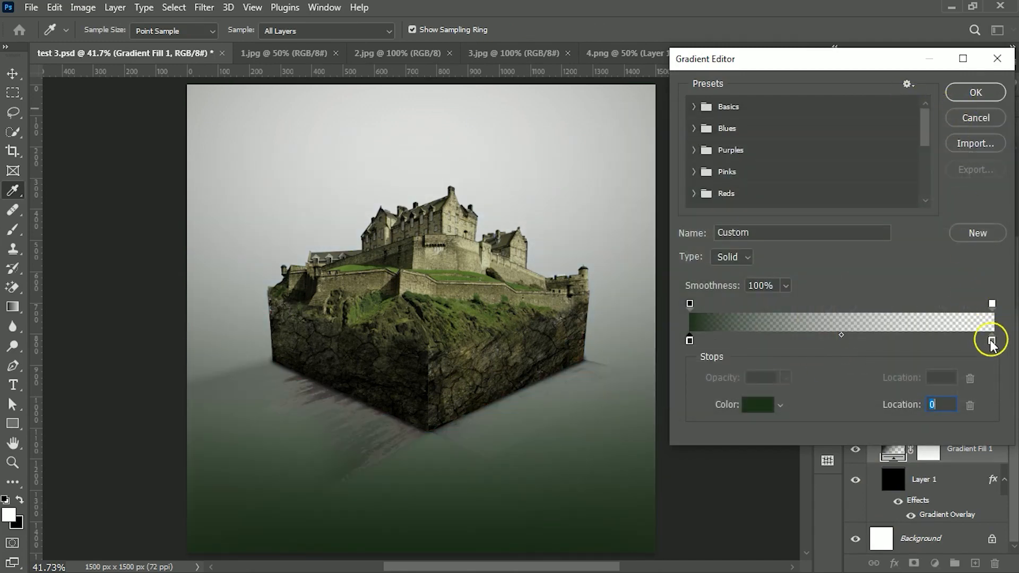
Step: Set Gradient Fill 1's ending colour stop to 549426 and its ending opacity stop to 50%, and apply the gradient
left_click(991, 341)
left_click(756, 406)
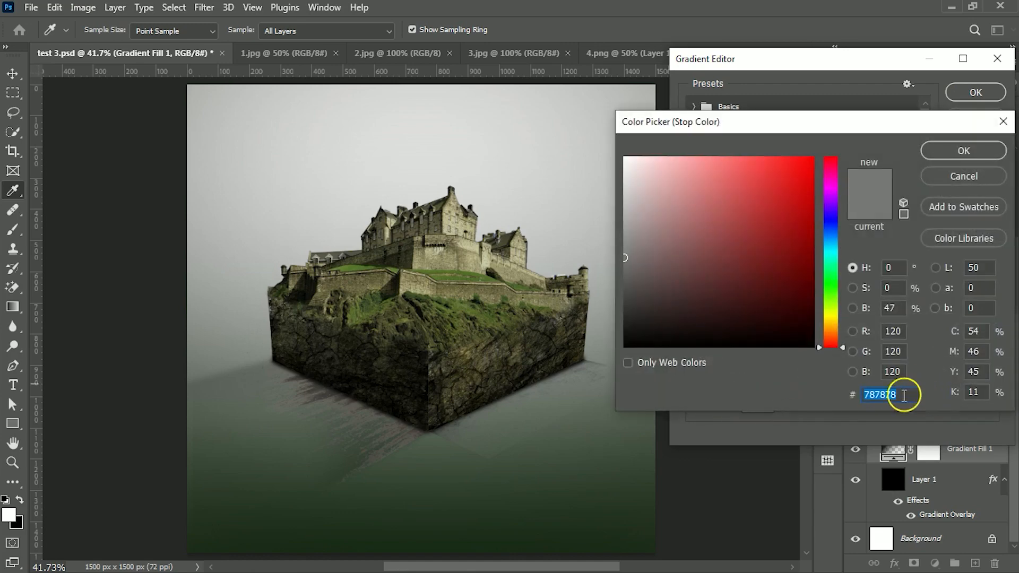
type("549426")
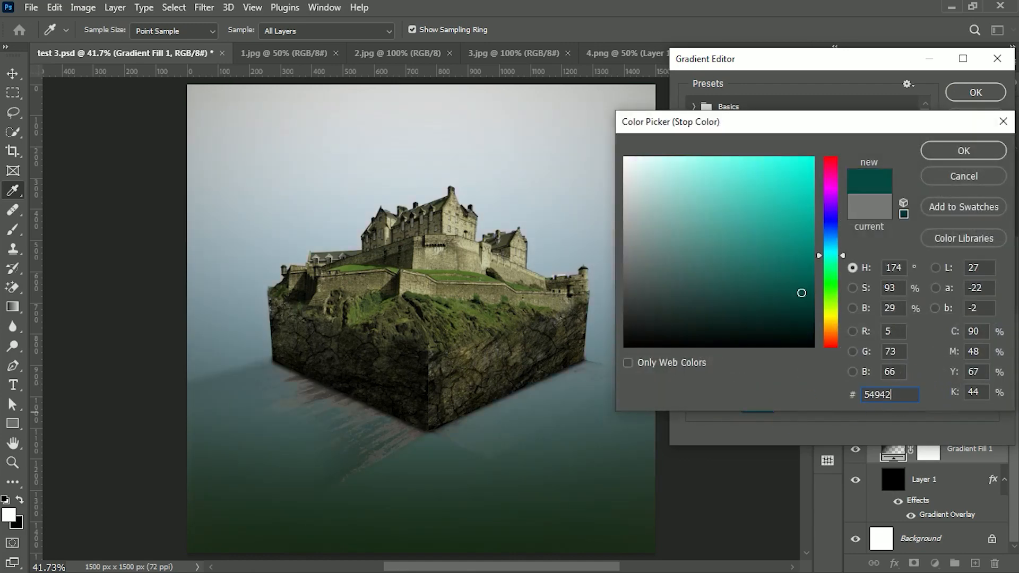
left_click(952, 159)
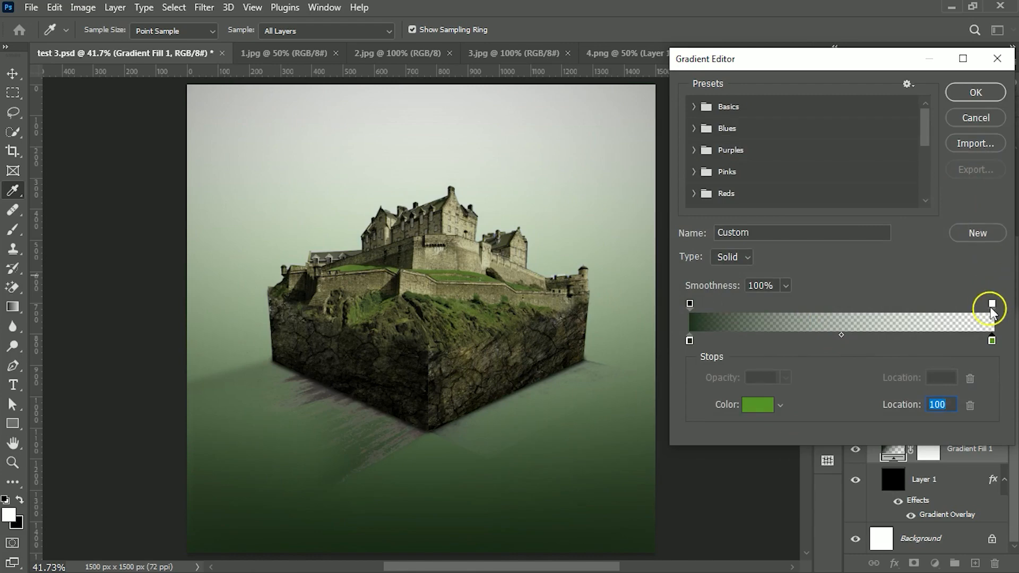
left_click(992, 305)
type("50")
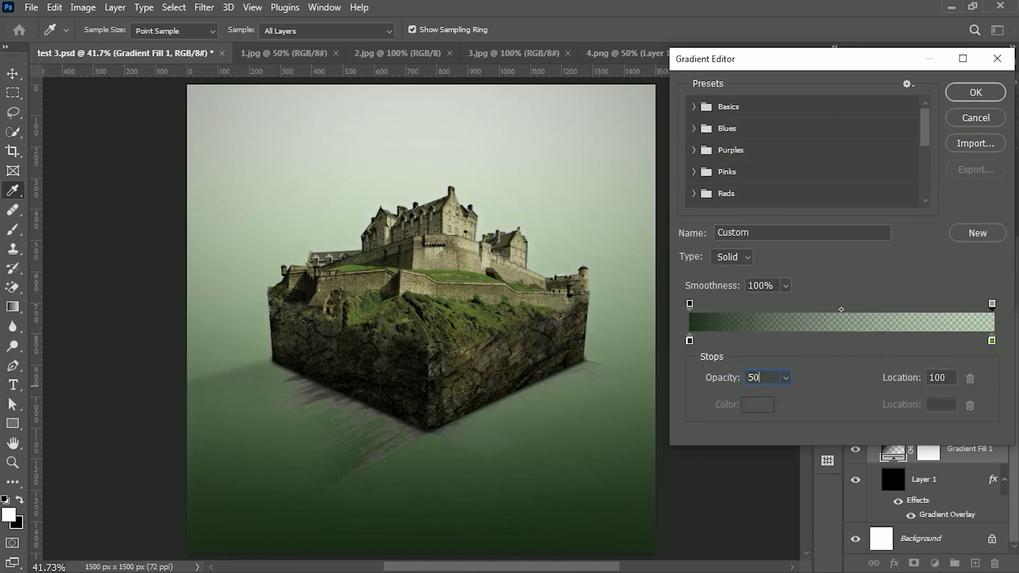
key("Return")
left_click(983, 127)
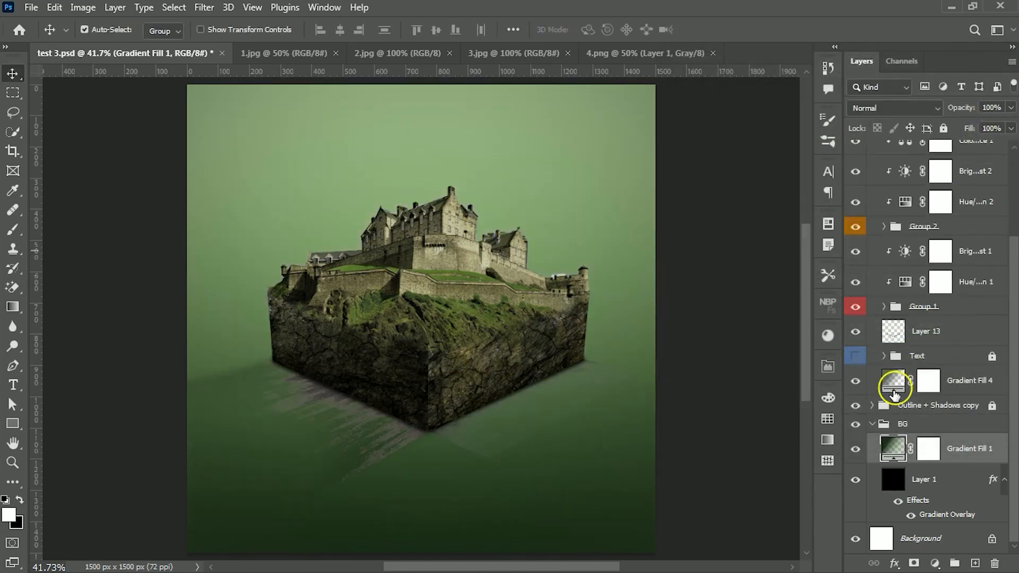
Step: Open the gradient of Gradient Fill 4 and change its starting colour stop to 1b2f18
double_click(897, 380)
left_click(827, 130)
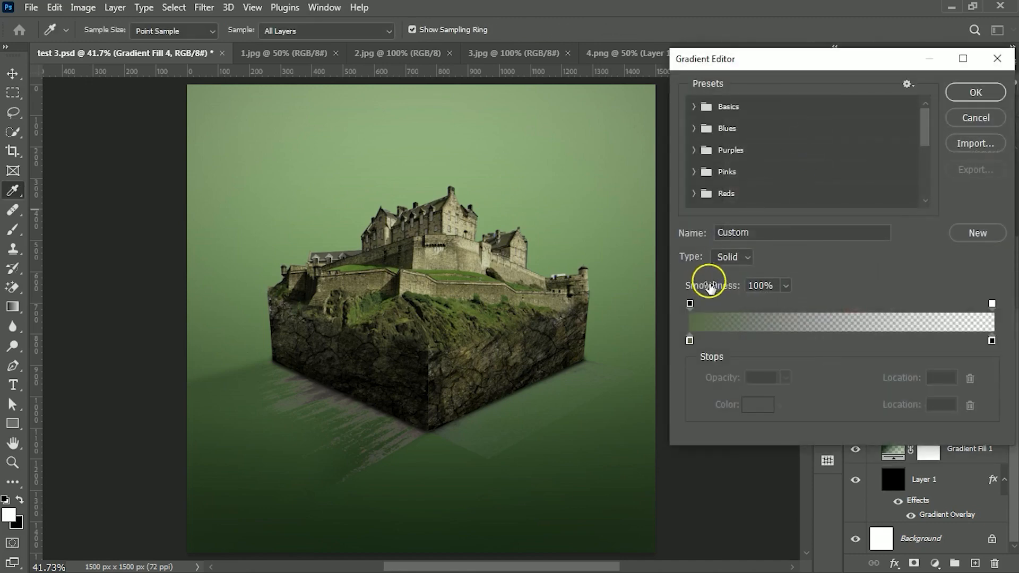
left_click(757, 404)
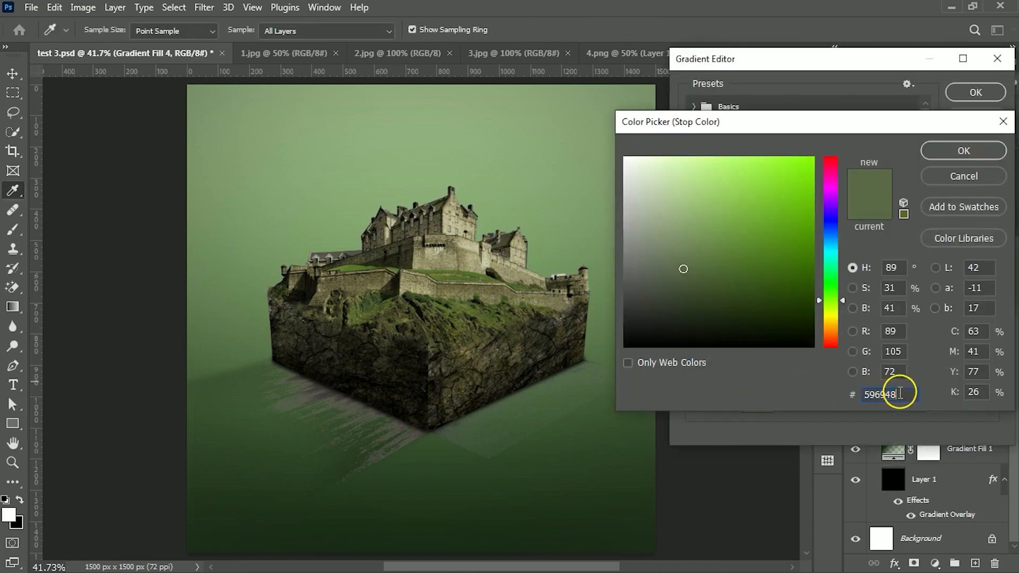
type("1b2f18")
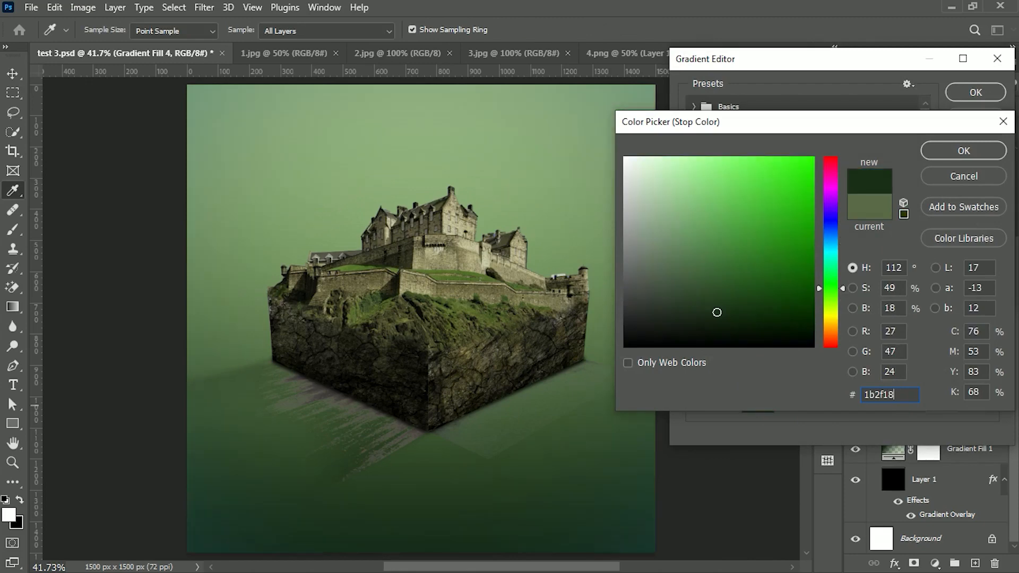
left_click(935, 335)
left_click(965, 154)
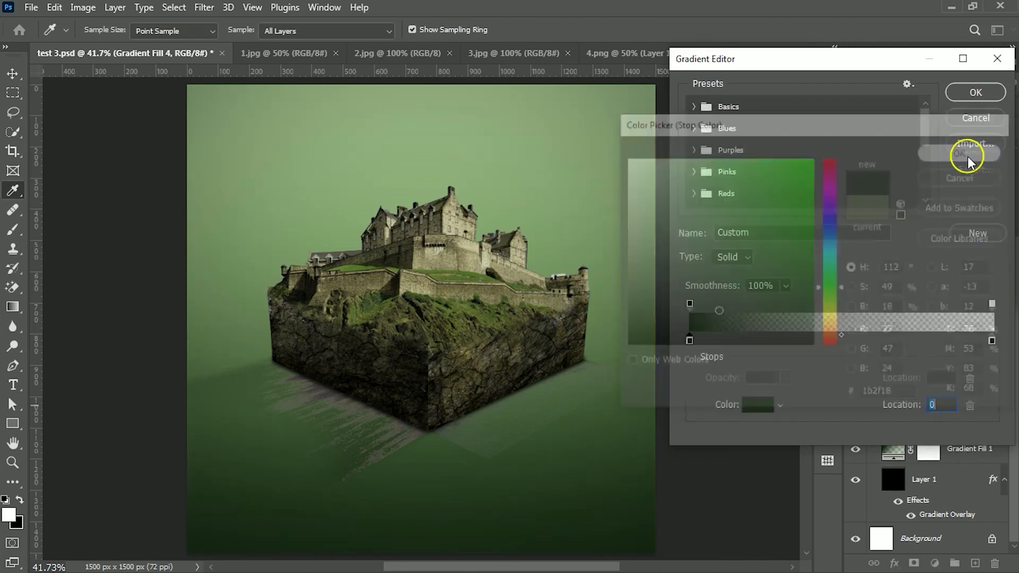
Step: Change the ending colour stop of Gradient Fill 4 to 549426
left_click(992, 341)
left_click(757, 409)
double_click(901, 396)
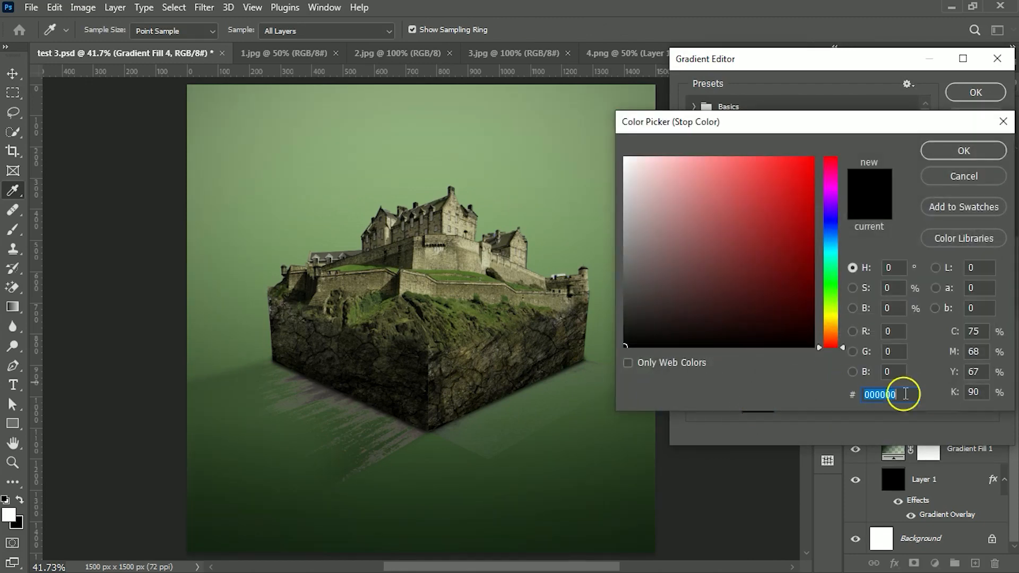
type("5494")
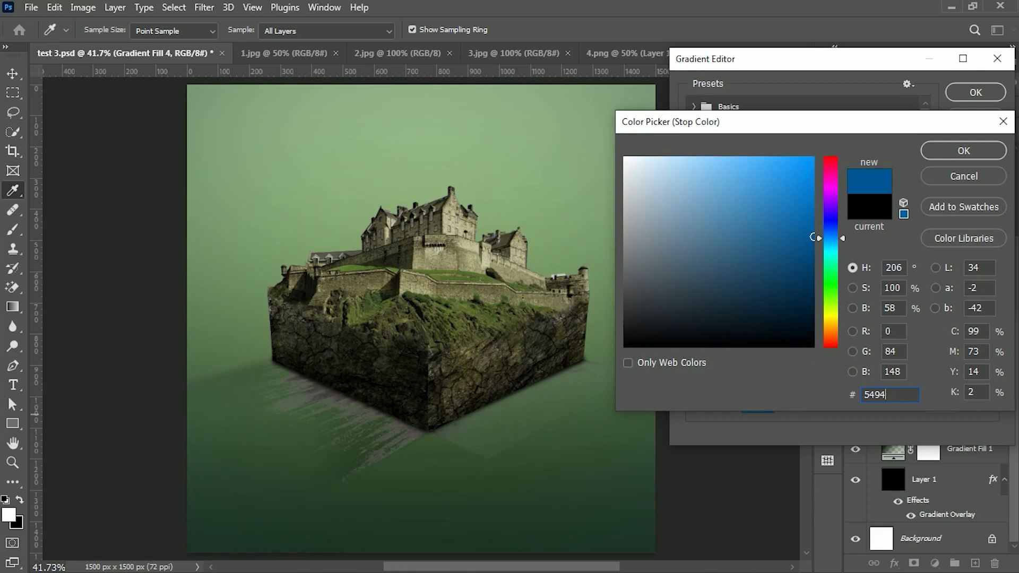
type("26")
left_click(964, 151)
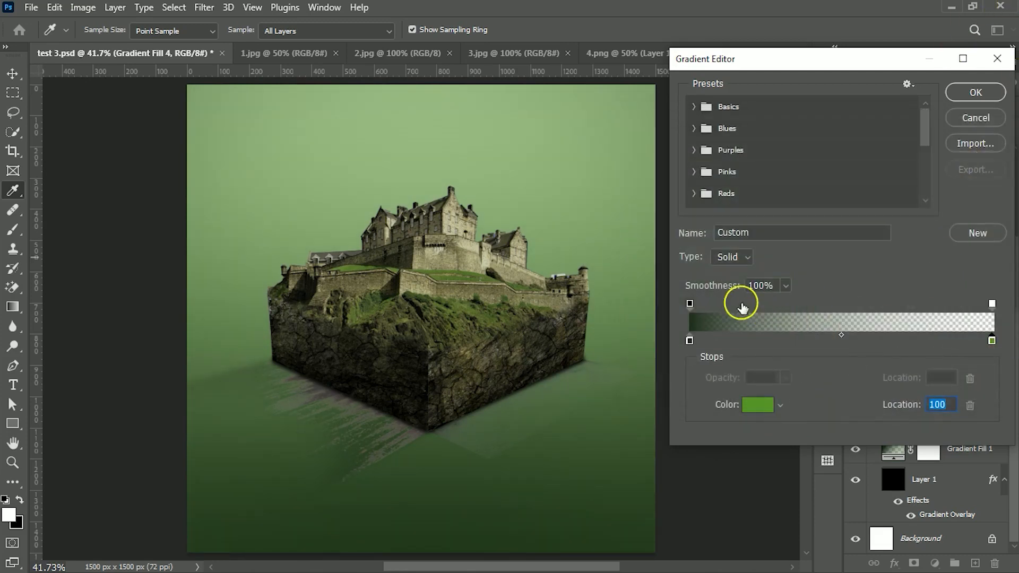
Step: Set Gradient Fill 4's ending opacity stop to 40% and the radial gradient's scale to 100%
left_click(992, 303)
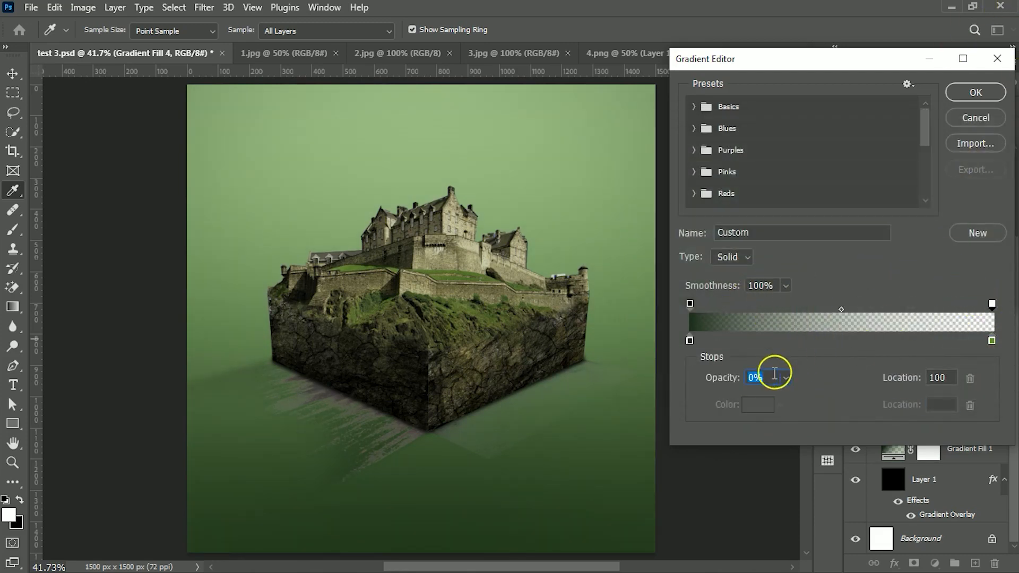
type("40")
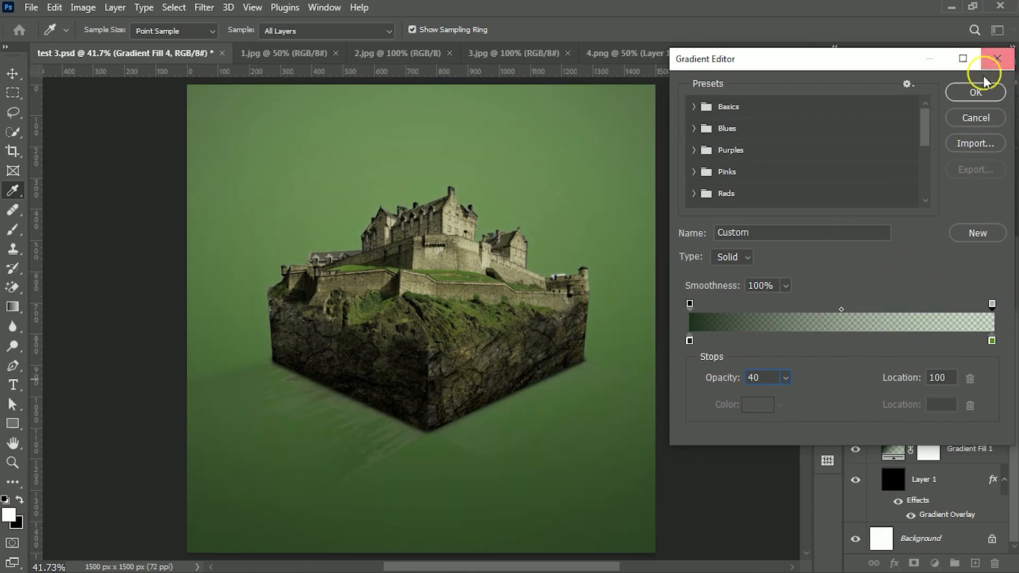
left_click(972, 93)
left_click_drag(807, 206, 777, 208)
type("1")
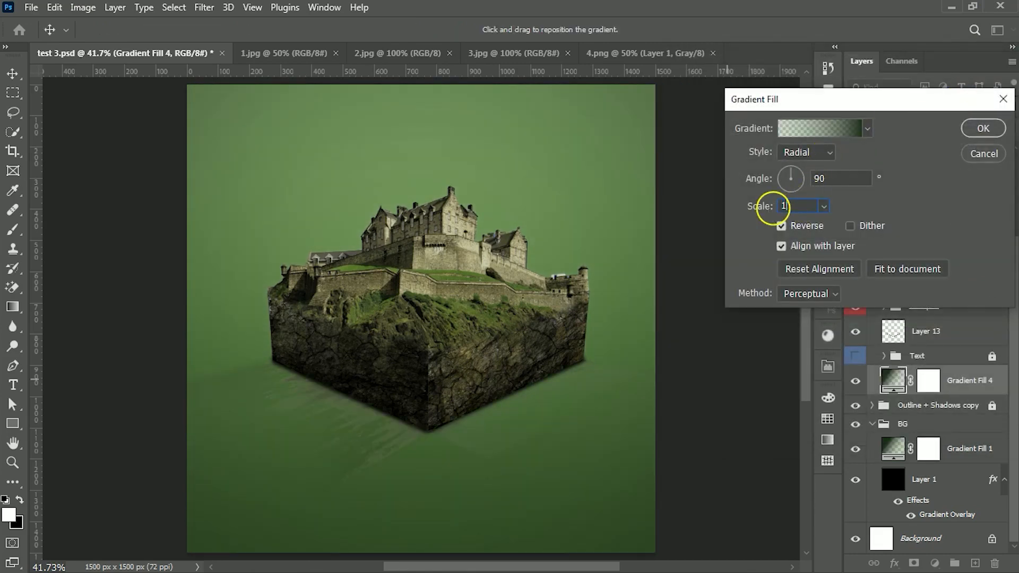
type("00")
left_click(981, 131)
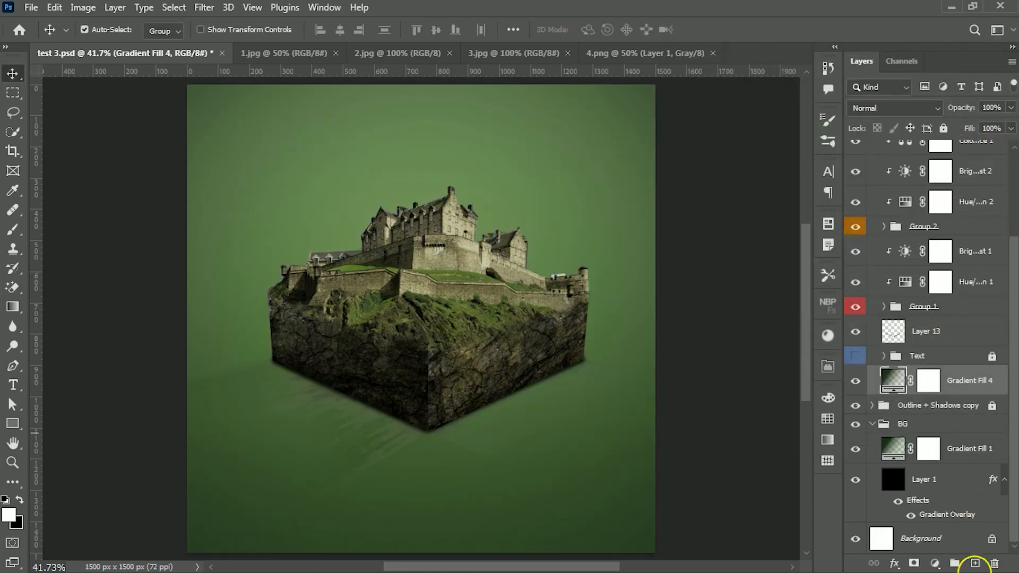
Step: Add a new layer above Gradient Fill 4 and dab a soft white 1200 px brush at 20% opacity over the castle's centre
left_click(975, 562)
key("b")
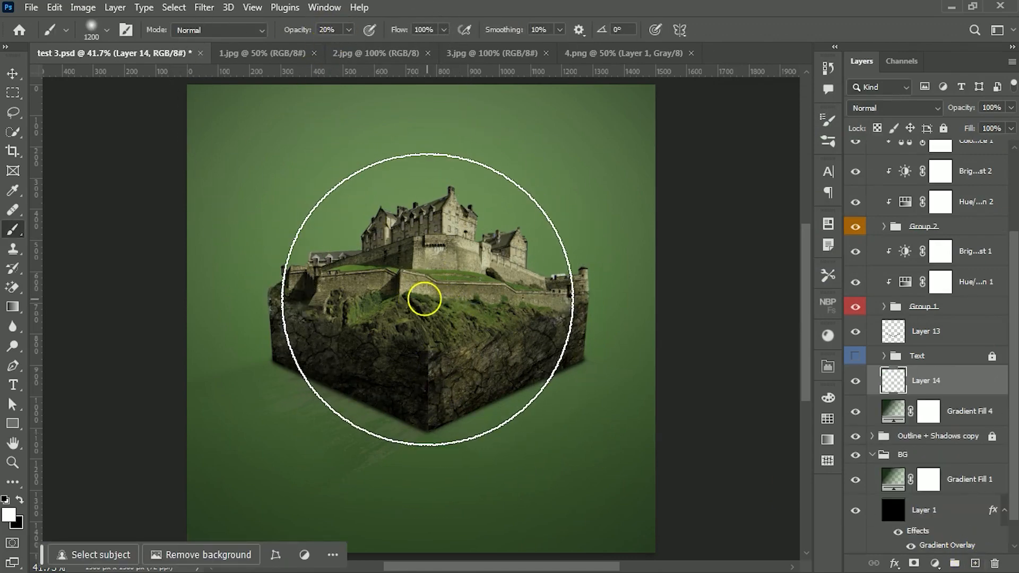
left_click(426, 298)
key("v")
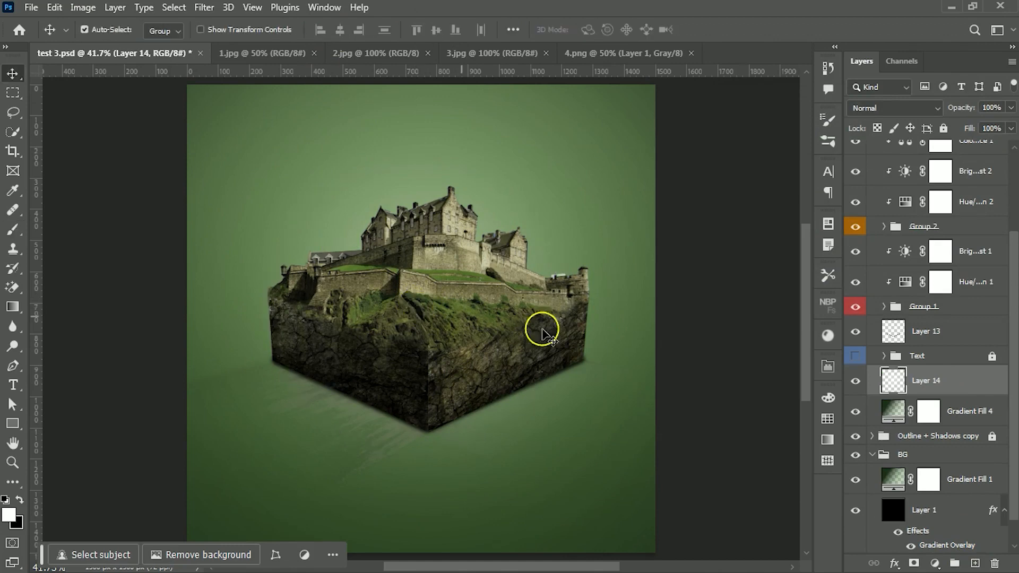
Step: Make the Text group visible and expand it to show its three text layers
left_click(857, 357)
left_click(884, 356)
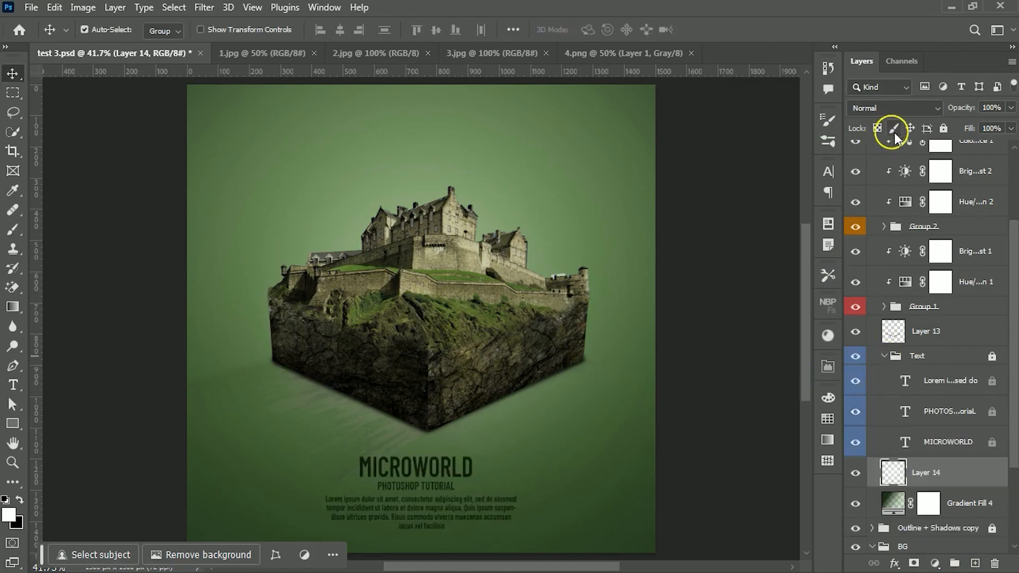
scroll(898, 171, "up", 2)
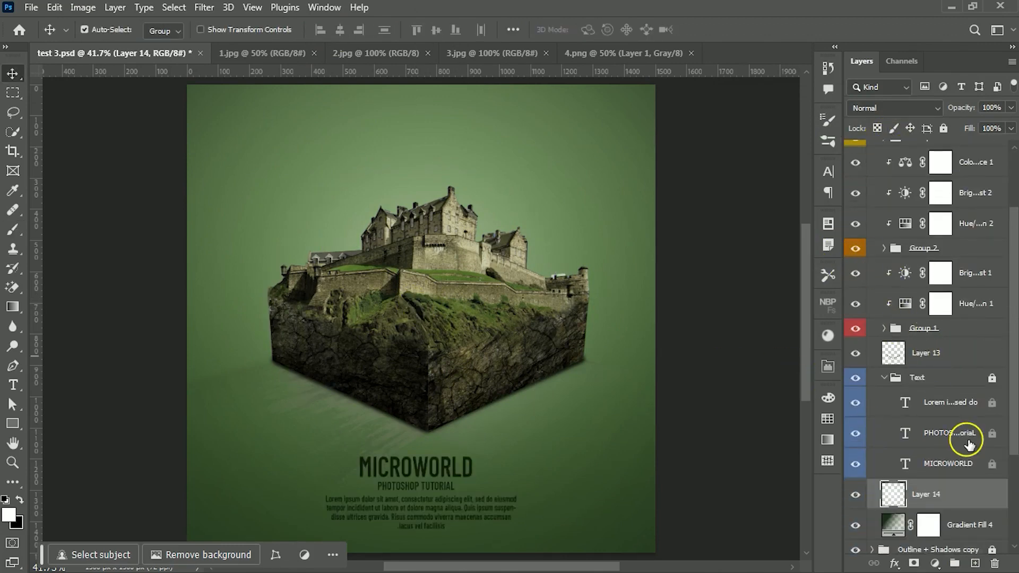
scroll(969, 444, "down", 5)
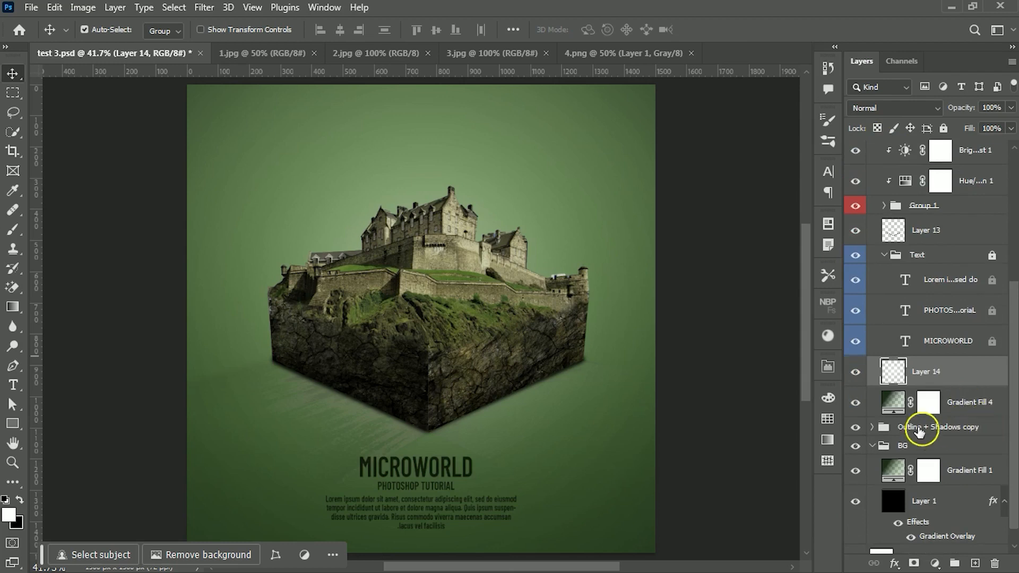
Step: Unlock and expand the Outline + Shadows copy group, and set Layer 5 and Layer 4 to the Overlay blend mode
left_click(872, 426)
scroll(939, 421, "down", 5)
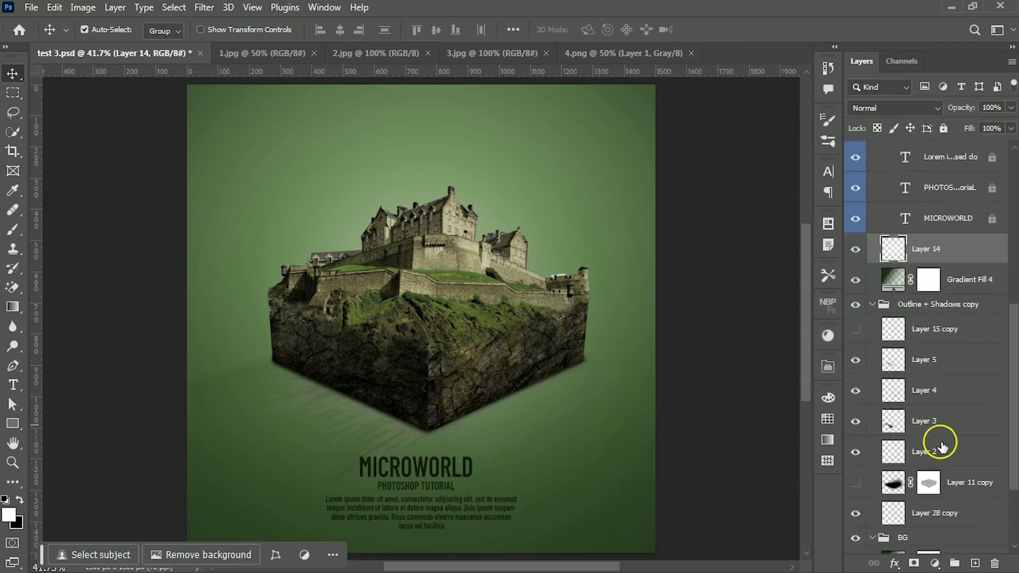
left_click(926, 360)
left_click(893, 108)
left_click(904, 312)
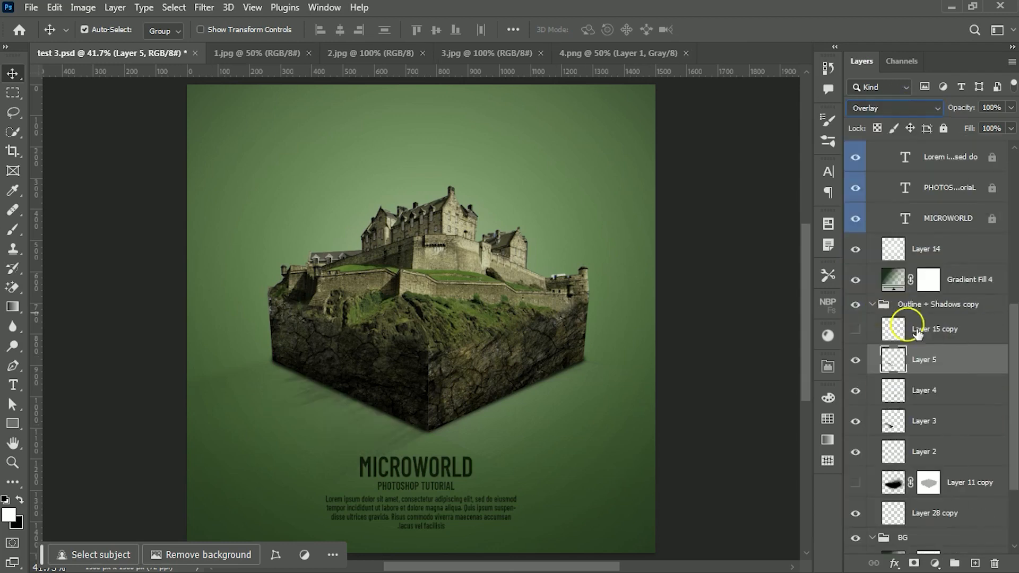
left_click(928, 390)
left_click(894, 108)
left_click(905, 312)
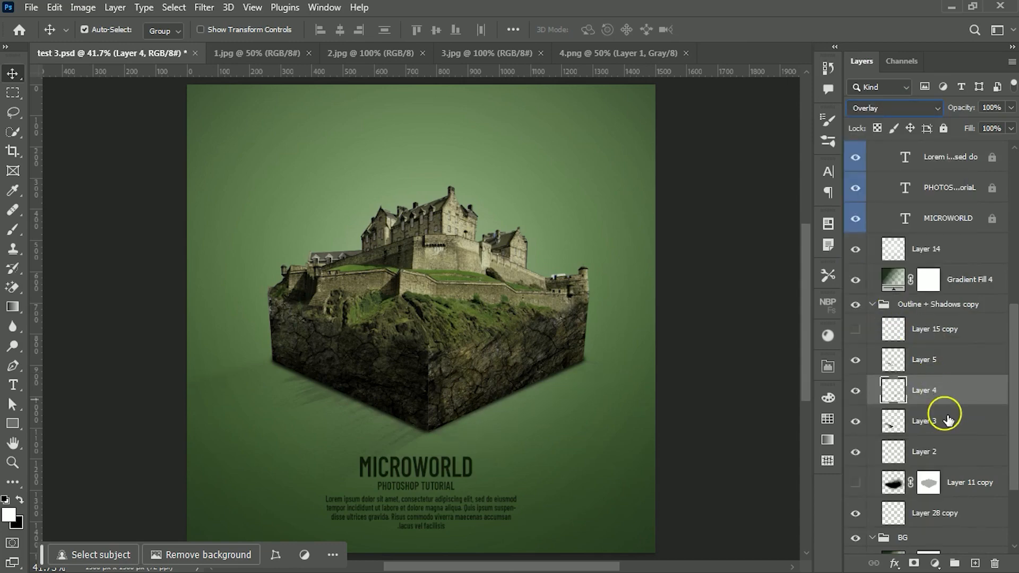
Step: Set Layer 3 and Layer 2 in the Outline + Shadows copy group to the Overlay blend mode
left_click(947, 419)
left_click(894, 108)
left_click(905, 312)
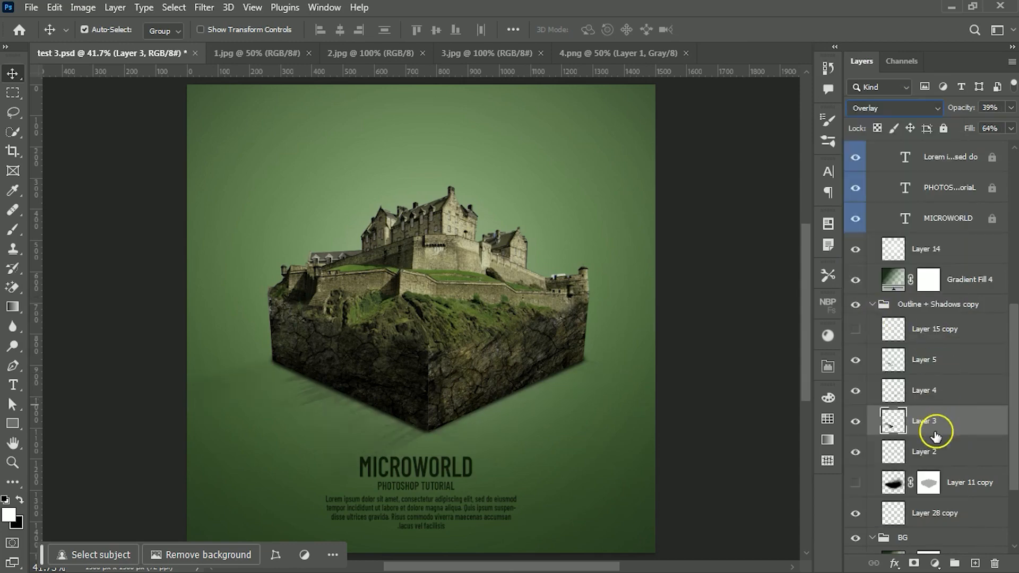
left_click(934, 451)
left_click(894, 109)
left_click(883, 314)
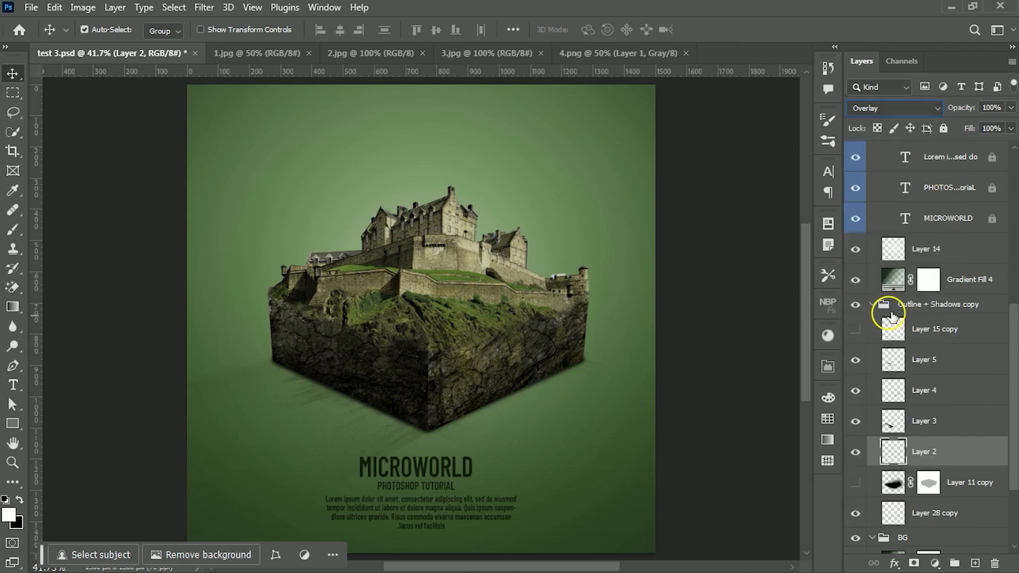
Step: Make Layer 15 copy visible in the Outline + Shadows copy group, keeping its Multiply blend mode
left_click(878, 330)
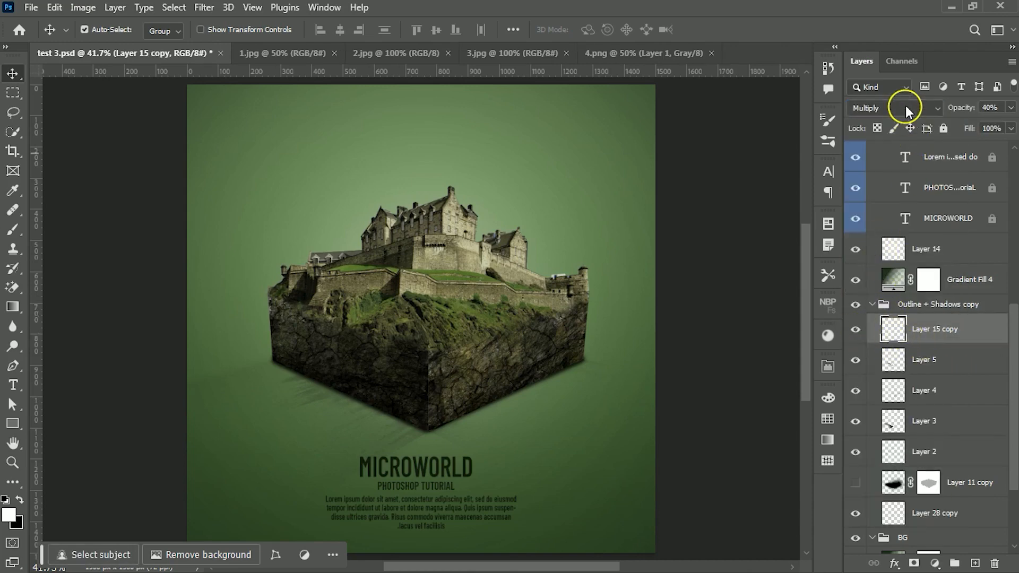
left_click(906, 111)
left_click(907, 111)
scroll(894, 196, "up", 6)
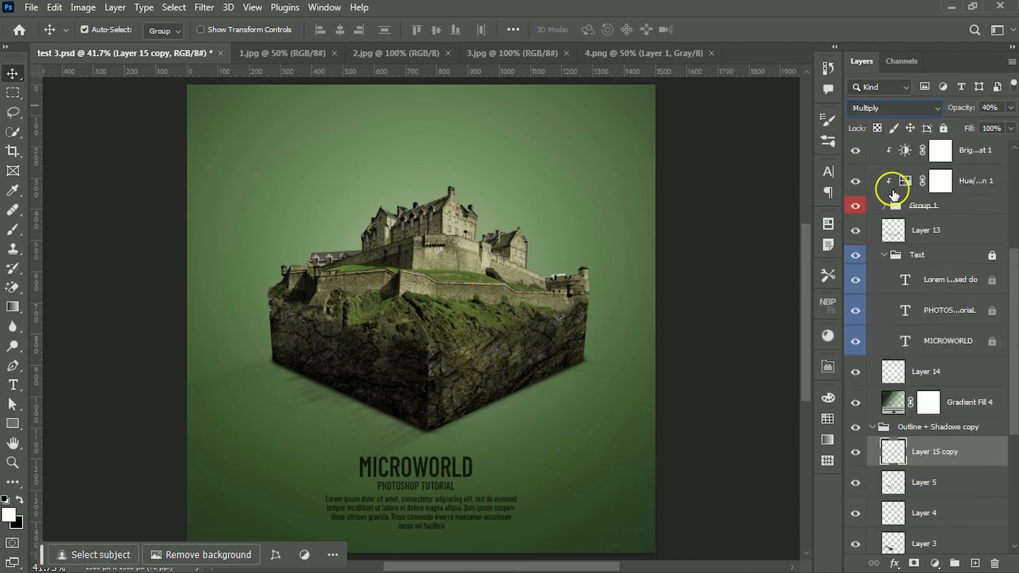
scroll(893, 196, "down", 6)
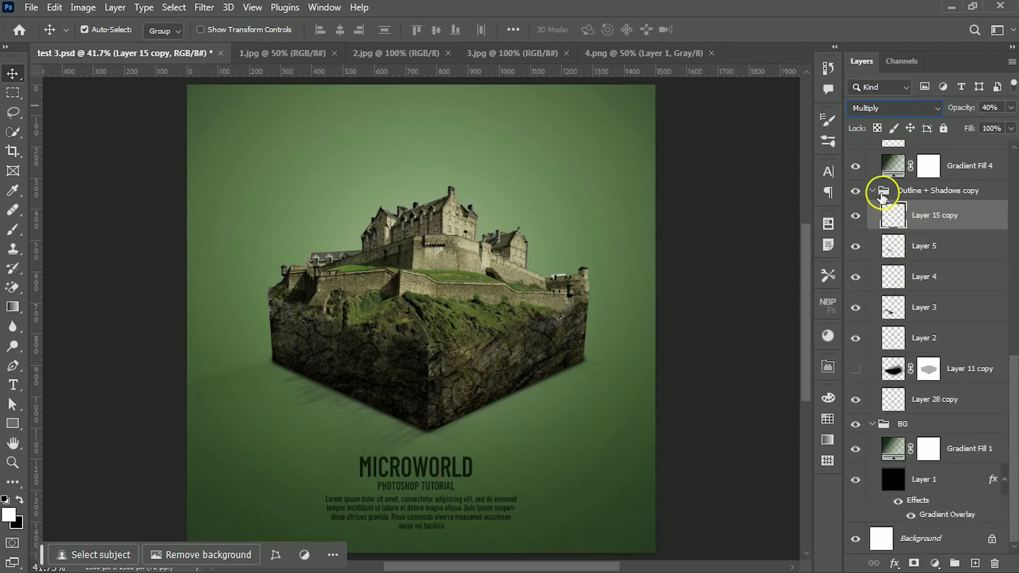
left_click(882, 196)
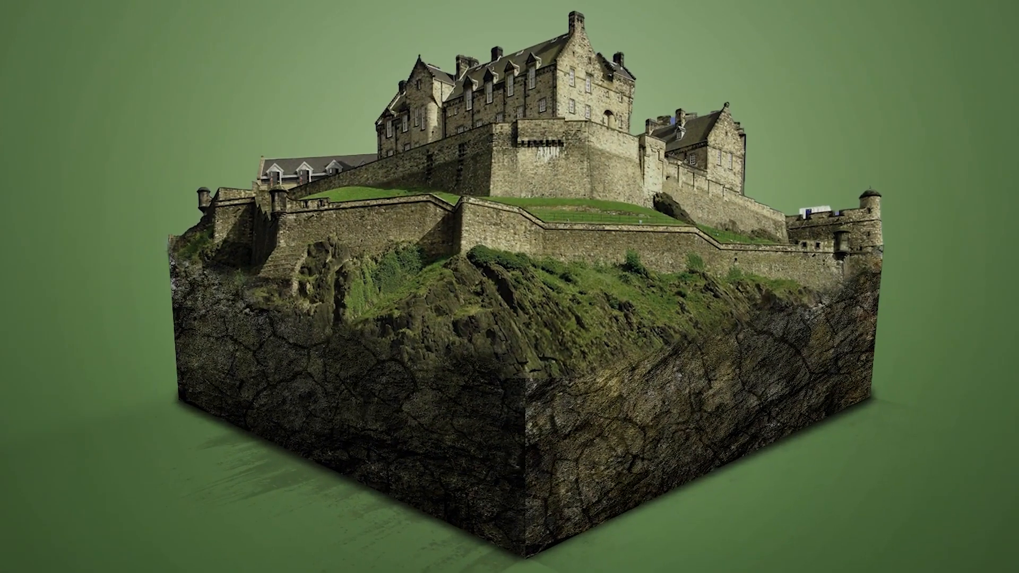